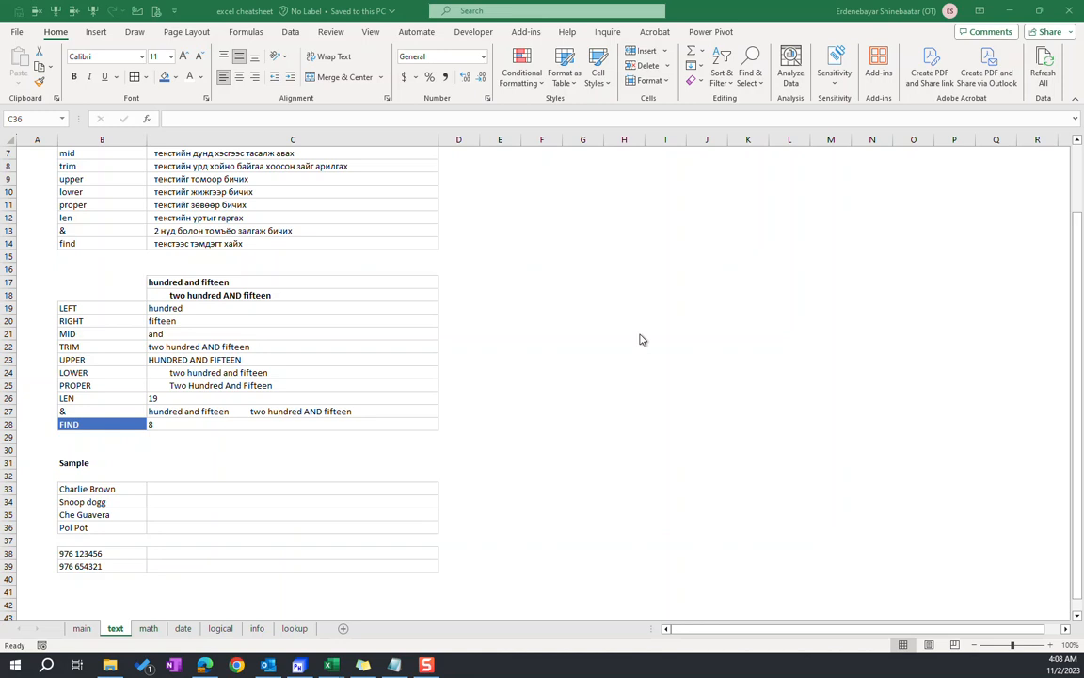
Enter =FIND("a",C17) in cell C28 to locate the letter a in the text in C17
click(184, 499)
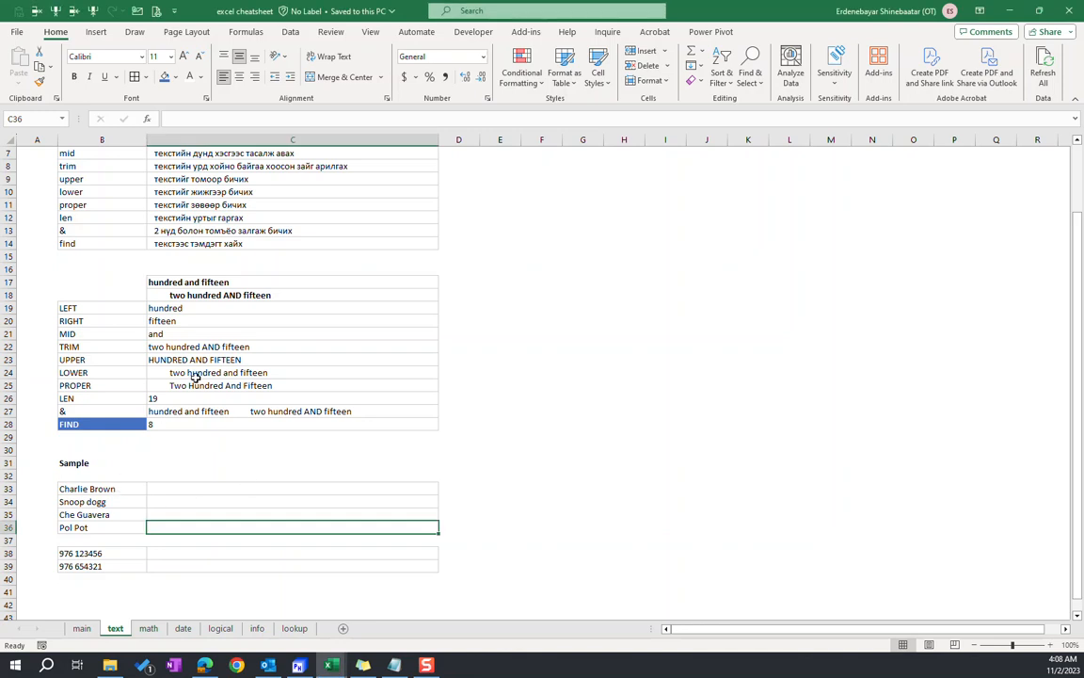
scroll(168, 348, up, 1)
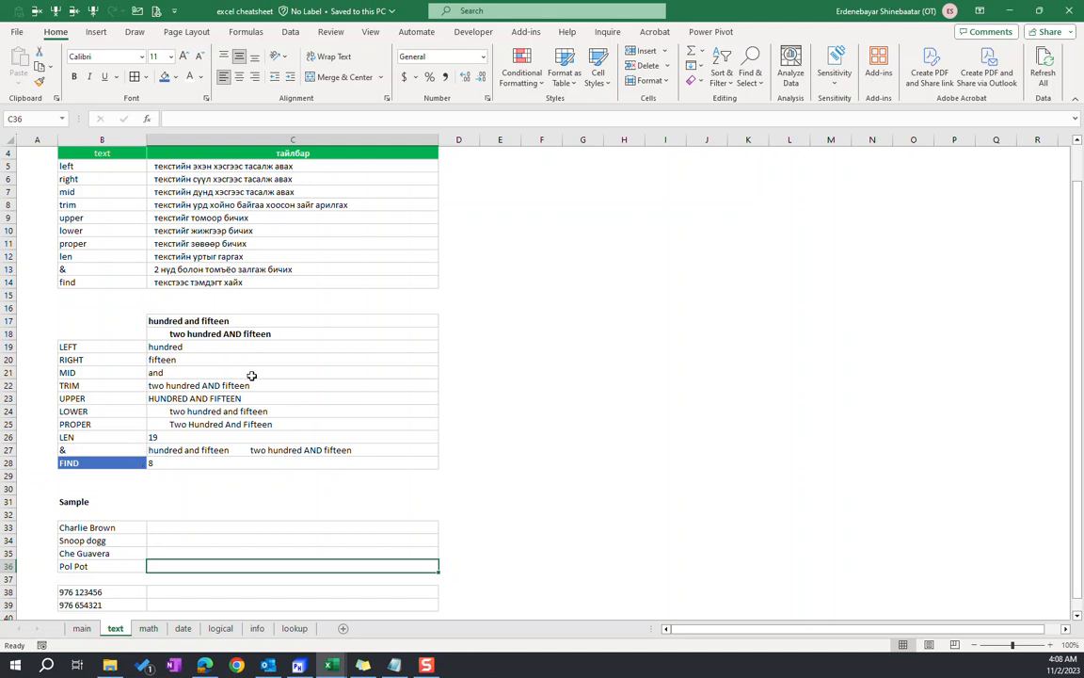
click(236, 463)
text(=find()
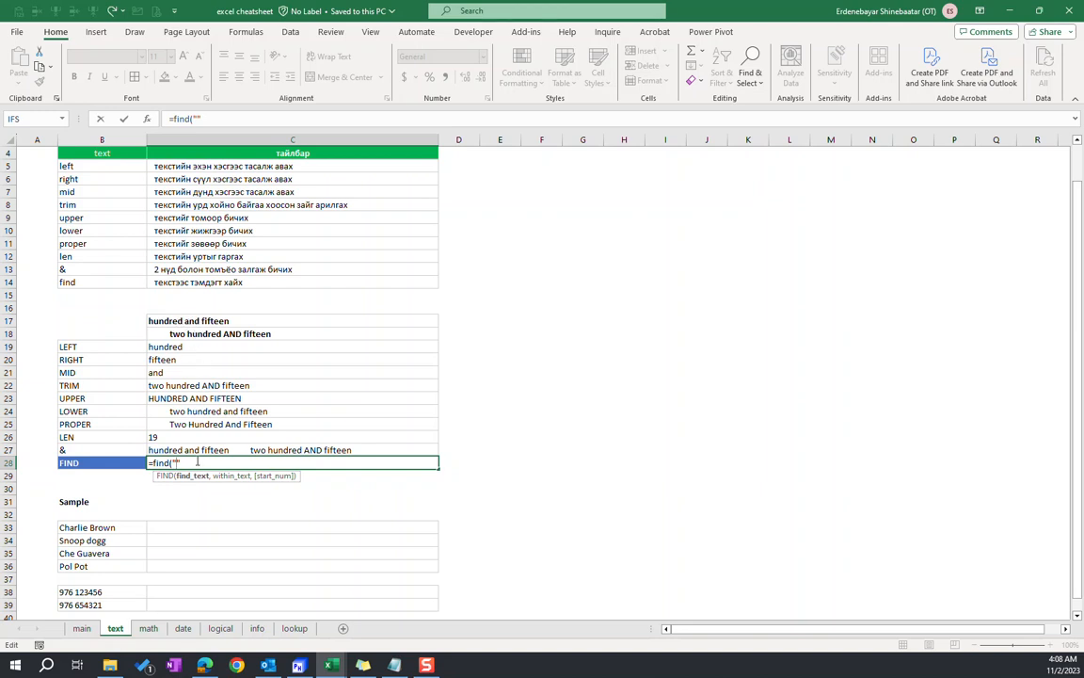
text(a)
text(,)
click(186, 321)
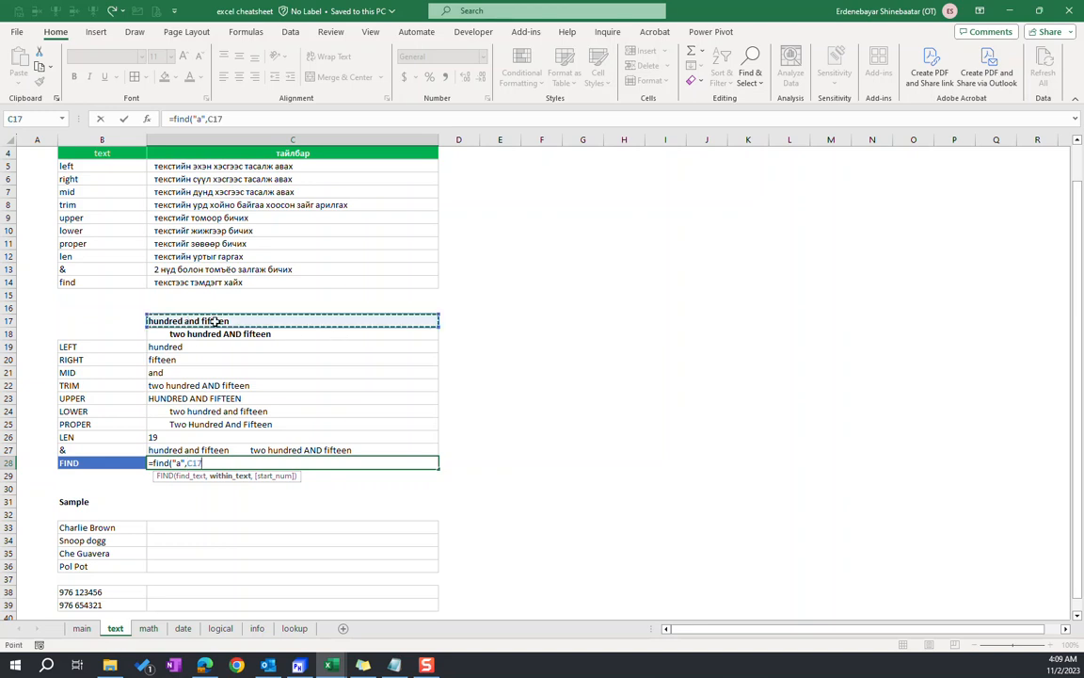
text(,)
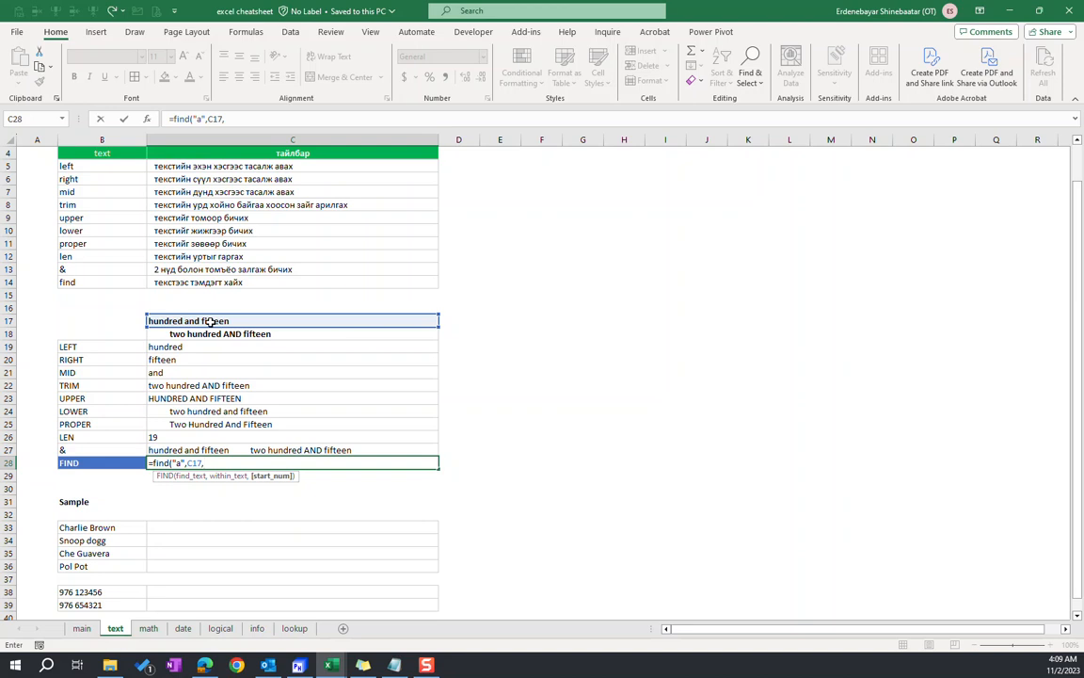
key(BackSpace)
text())
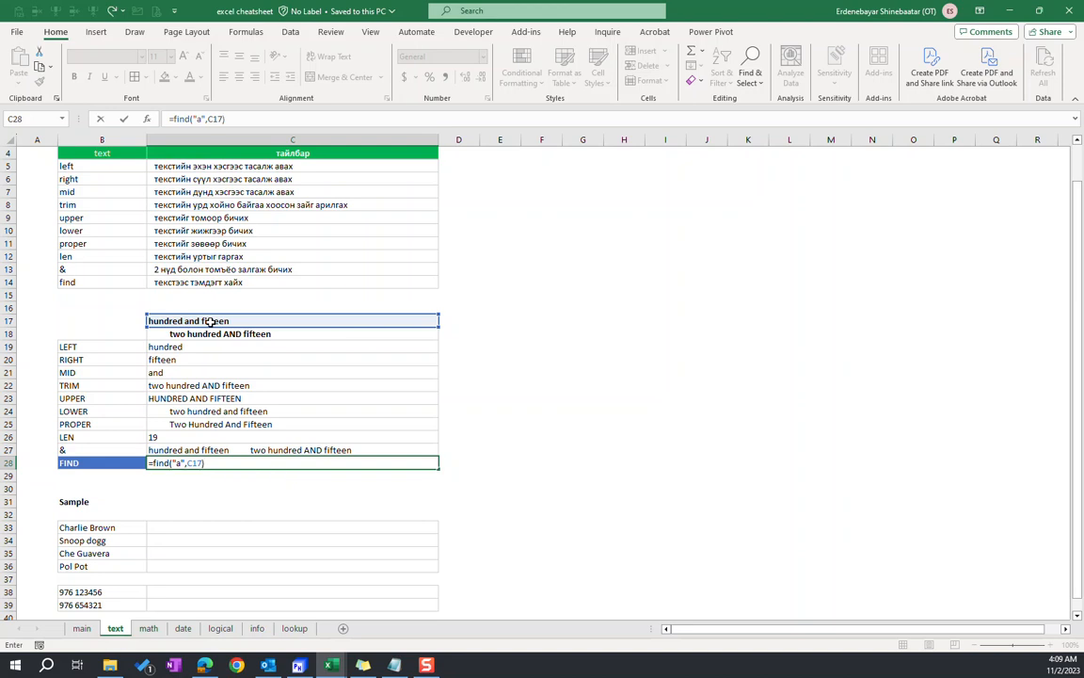
key(Return)
key(Up)
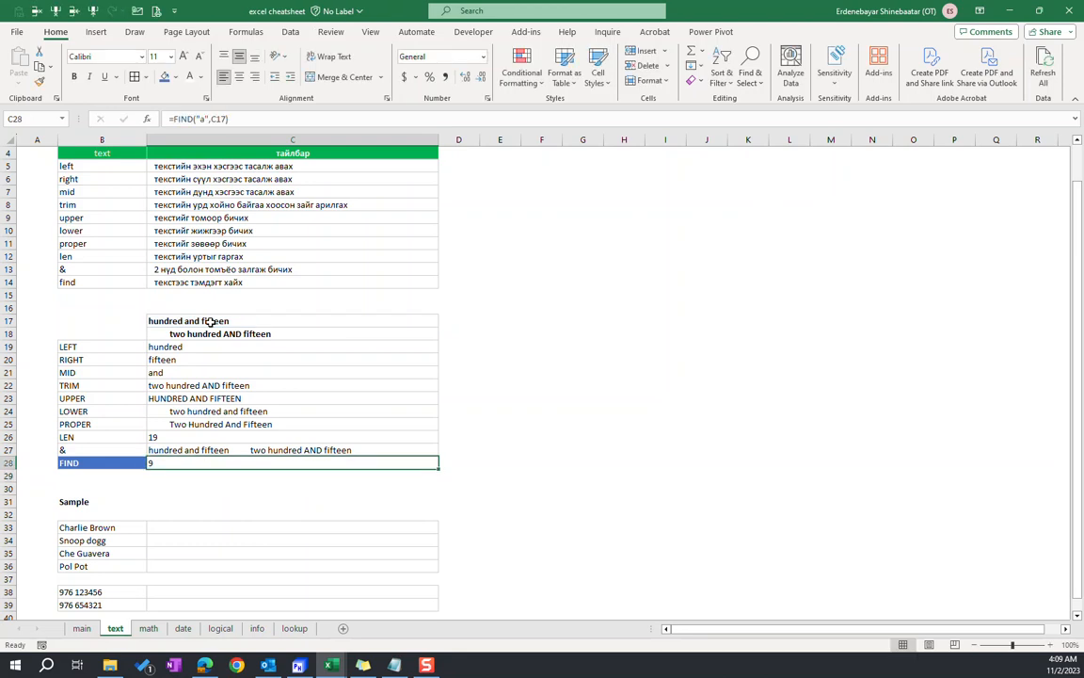
click(231, 324)
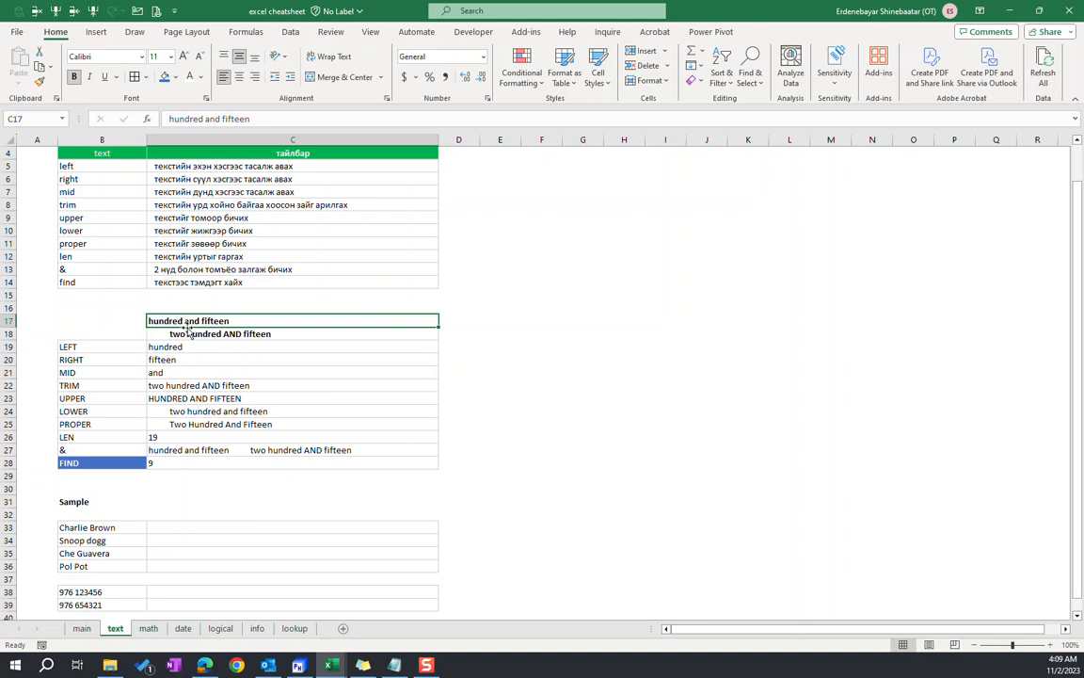
click(153, 462)
click(318, 118)
text(,)
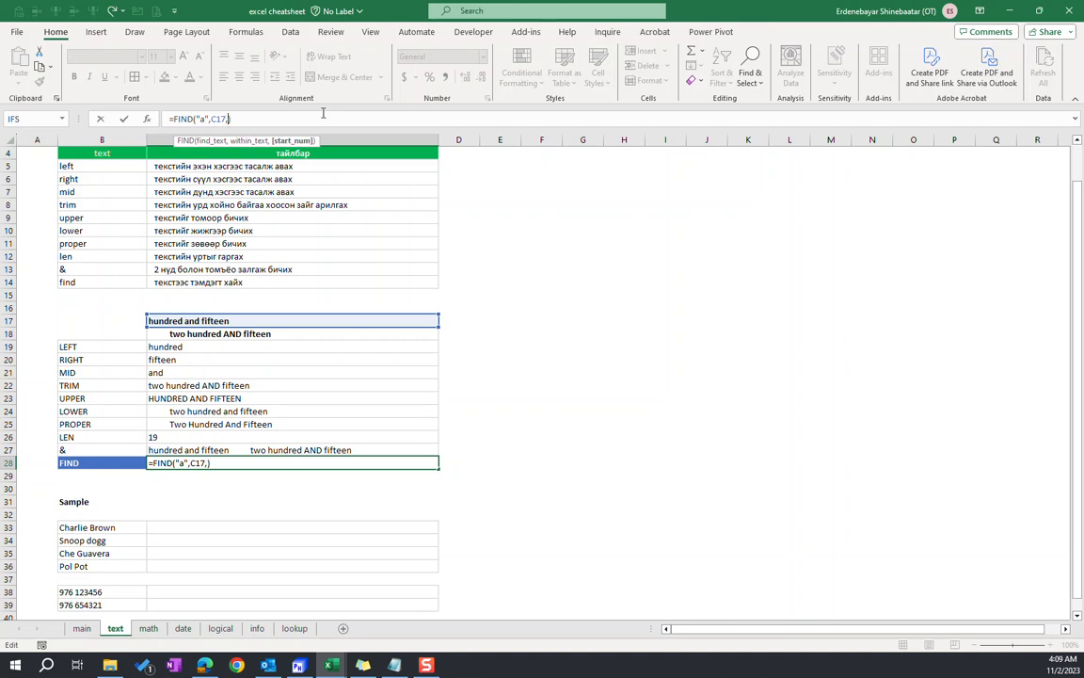
key(BackSpace)
key(Return)
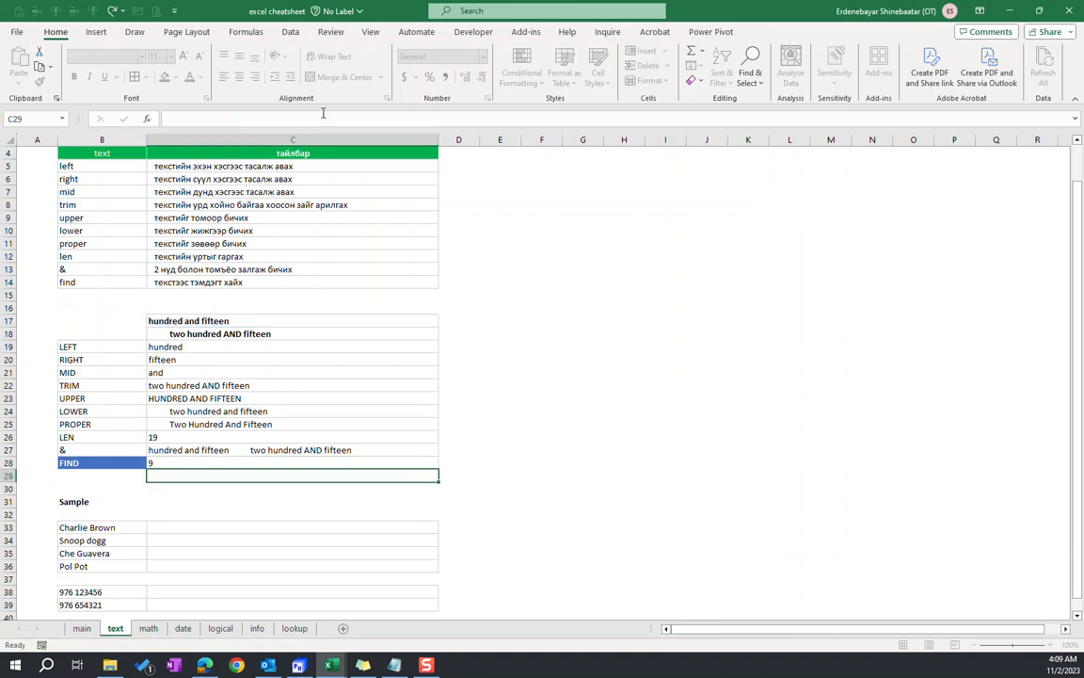
key(Up)
Change the FIND formula in C28 to search for a space, as =FIND(" ",C17)
click(178, 323)
click(170, 462)
click(263, 115)
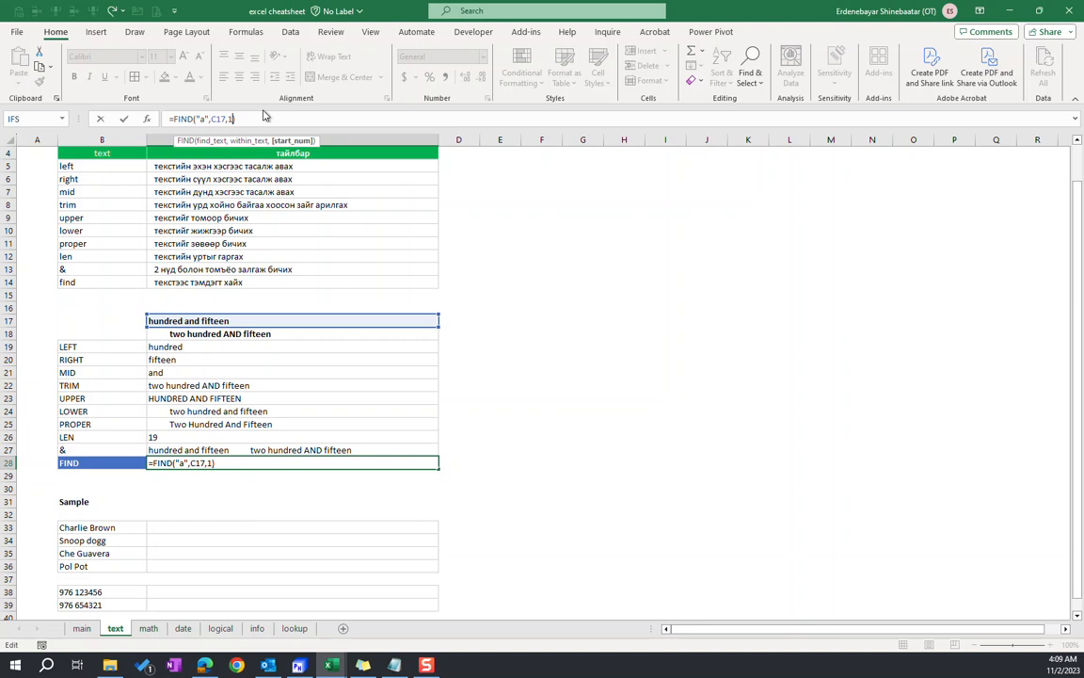
key(BackSpace)
click(201, 118)
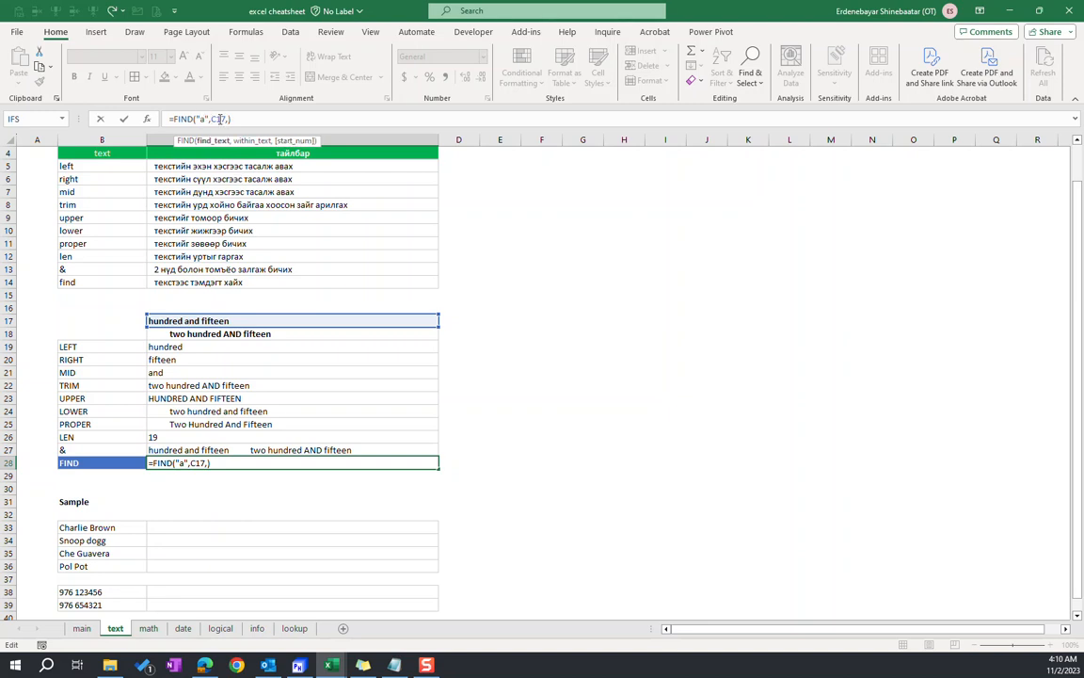
key(BackSpace)
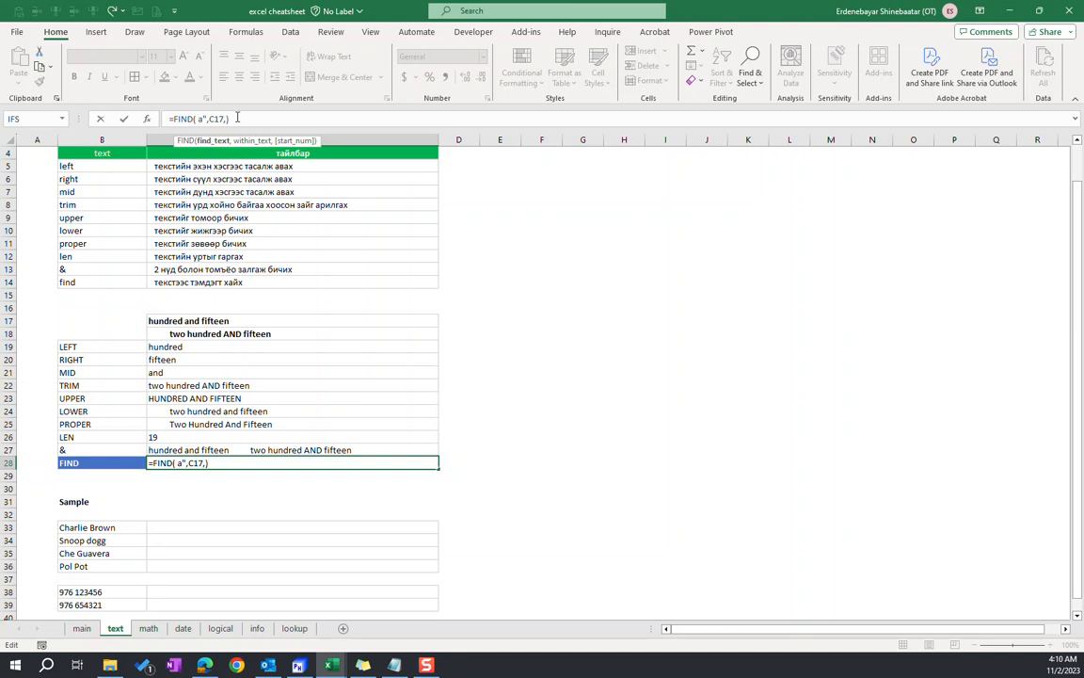
key(Delete)
text(")
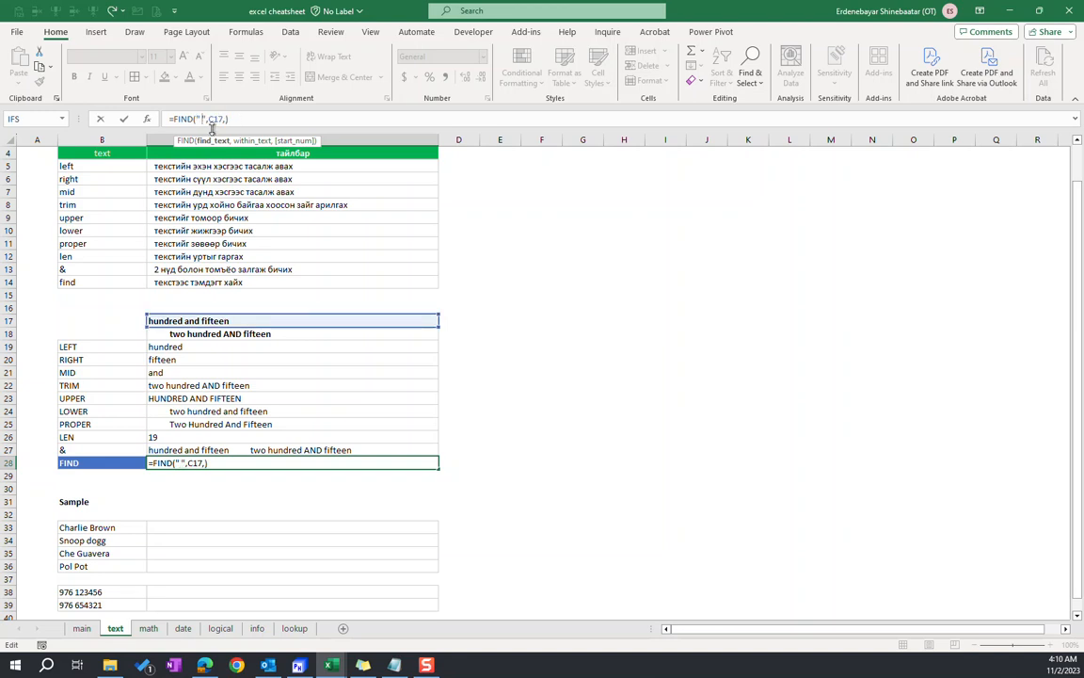
click(226, 119)
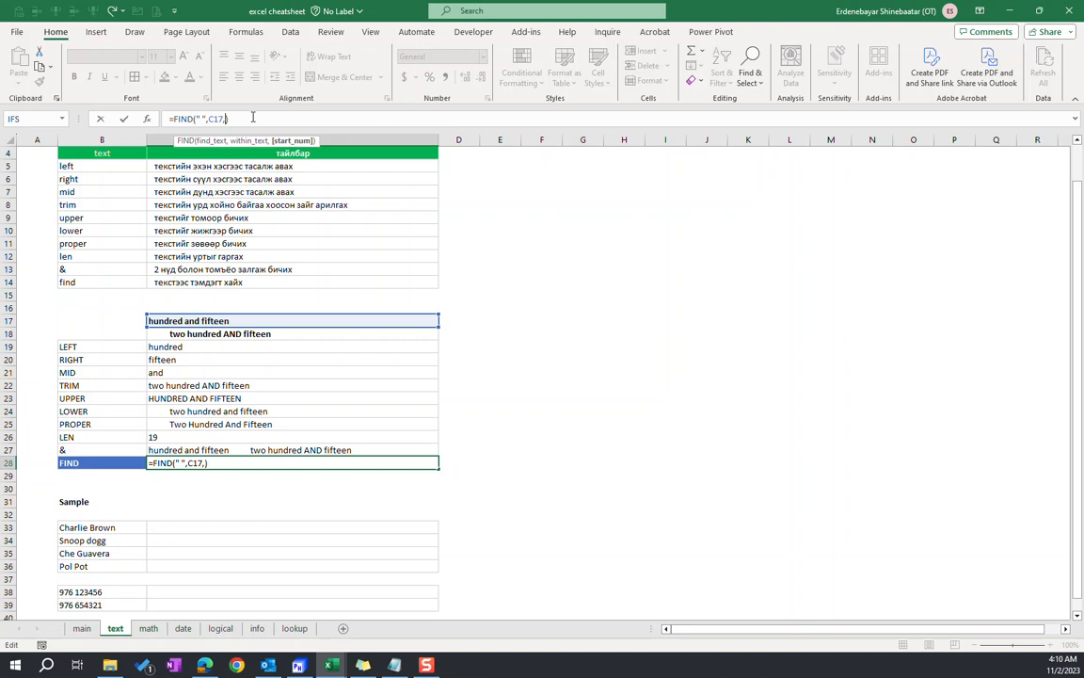
key(BackSpace)
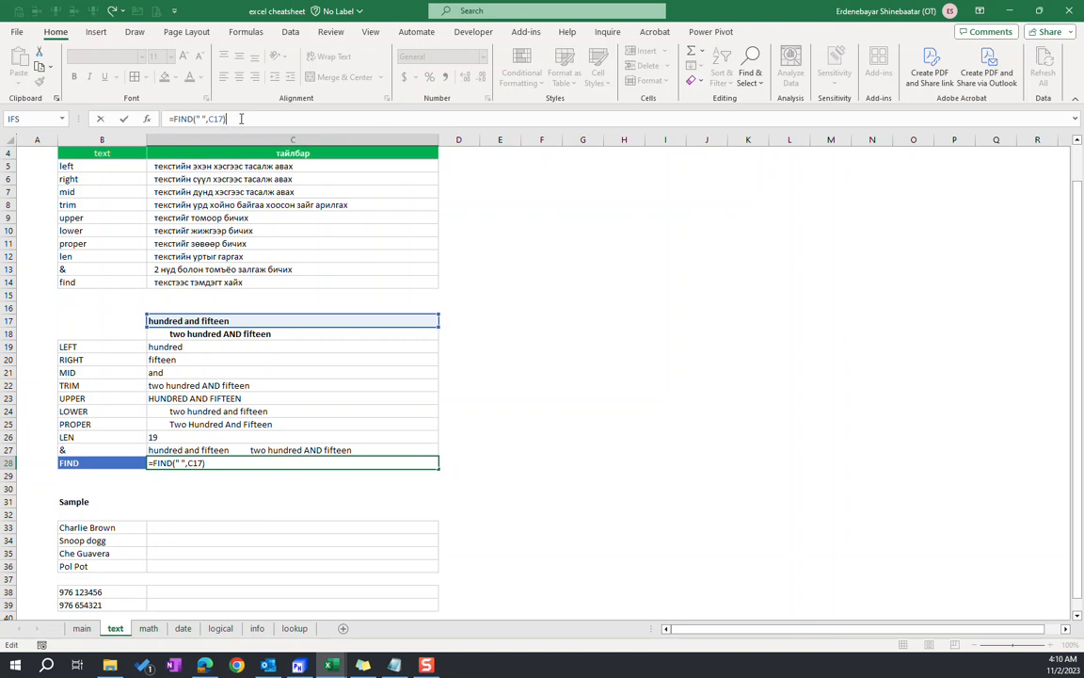
key(Return)
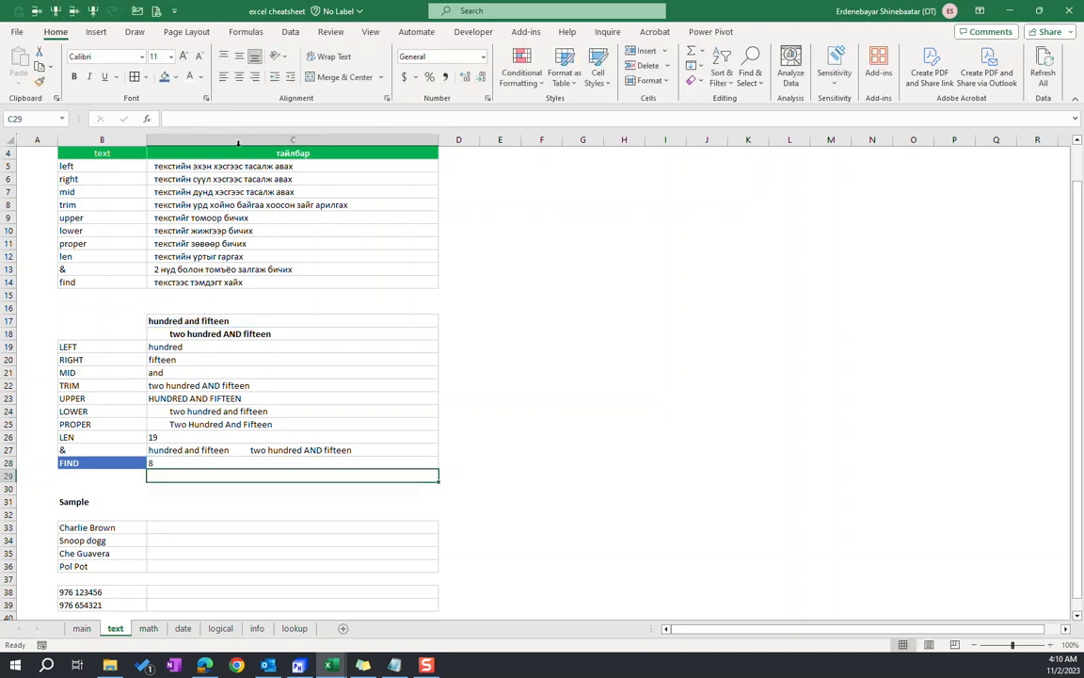
Add a start position of 9 to the FIND formula in C28, giving =FIND(" ",C17,9)
click(167, 463)
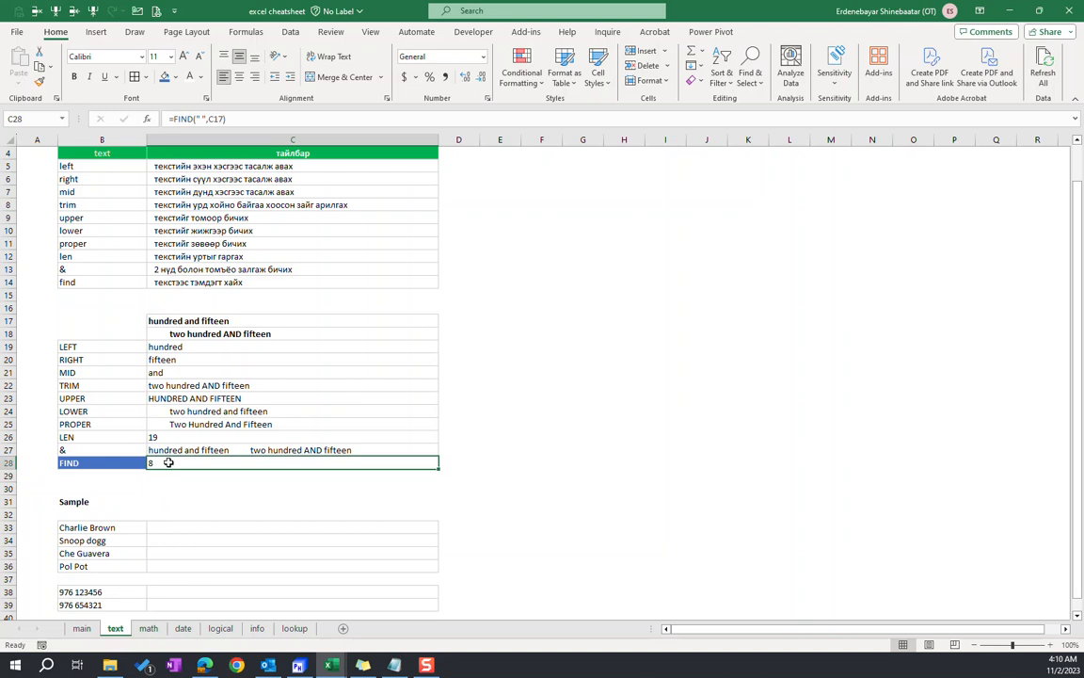
click(182, 322)
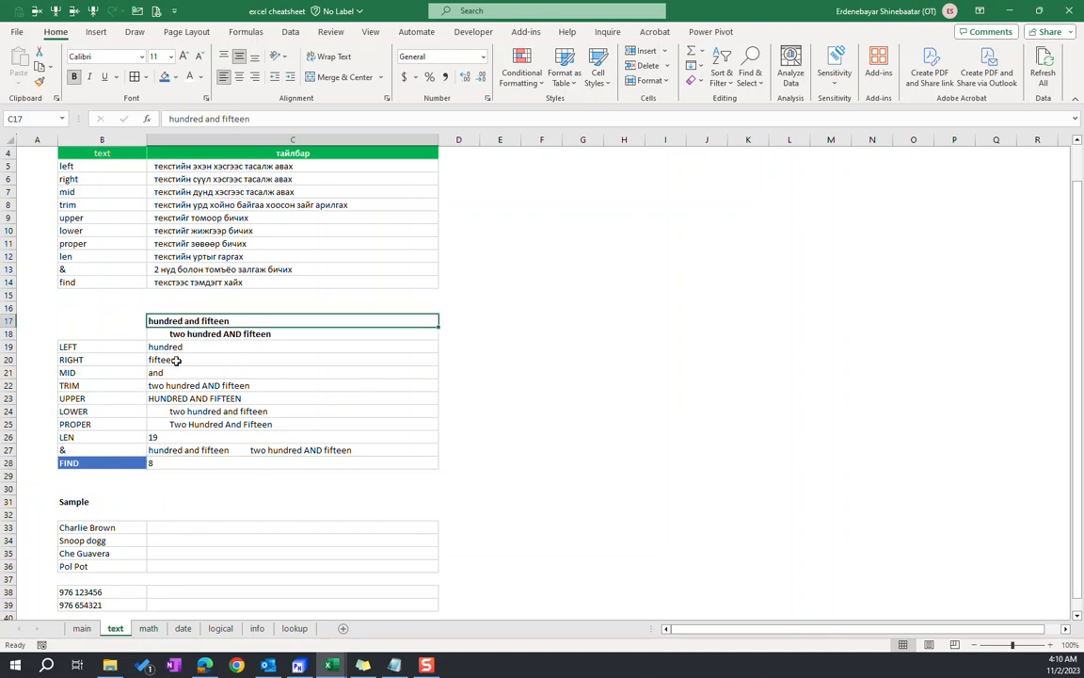
click(170, 462)
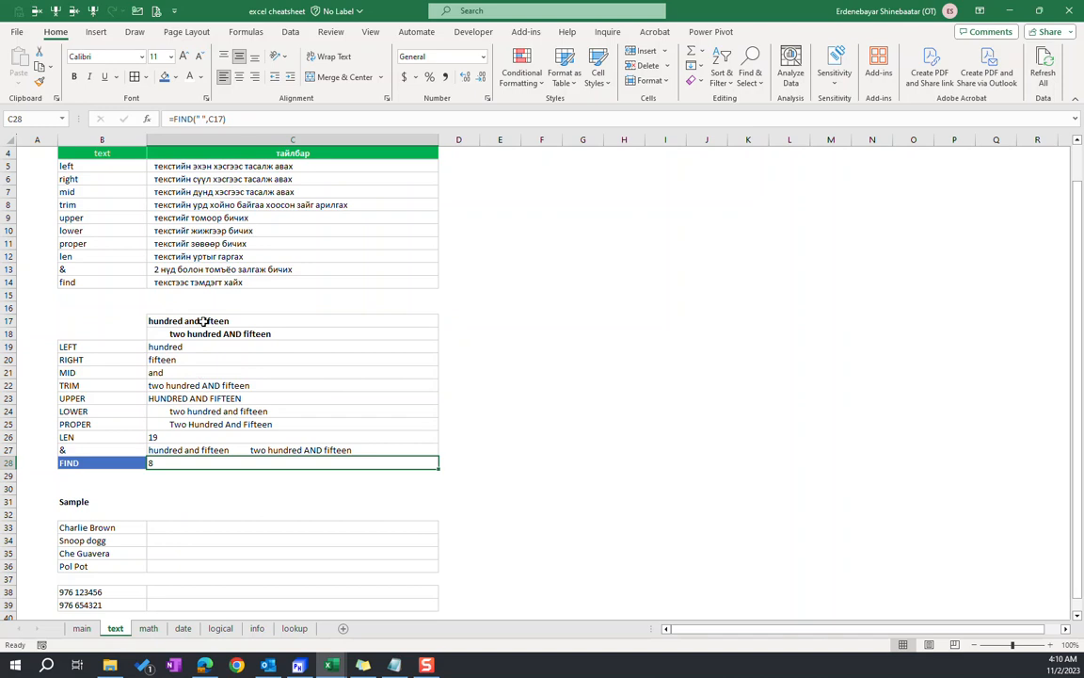
click(169, 450)
click(171, 463)
click(225, 118)
text(,)
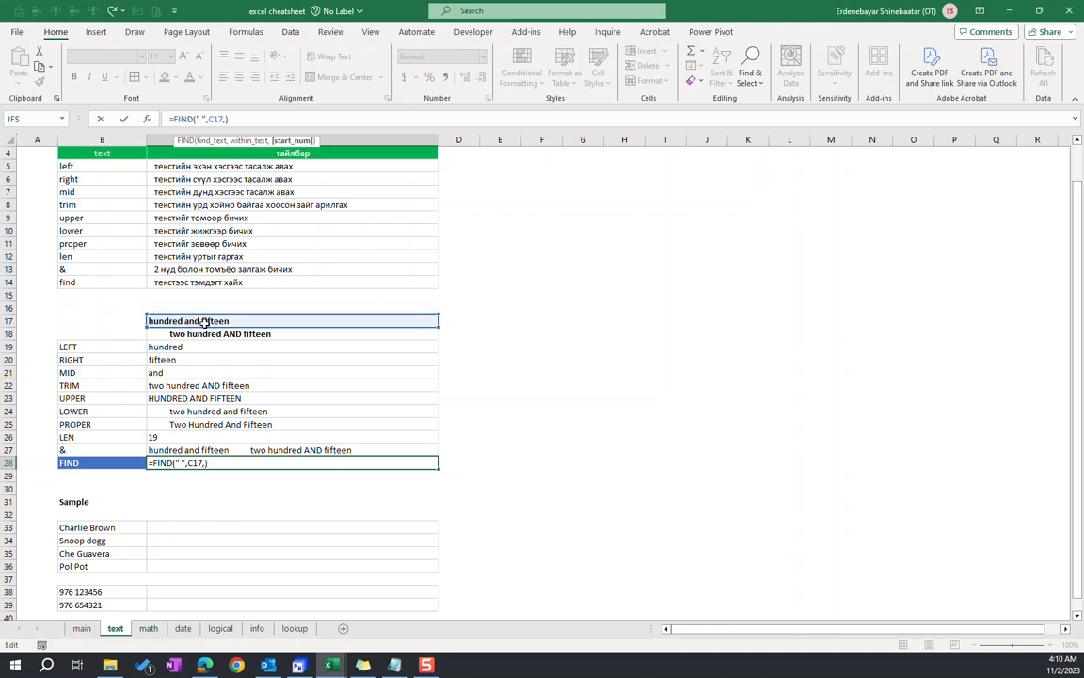
text(9)
key(Return)
key(Up)
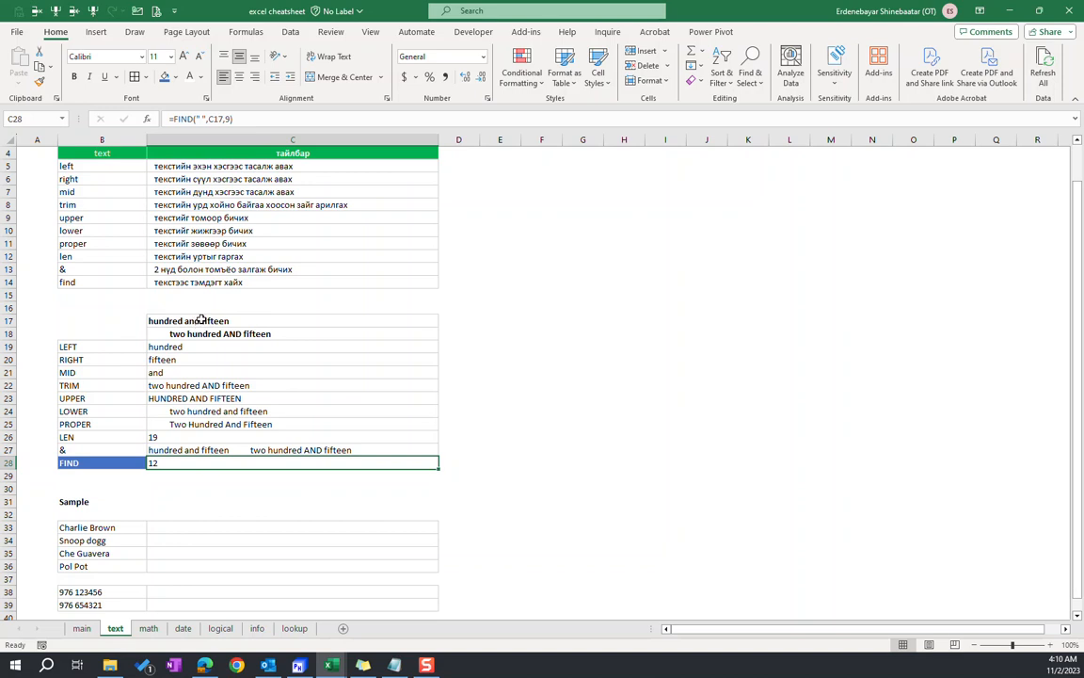
Clear the FIND formula from cell C28
click(176, 451)
click(281, 462)
key(Delete)
Examine the LEFT example formula in C19 and its character-count argument
scroll(213, 429, down, 2)
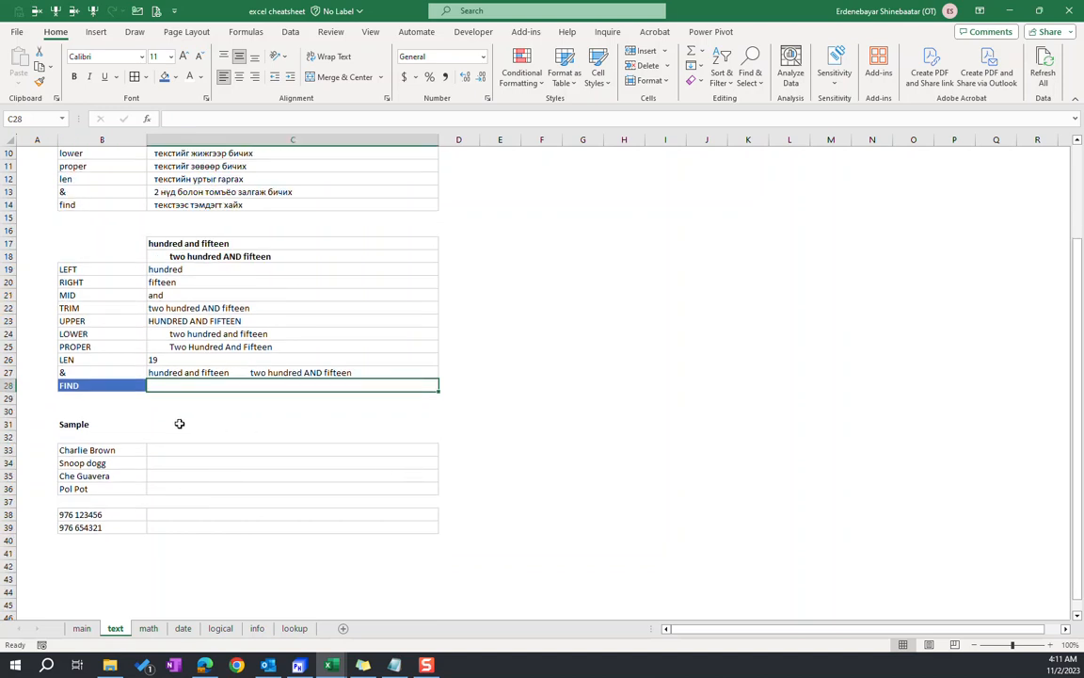
scroll(170, 381, up, 2)
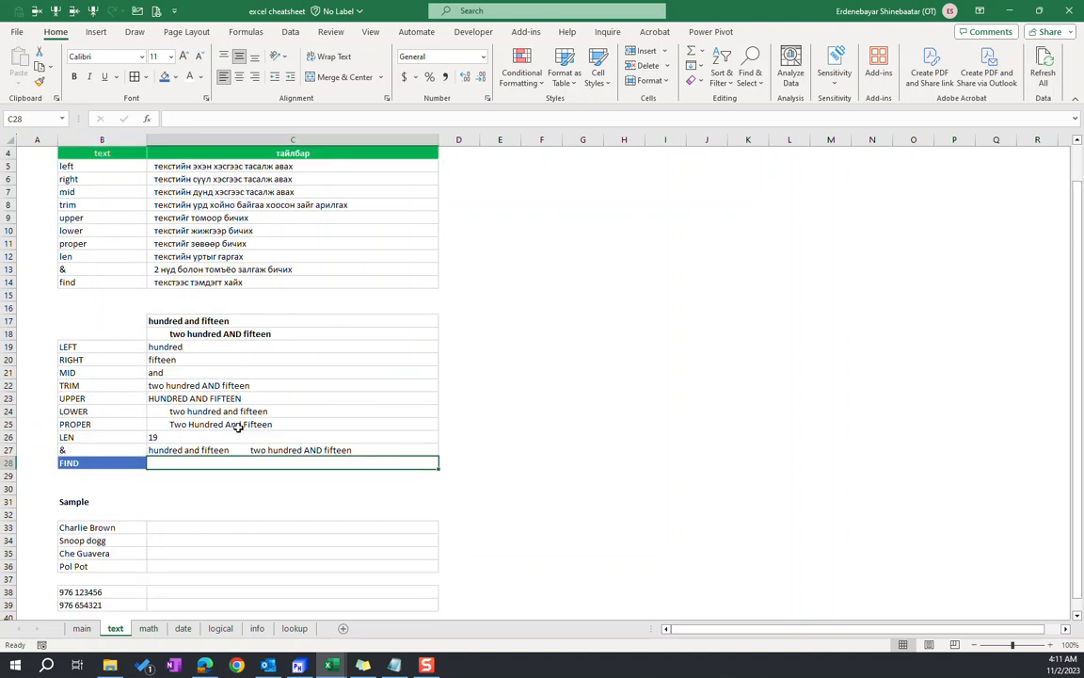
click(153, 347)
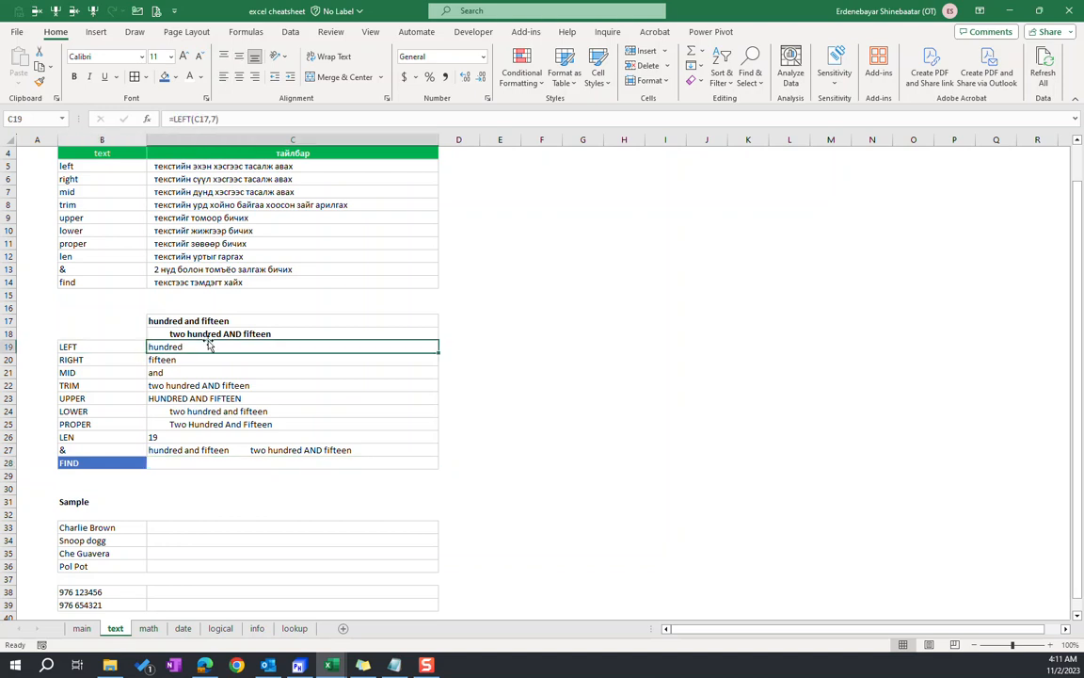
click(214, 119)
key(BackSpace)
text(7)
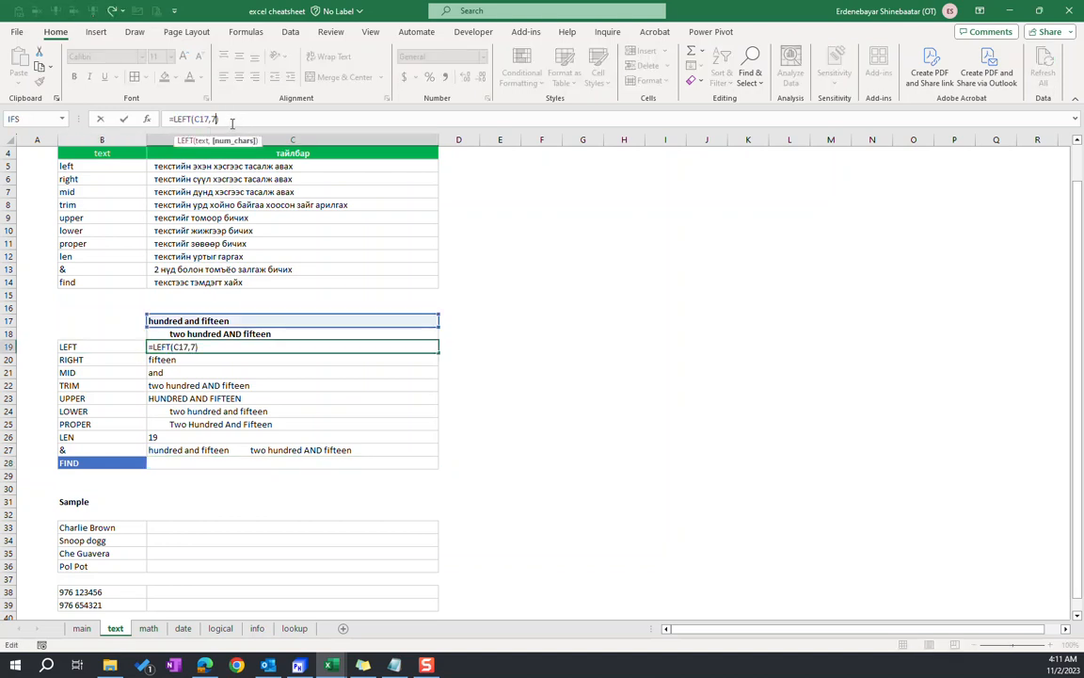
drag(211, 119, 221, 118)
key(Return)
click(179, 347)
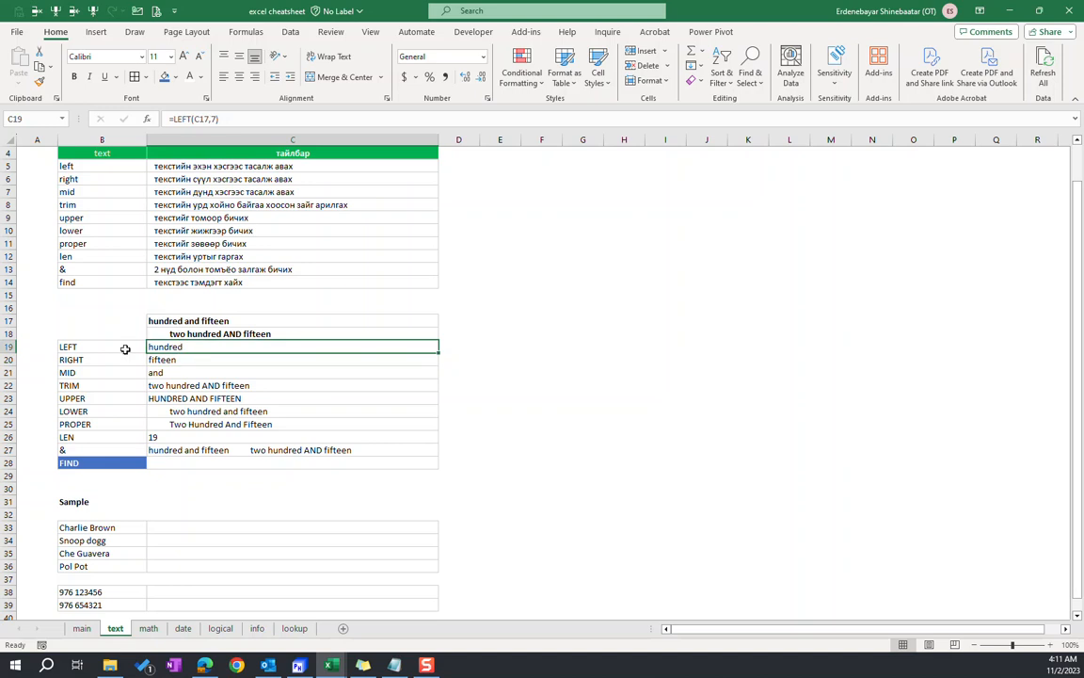
click(222, 119)
key(Return)
drag(179, 346, 130, 372)
click(106, 358)
click(106, 351)
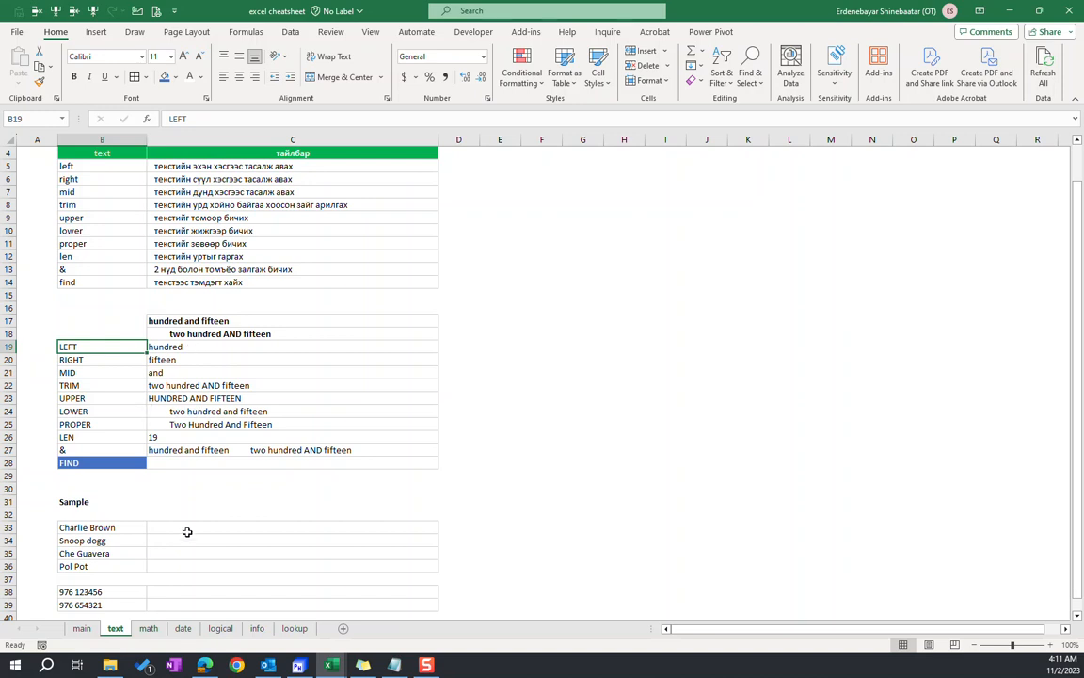
Enter =LEFT(B33,7) in cell C33 to extract the first name from the first sample entry
scroll(141, 509, down, 1)
drag(105, 489, 106, 527)
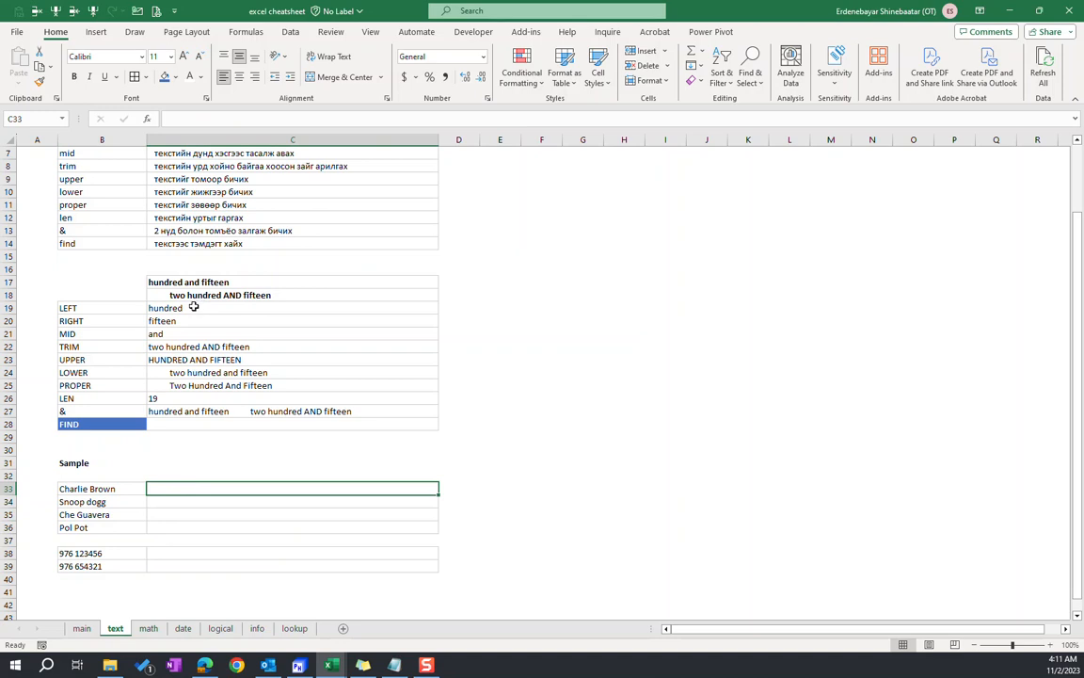
click(169, 501)
click(202, 490)
text(=)
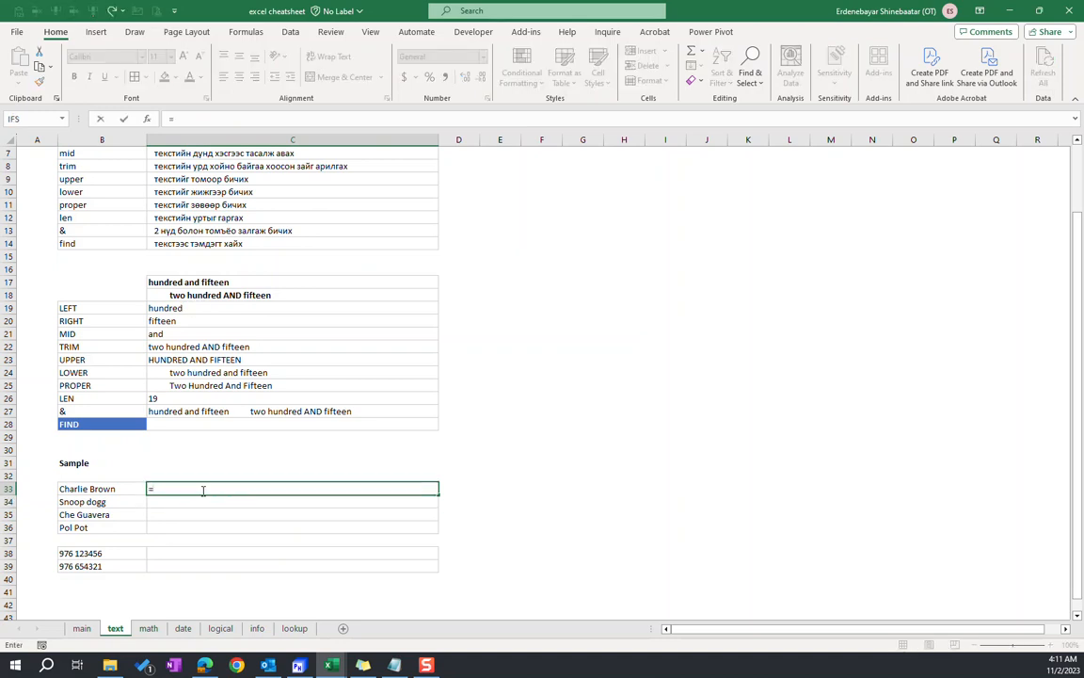
text(left()
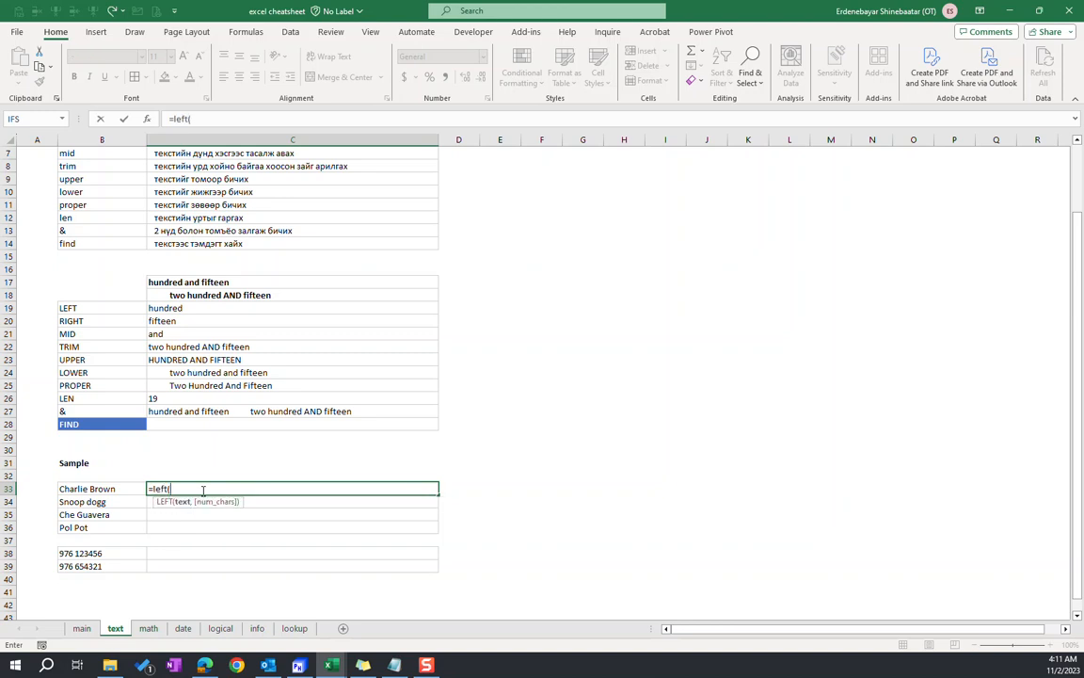
click(89, 488)
text(,)
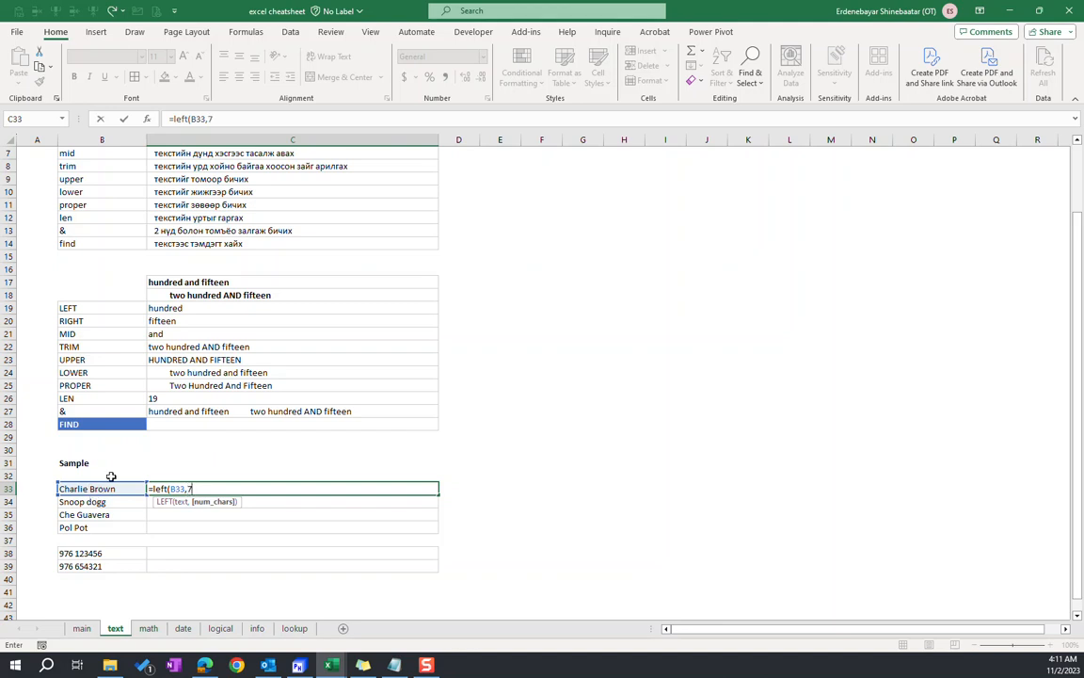
text(7))
key(Return)
key(Up)
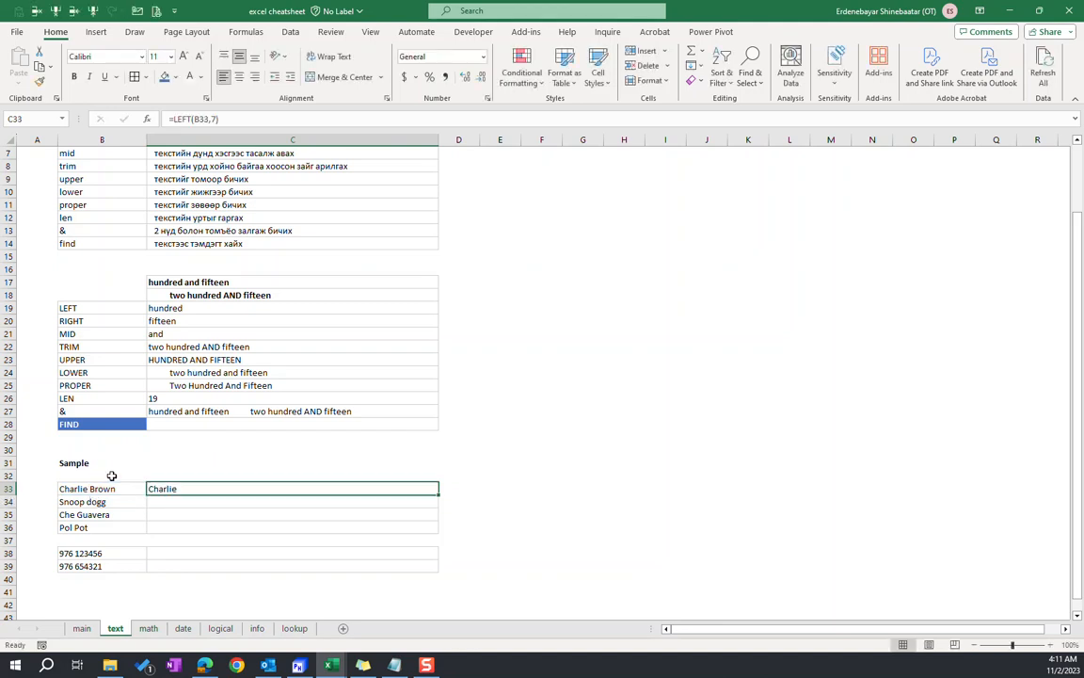
Fill the LEFT formula from C33 down to C36 and check the copied cells
drag(188, 490, 182, 527)
key(ctrl+d)
click(190, 502)
click(184, 525)
click(174, 489)
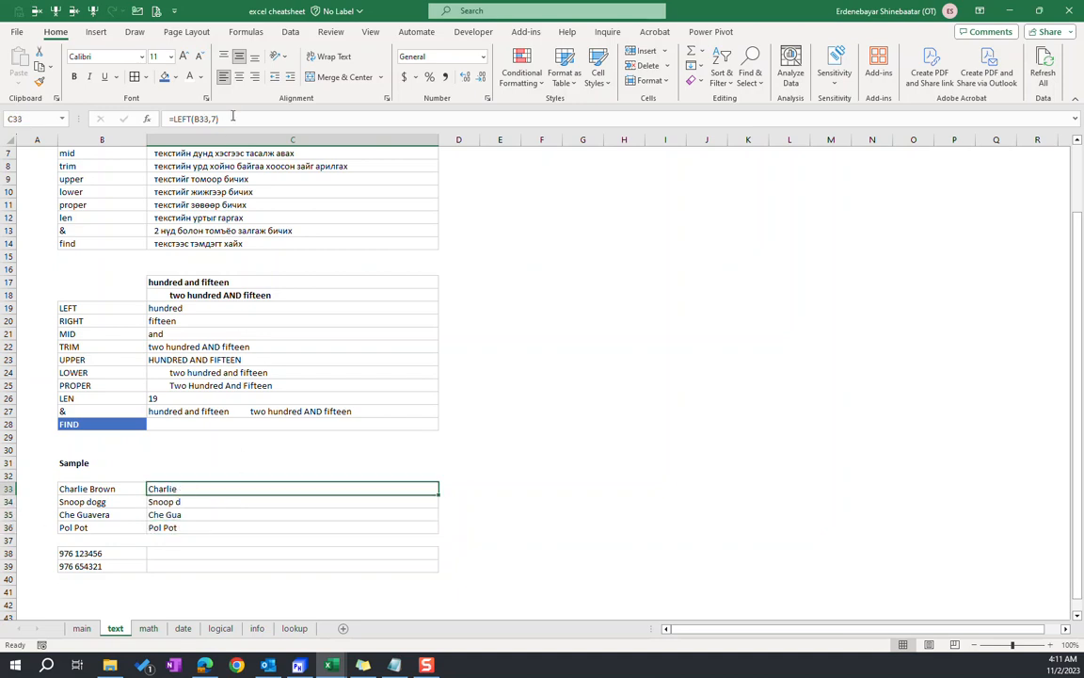
Replace the fixed character count in C33 so the formula reads =LEFT(B33,FIND(" ",B33))
click(252, 116)
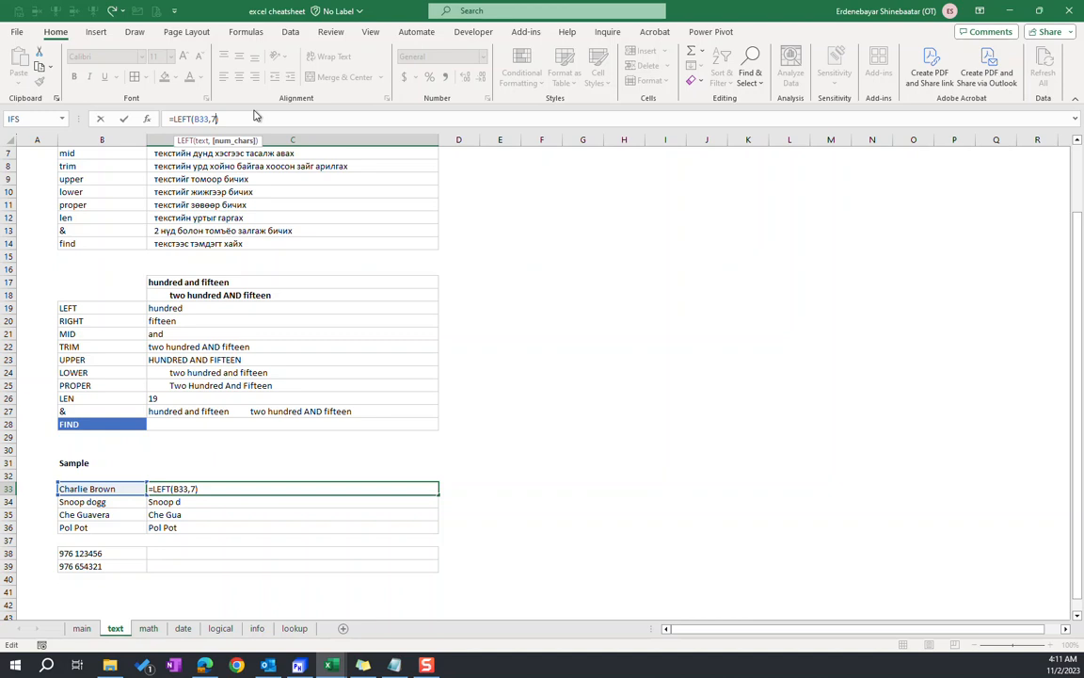
key(BackSpace)
text(find)
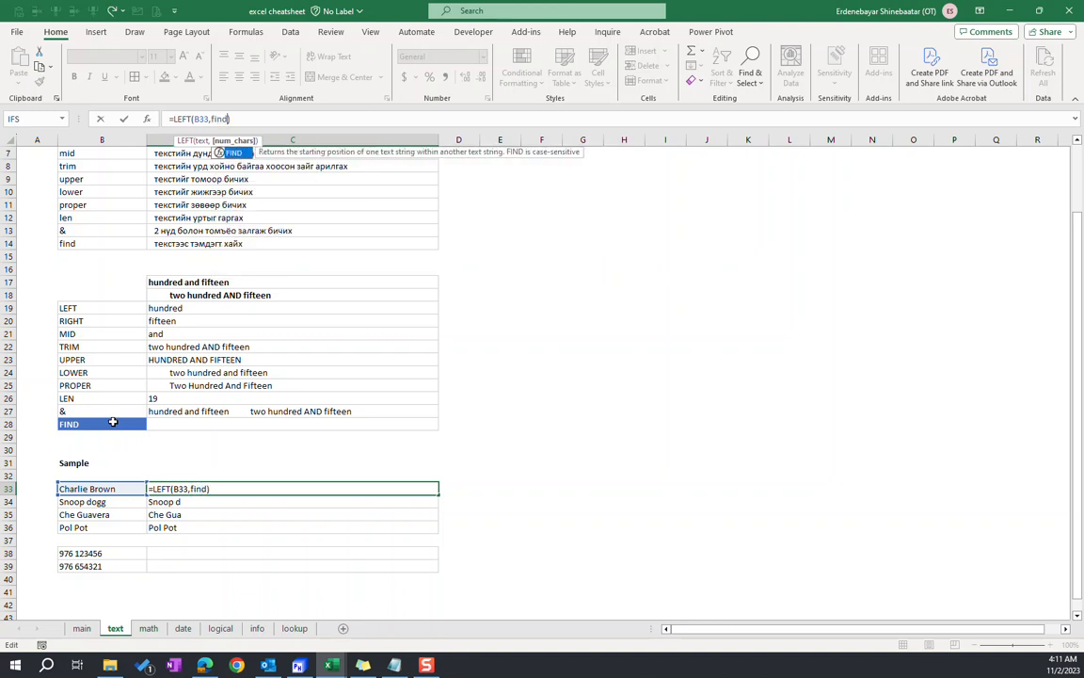
text(()
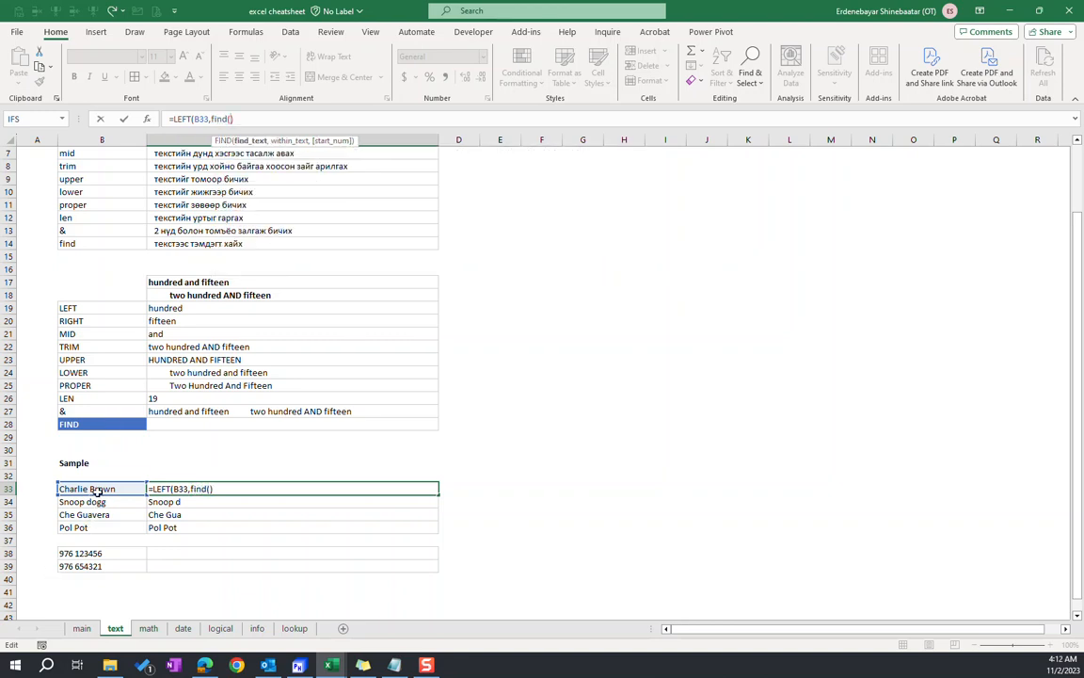
click(236, 487)
key(BackSpace)
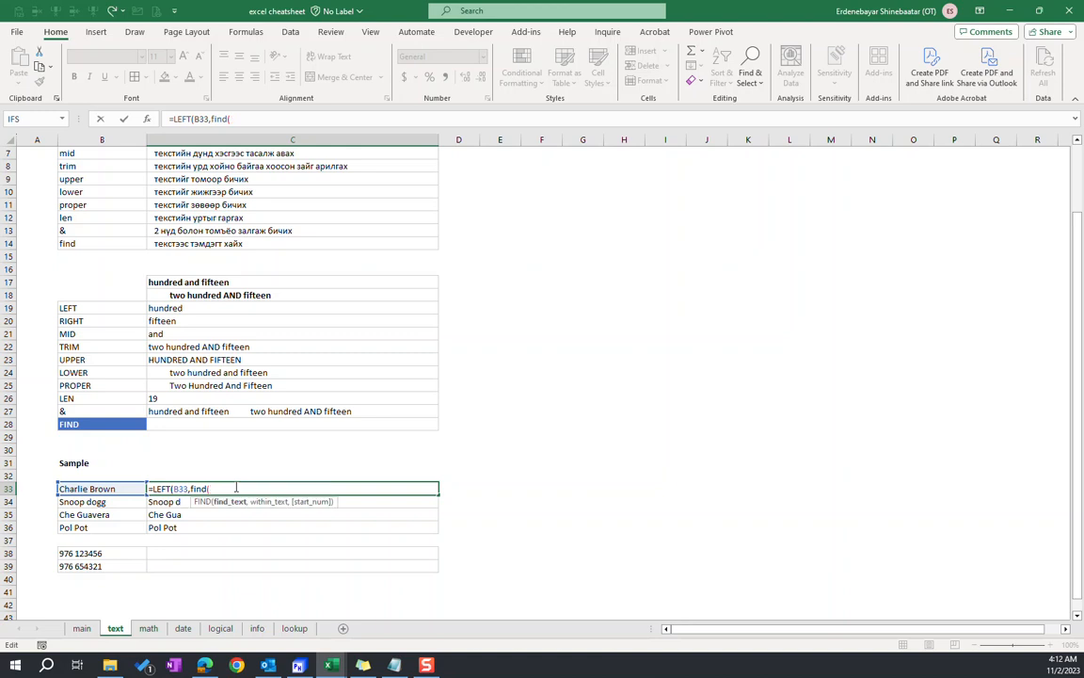
text(" ",)
click(108, 489)
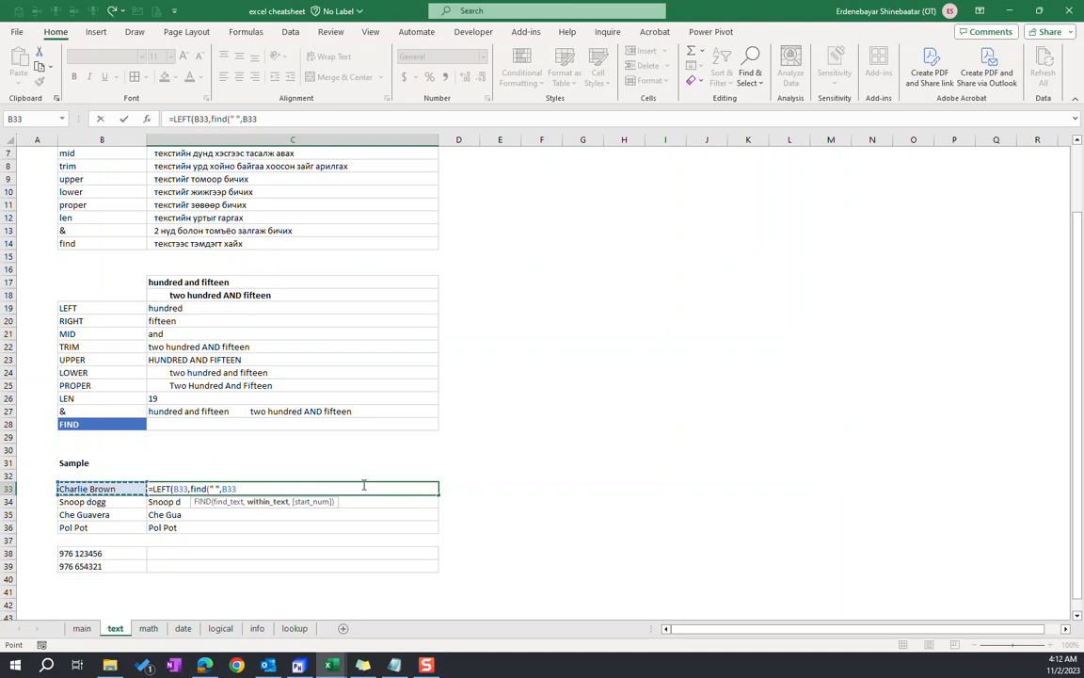
text())
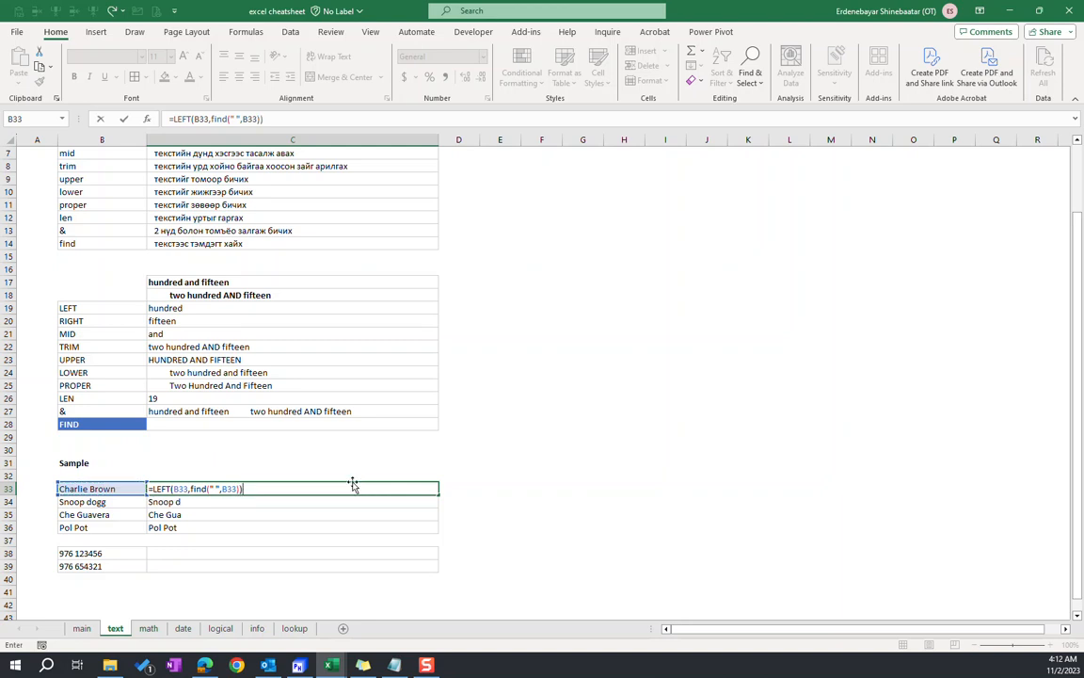
click(195, 488)
drag(191, 488, 249, 489)
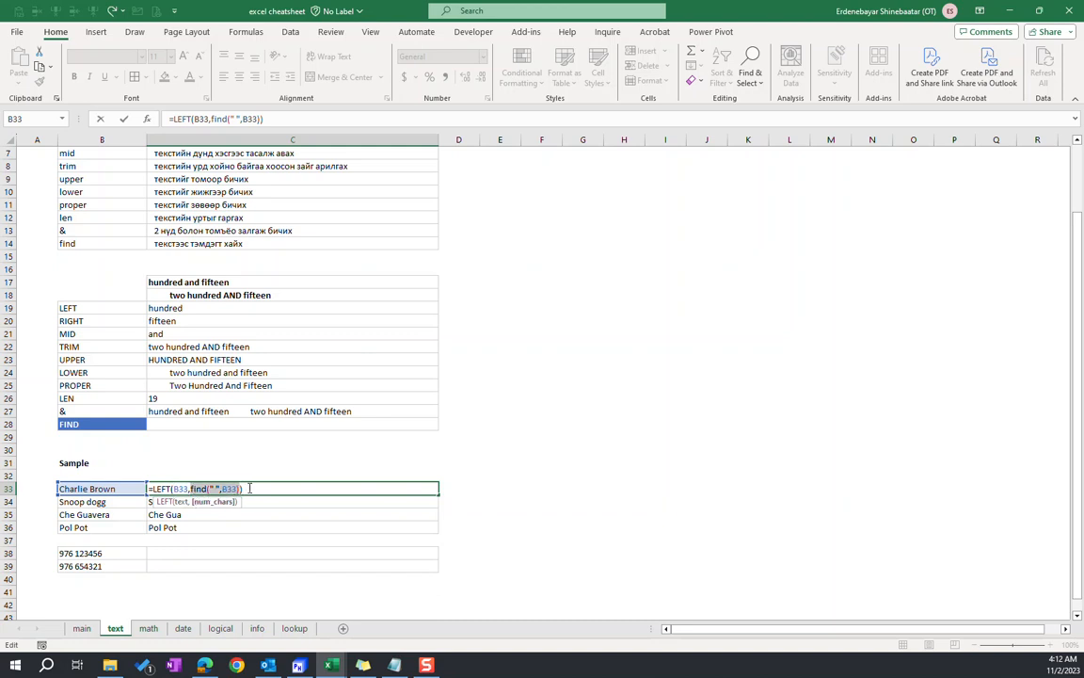
click(254, 488)
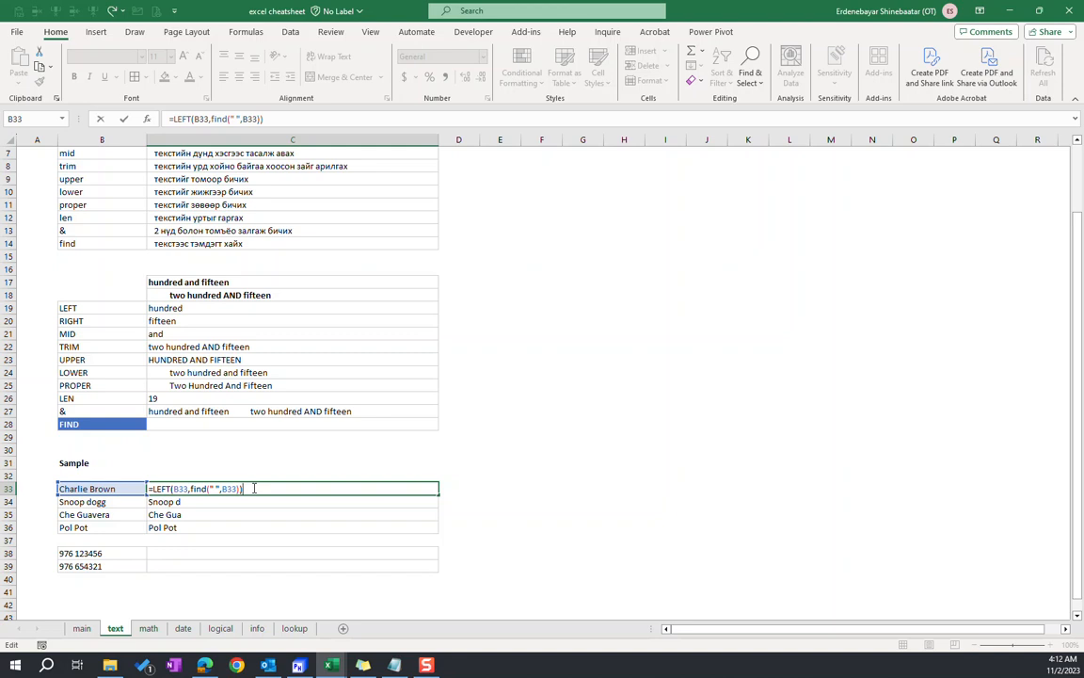
key(Return)
Fill the LEFT and FIND formula from C33 down to C36
drag(167, 489, 178, 525)
key(ctrl+d)
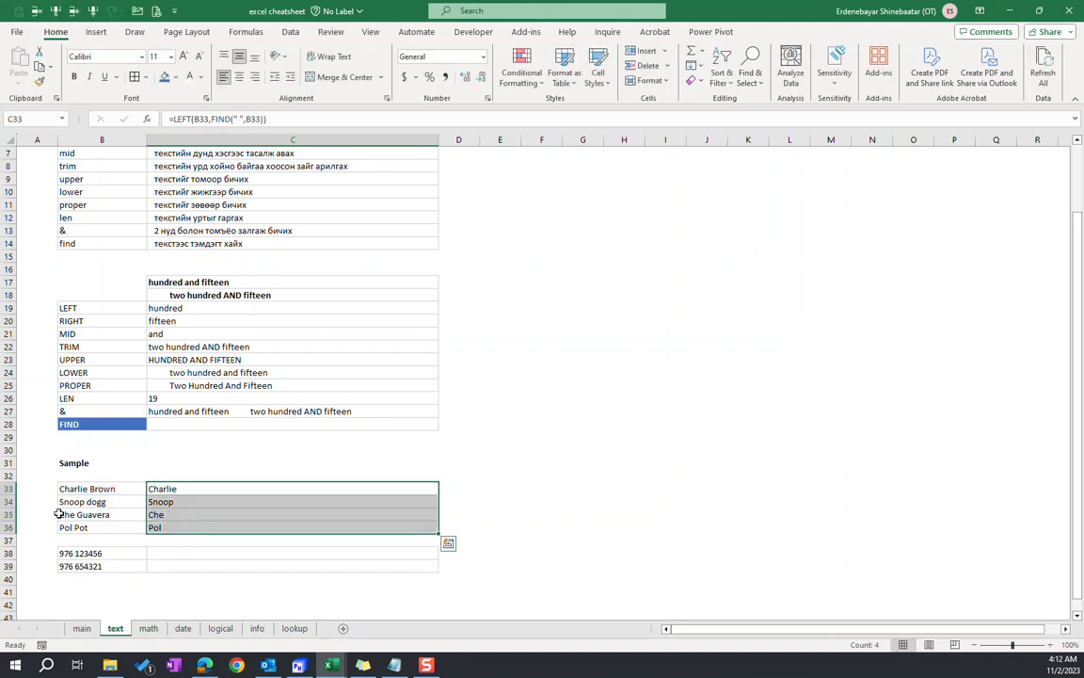
click(176, 488)
Copy the results in C33:C36 and paste them as values into D33:D36
drag(176, 489, 216, 527)
key(ctrl+c)
click(456, 488)
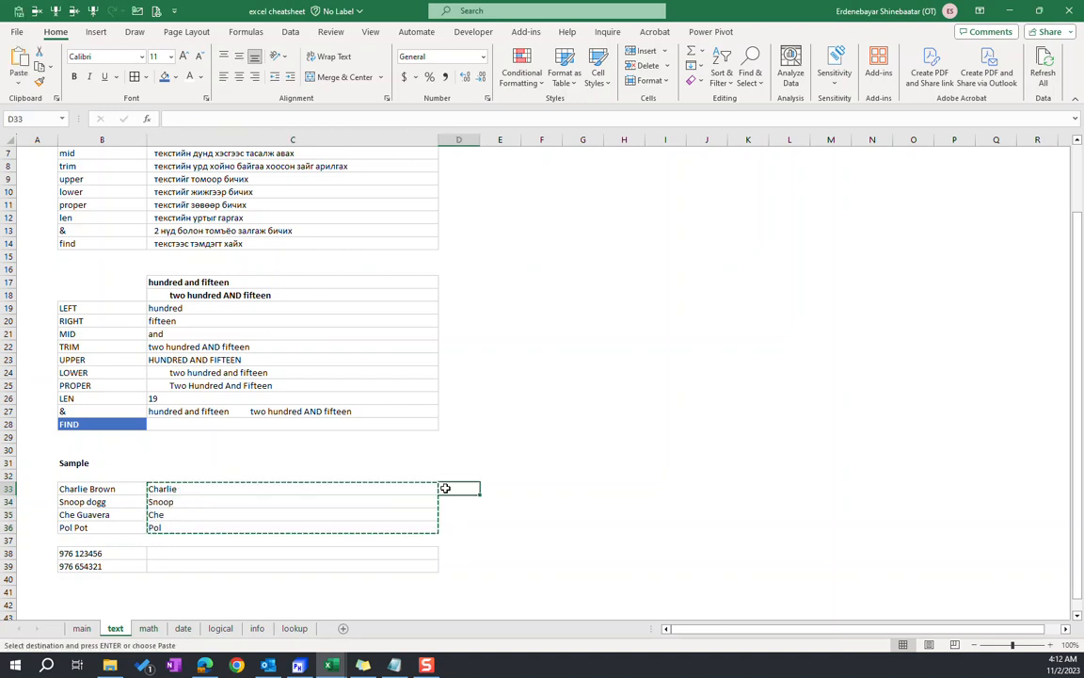
right_click(459, 488)
click(508, 190)
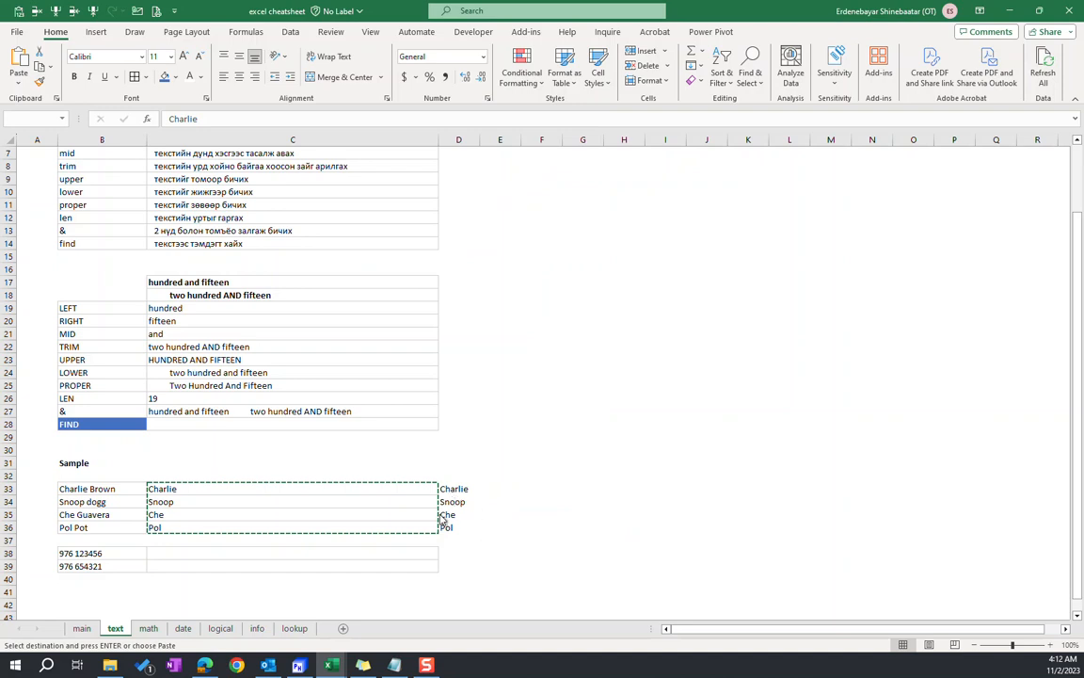
click(547, 369)
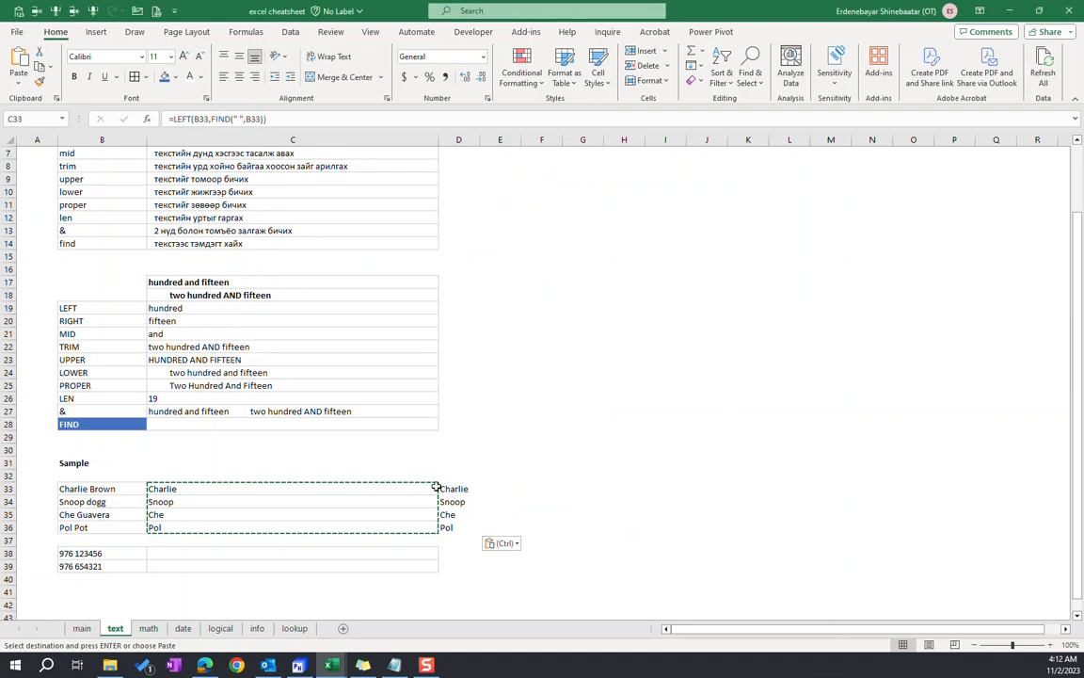
click(282, 489)
key(Escape)
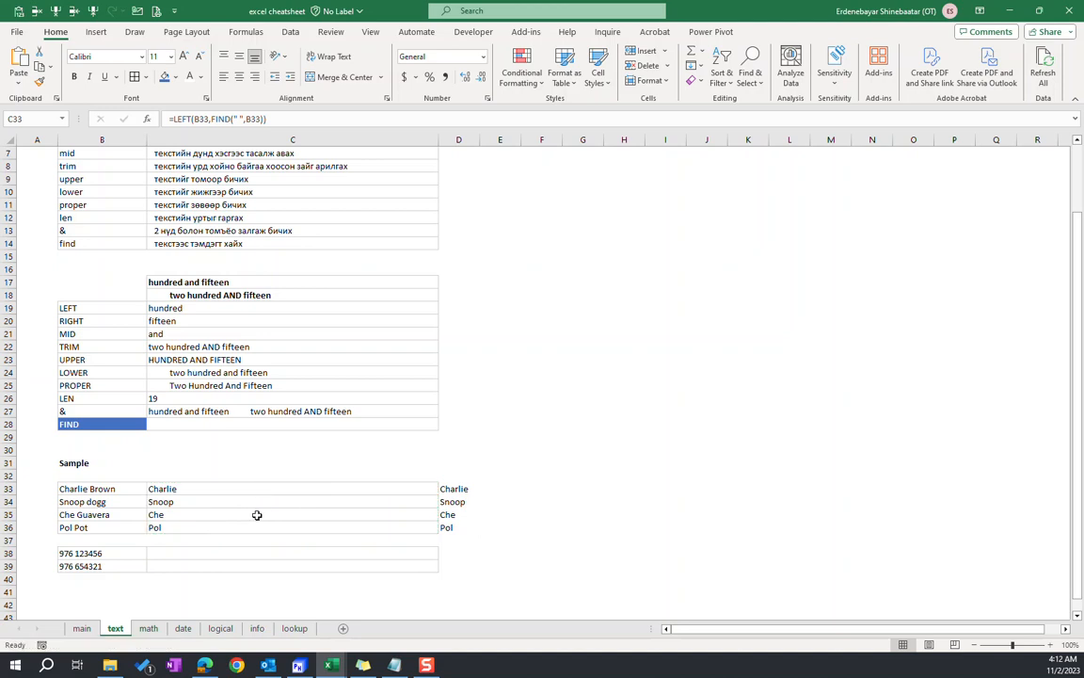
Check the pasted values in column D for trailing spaces, and change C33 to =LEFT(B33,FIND(" ",B33)-1)
click(456, 487)
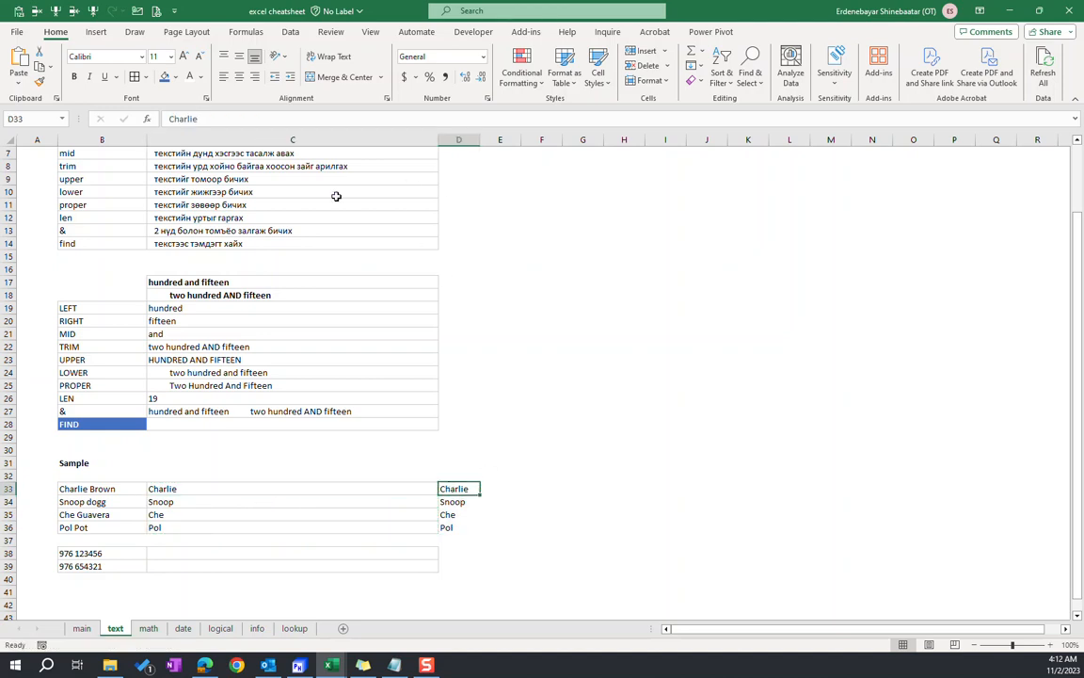
click(203, 119)
key(Return)
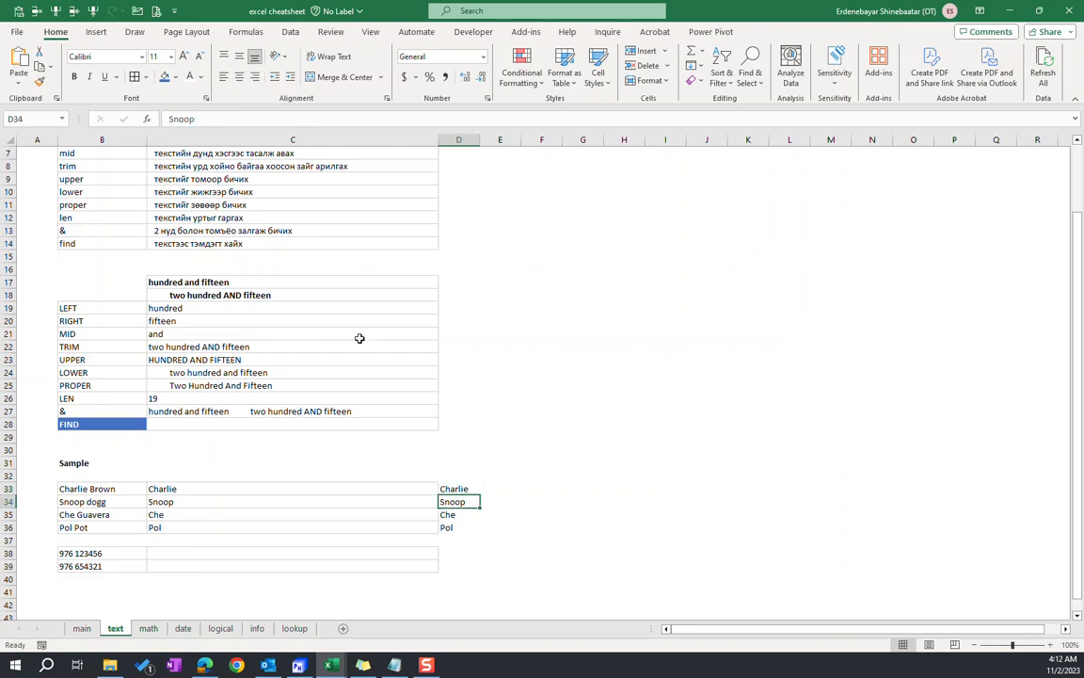
click(194, 119)
key(Return)
key(Return)
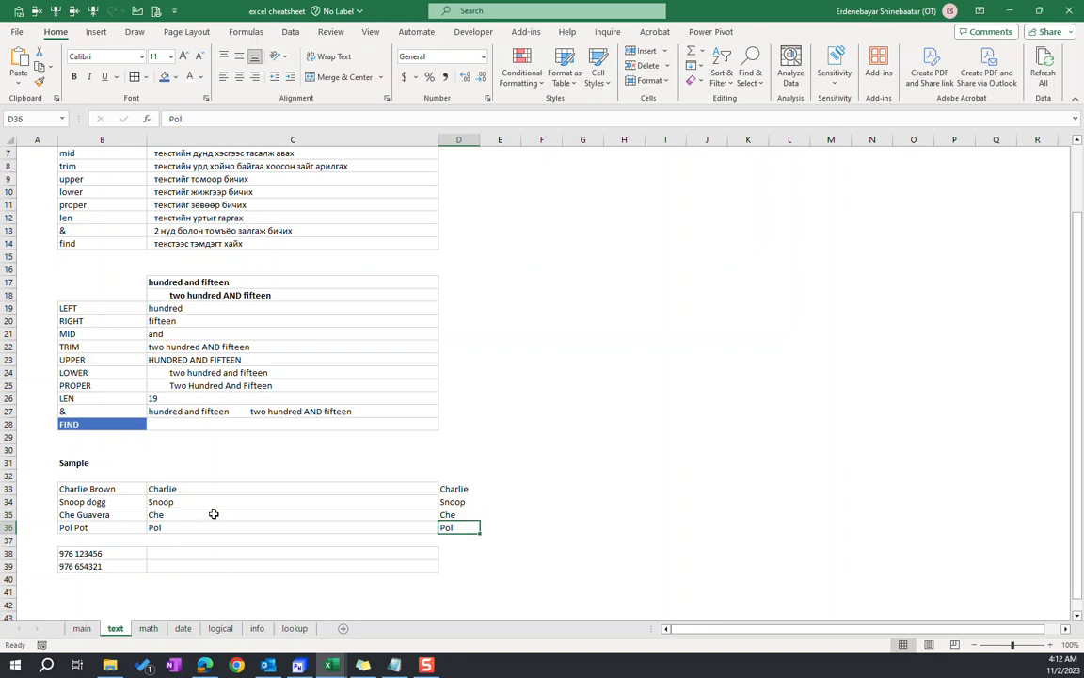
click(216, 489)
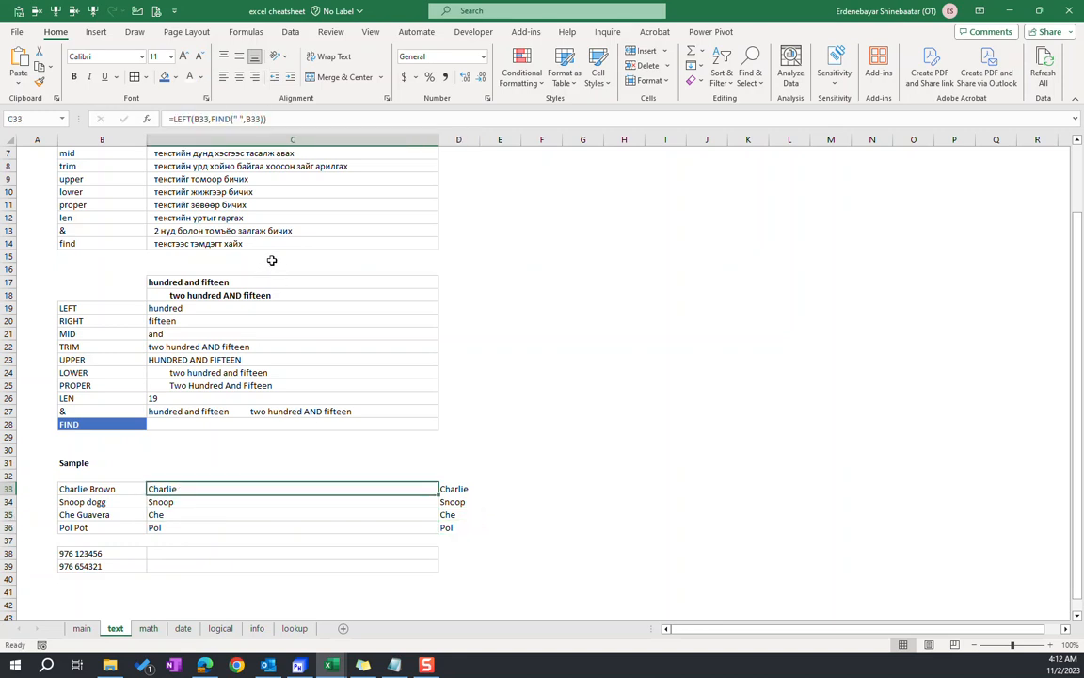
click(263, 119)
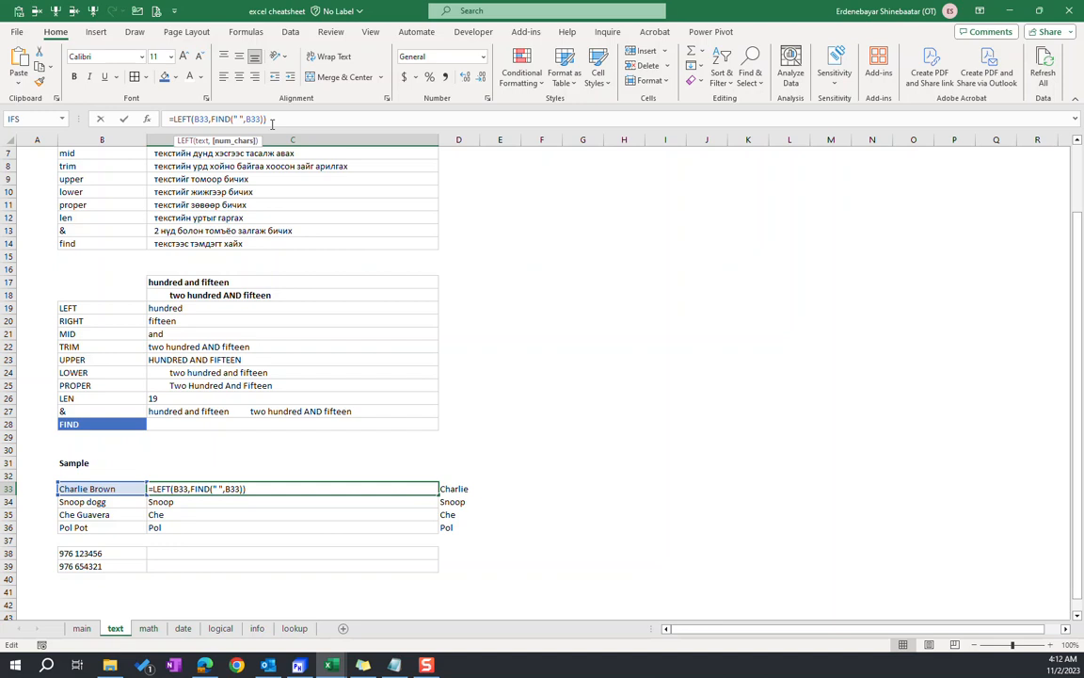
text(-1)
key(Return)
Copy the revised results in C33:C36 over to D33:D36 as values
drag(242, 488, 241, 527)
key(ctrl+c)
click(449, 489)
key(Escape)
Check the text in D33 for a trailing space and clear D33:D36
click(247, 119)
double_click(183, 119)
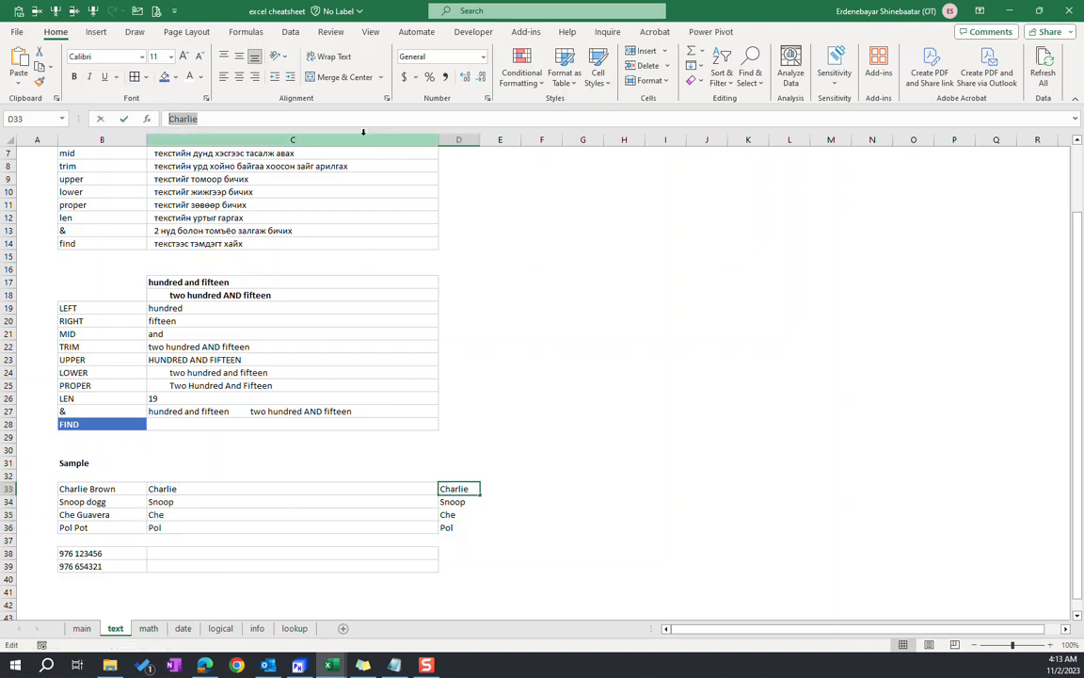
key(Return)
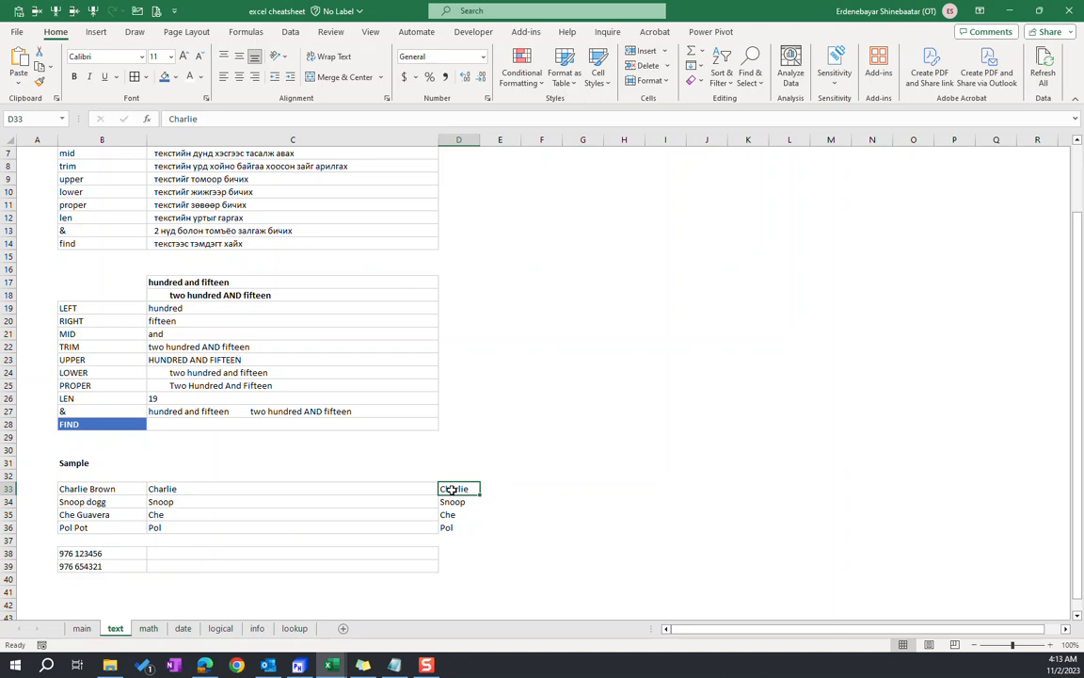
key(Delete)
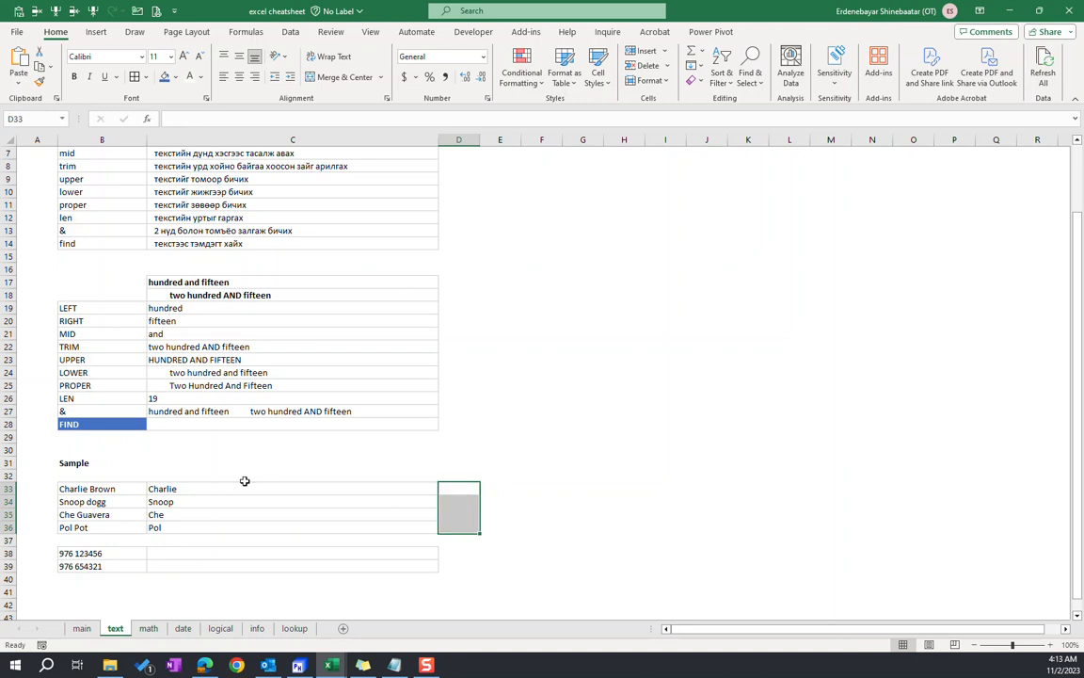
Clear the LEFT formulas from C33:C36 beside the sample entries
drag(215, 493, 211, 525)
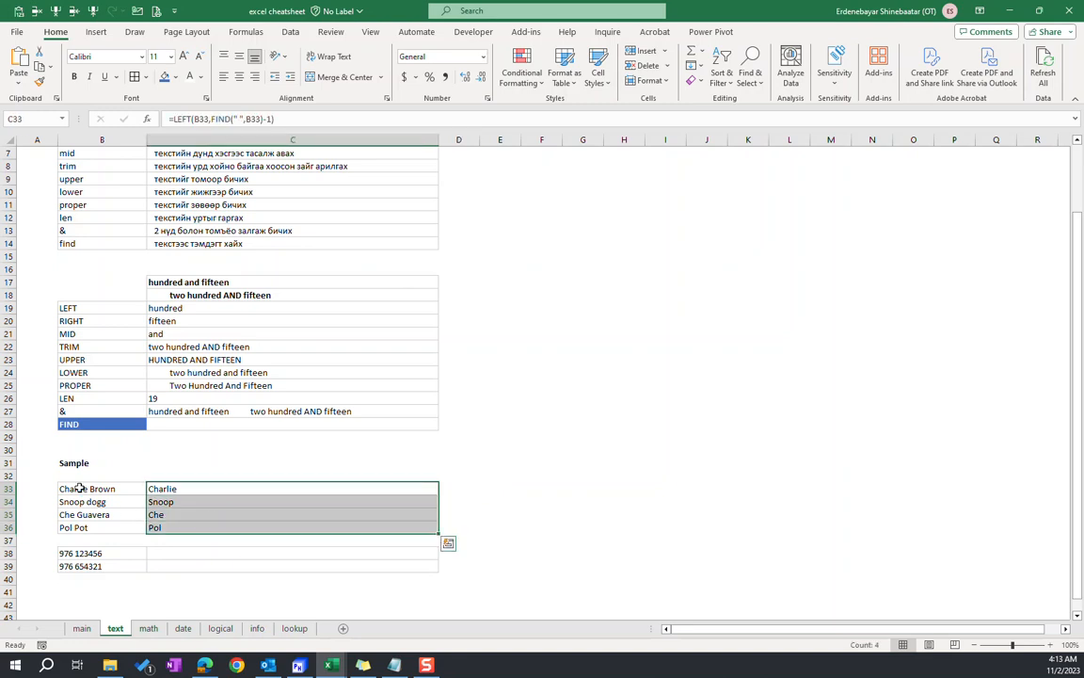
drag(90, 490, 94, 527)
drag(152, 488, 207, 525)
click(152, 527)
key(Delete)
Enter =RIGHT(B33,FIND(" ",B33)) in C33 to try extracting the last name from the first sample entry
text(=r)
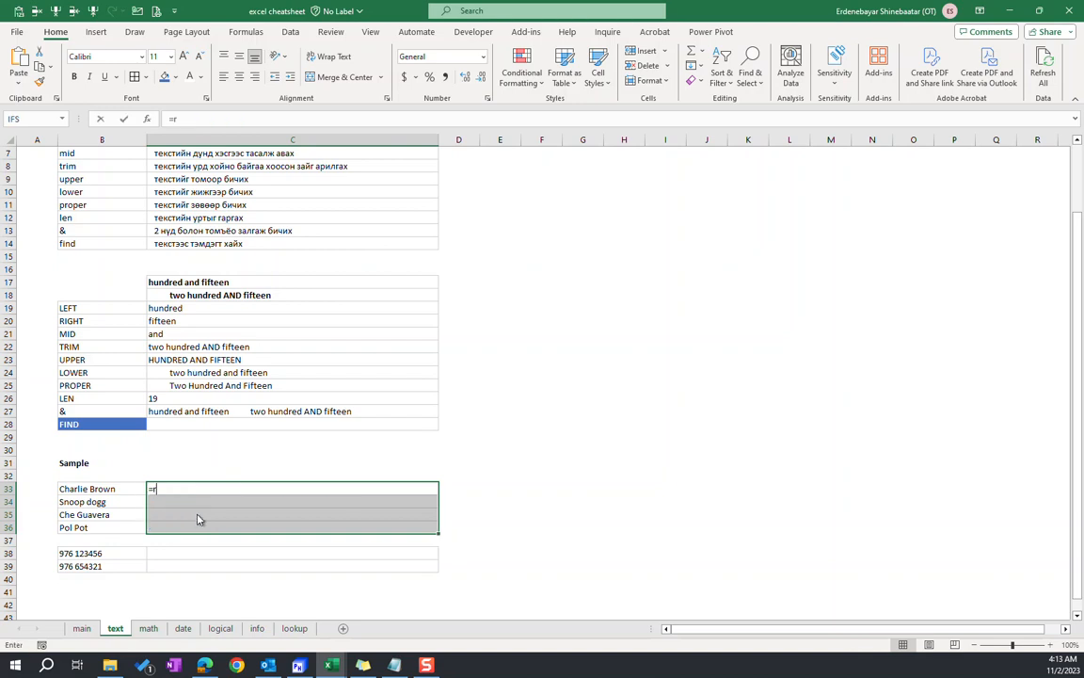
text(ight()
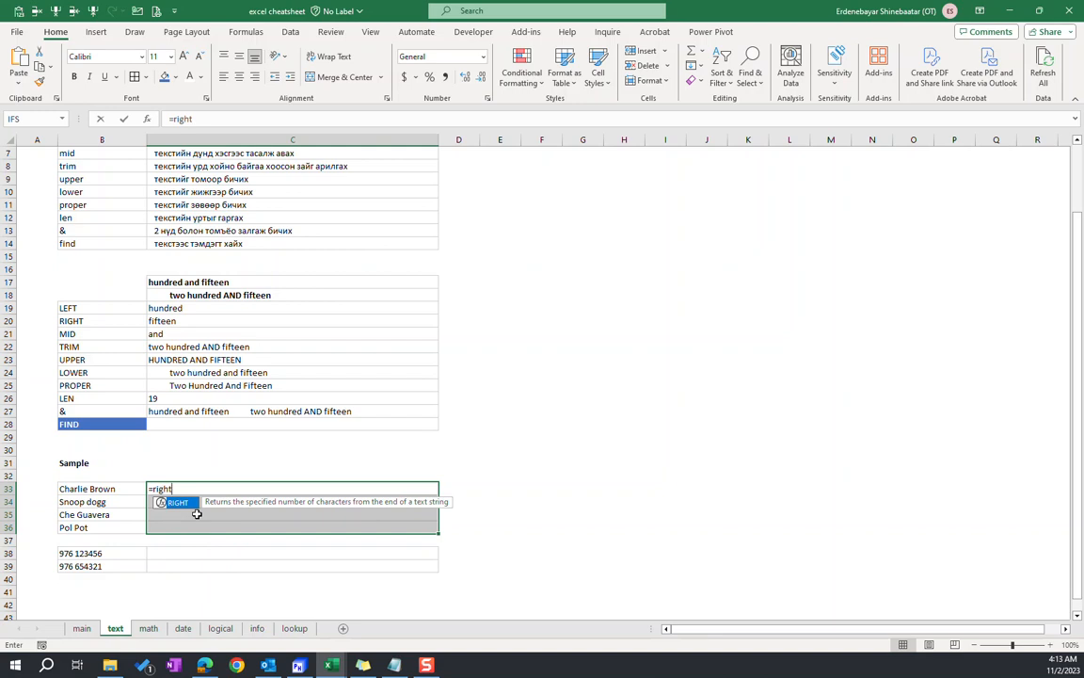
click(109, 488)
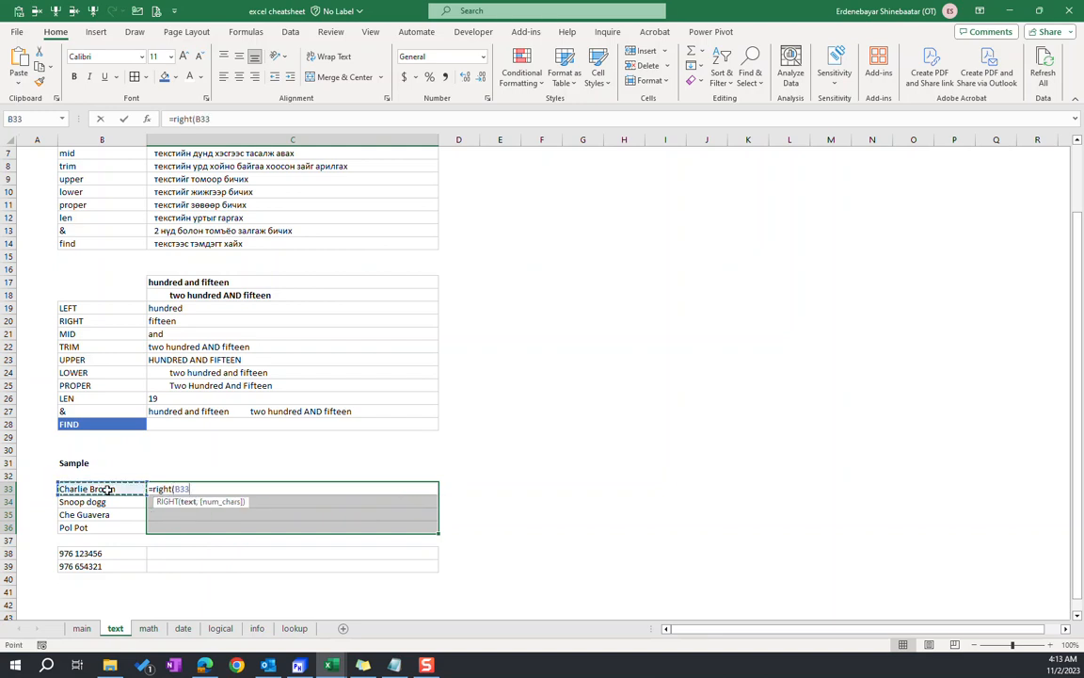
text(,)
text(find()
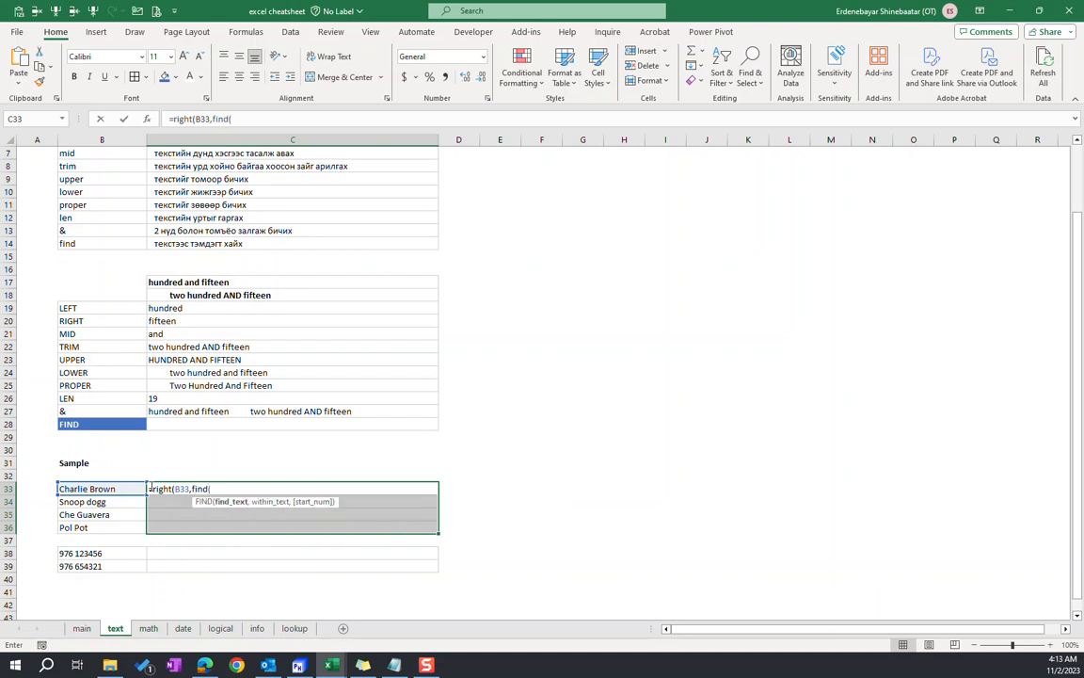
text(" ",)
click(125, 490)
text())
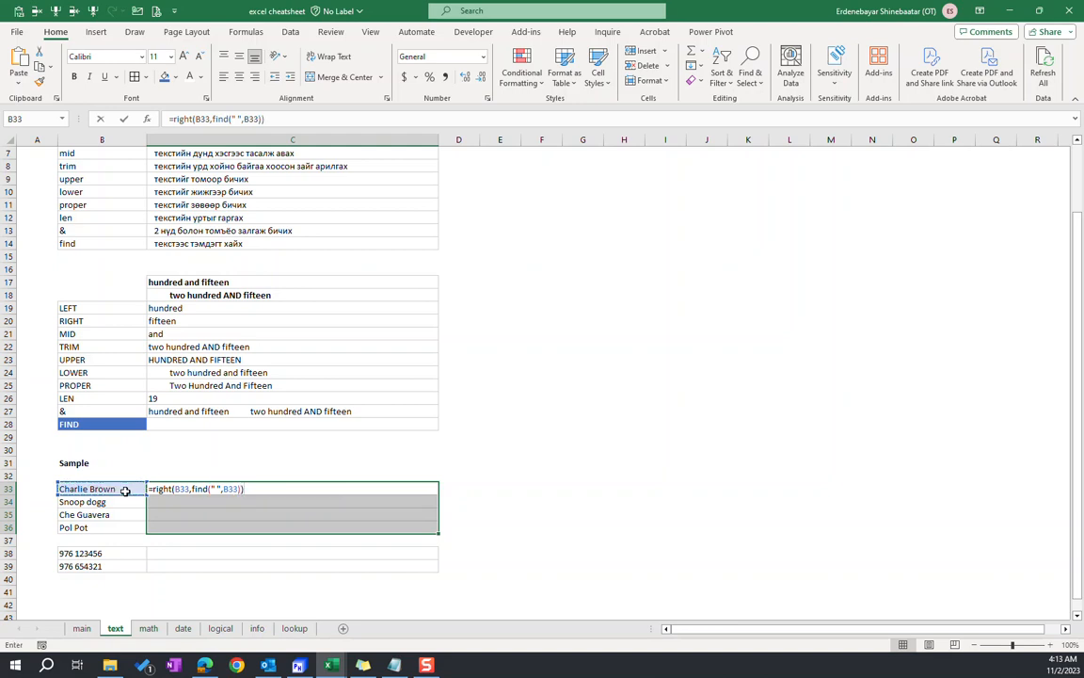
key(Return)
Fill the RIGHT formula from C33 down to C36 and check the copied cells
click(167, 490)
shift+click(200, 523)
key(ctrl+d)
click(199, 516)
click(189, 487)
click(179, 528)
click(185, 491)
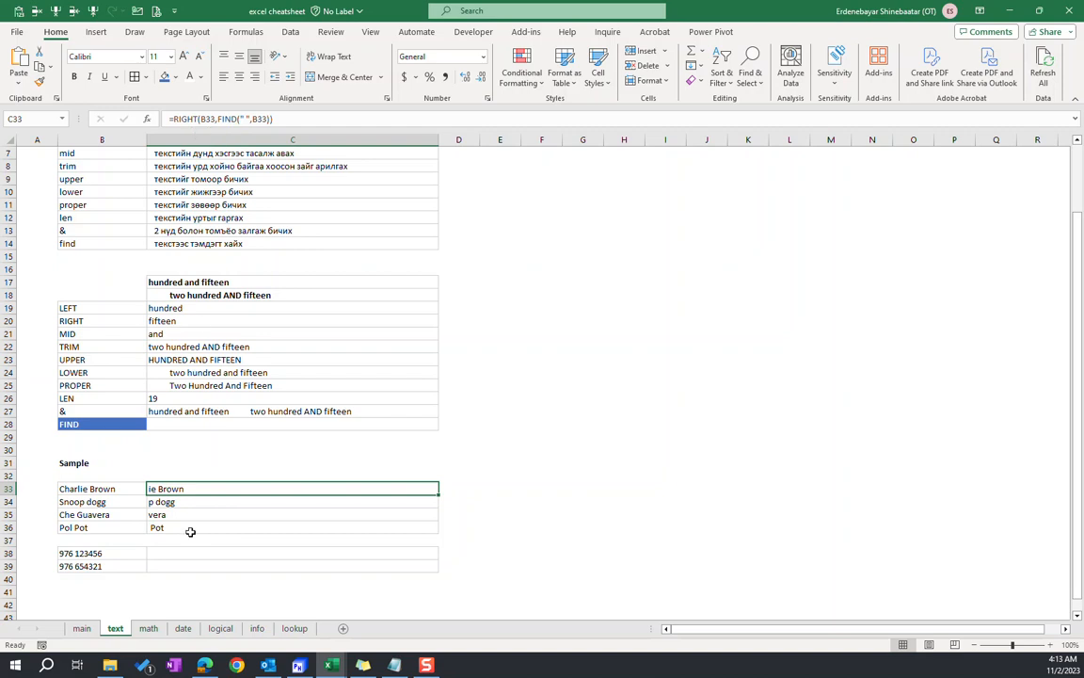
Examine the FIND argument of the RIGHT formula in C33 and compare the results with the first- and last-name parts of B33
click(218, 119)
drag(219, 118, 273, 119)
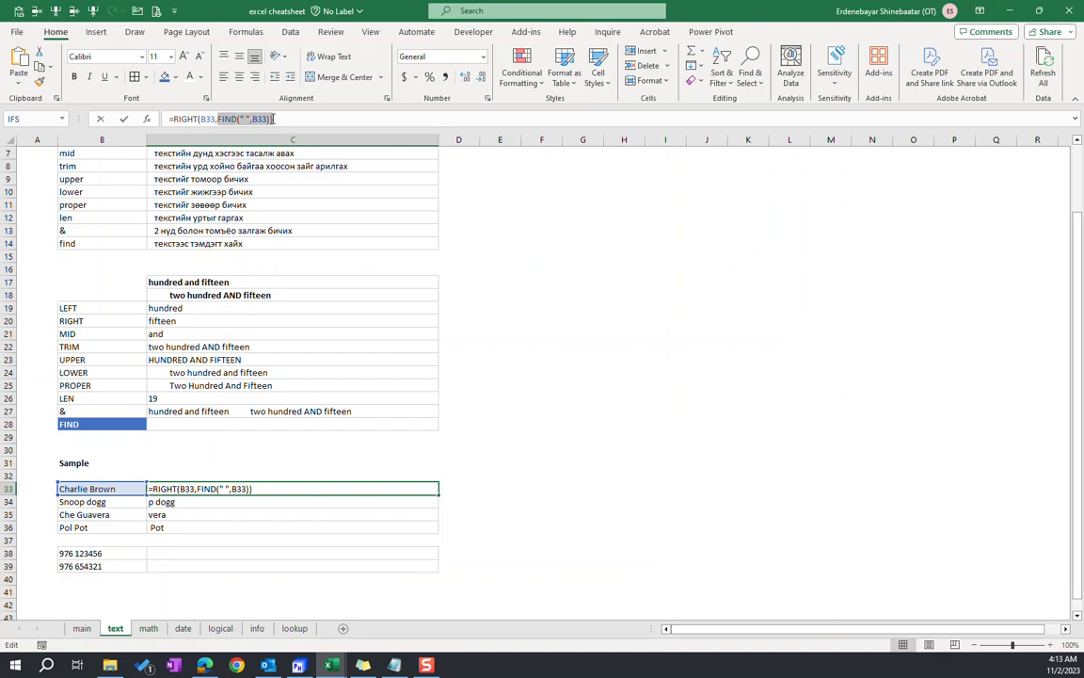
click(287, 119)
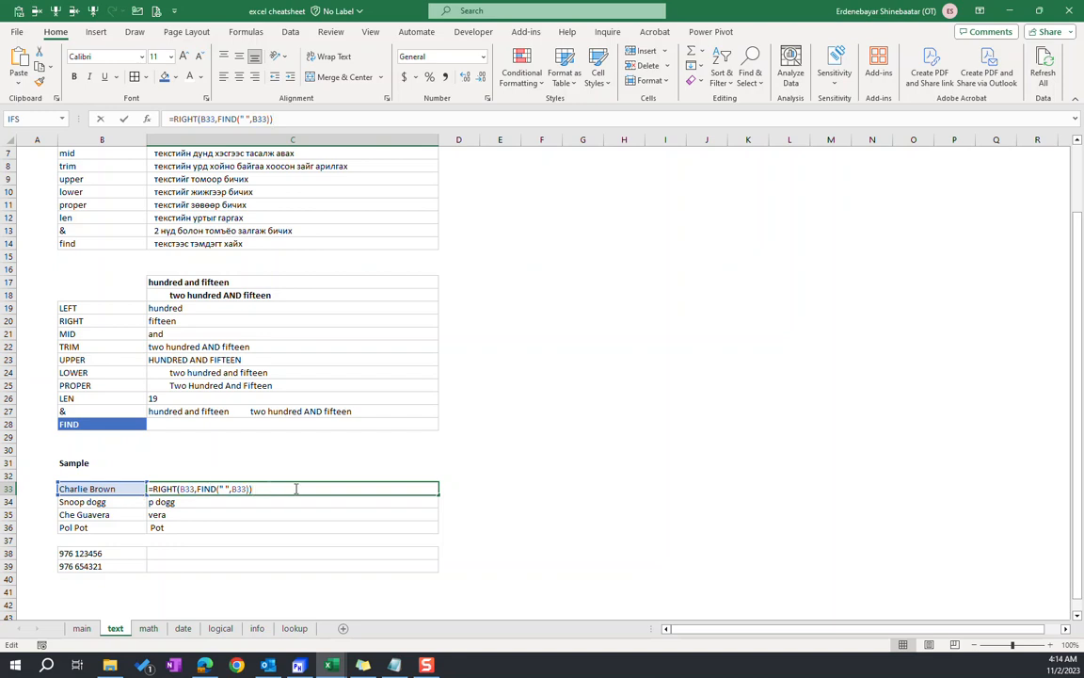
click(220, 512)
drag(209, 489, 201, 540)
click(244, 488)
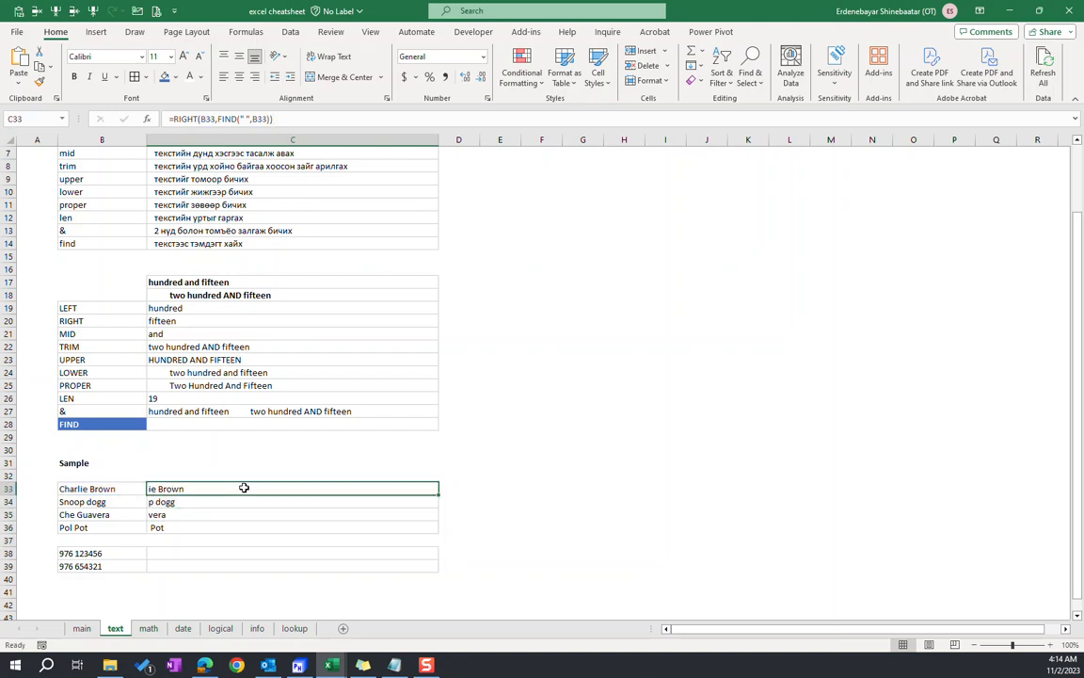
click(456, 486)
double_click(111, 489)
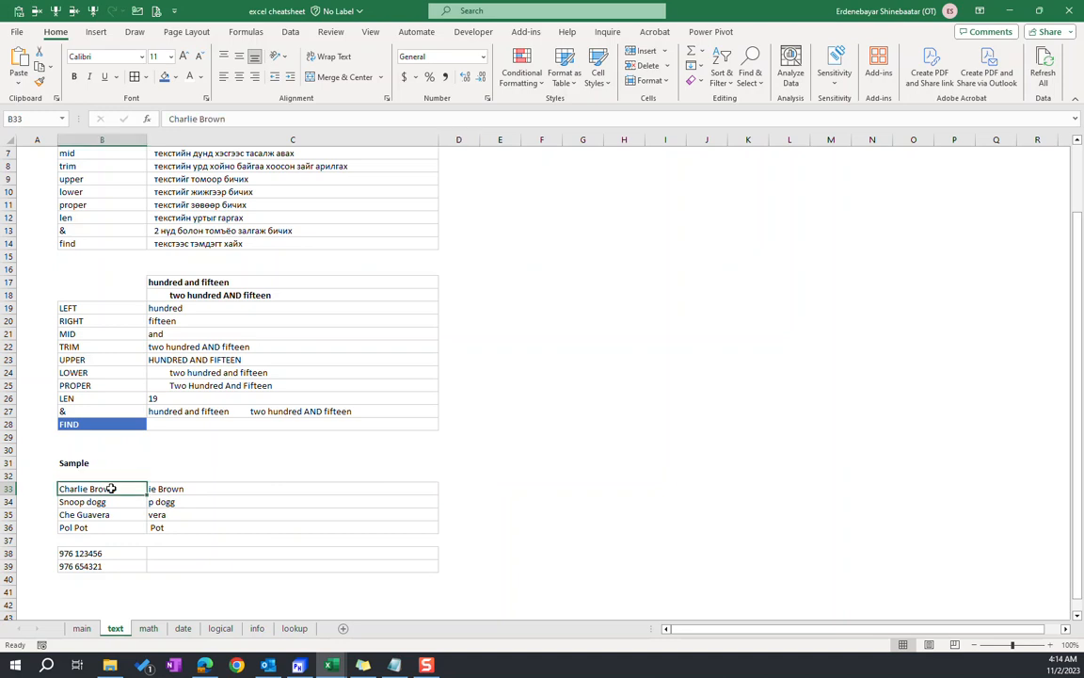
drag(117, 489, 13, 488)
drag(118, 488, 52, 489)
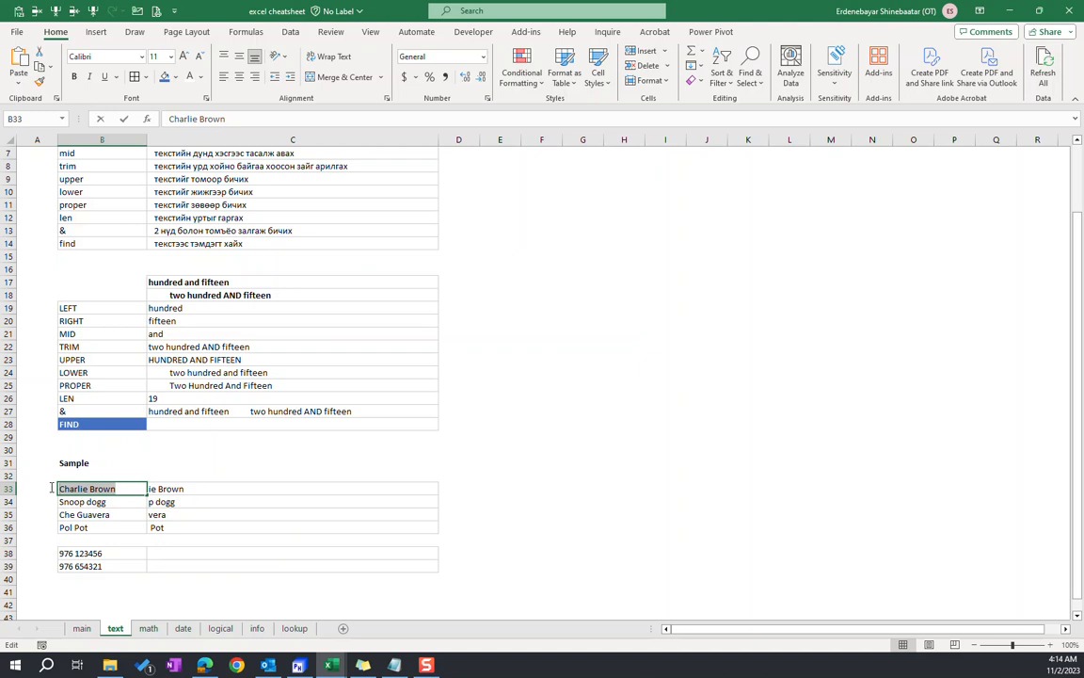
click(91, 488)
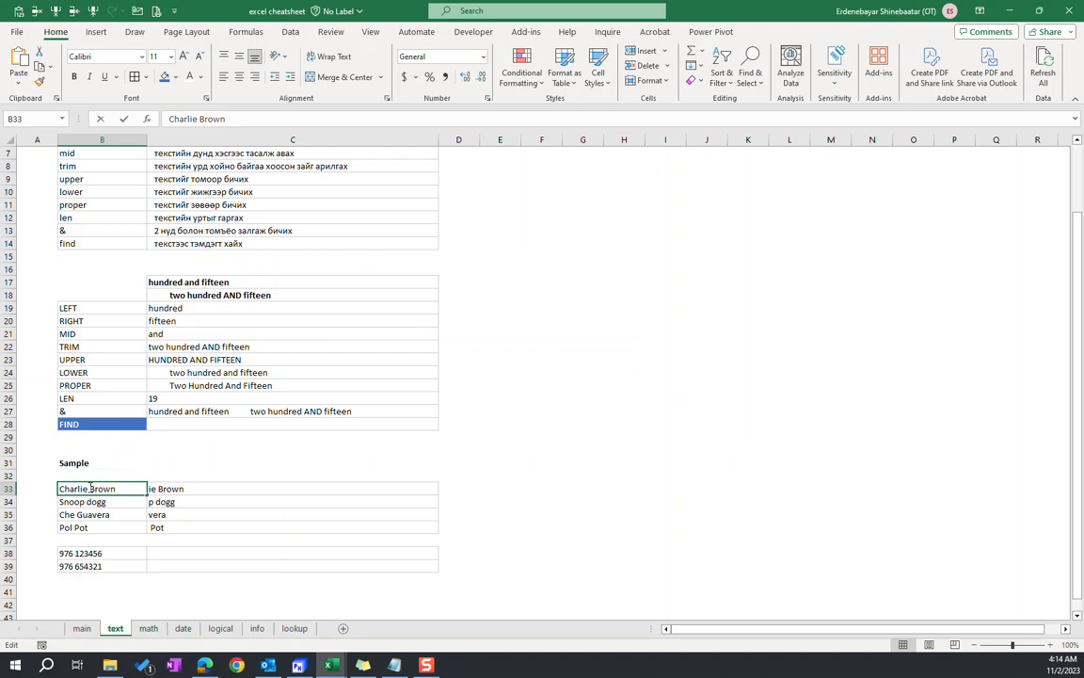
drag(85, 488, 36, 437)
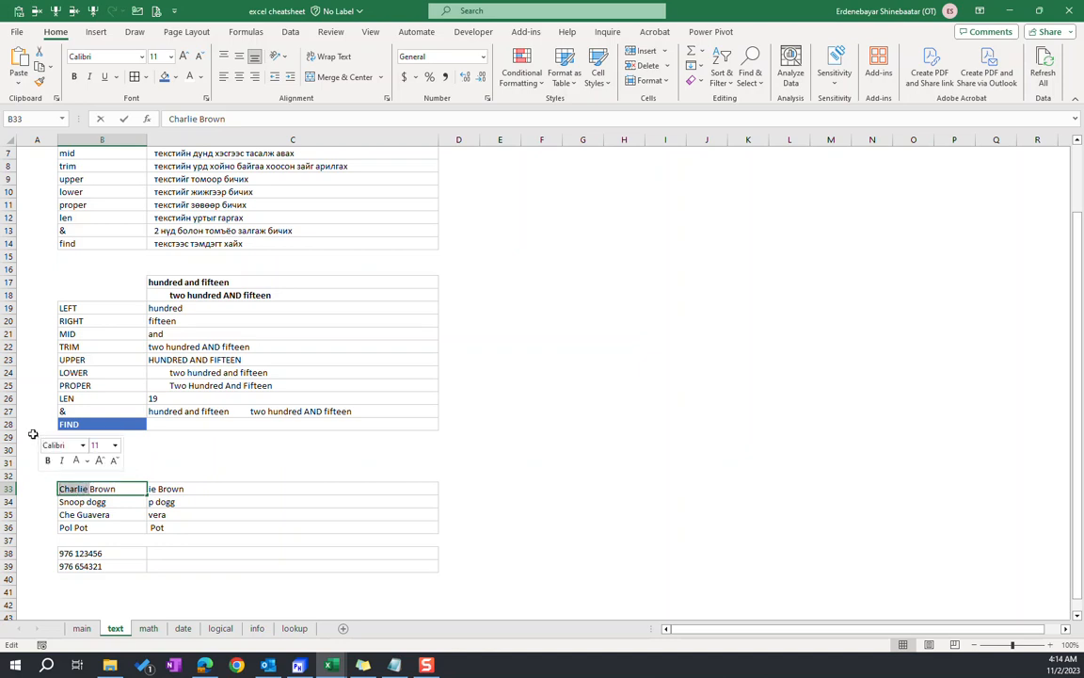
double_click(92, 485)
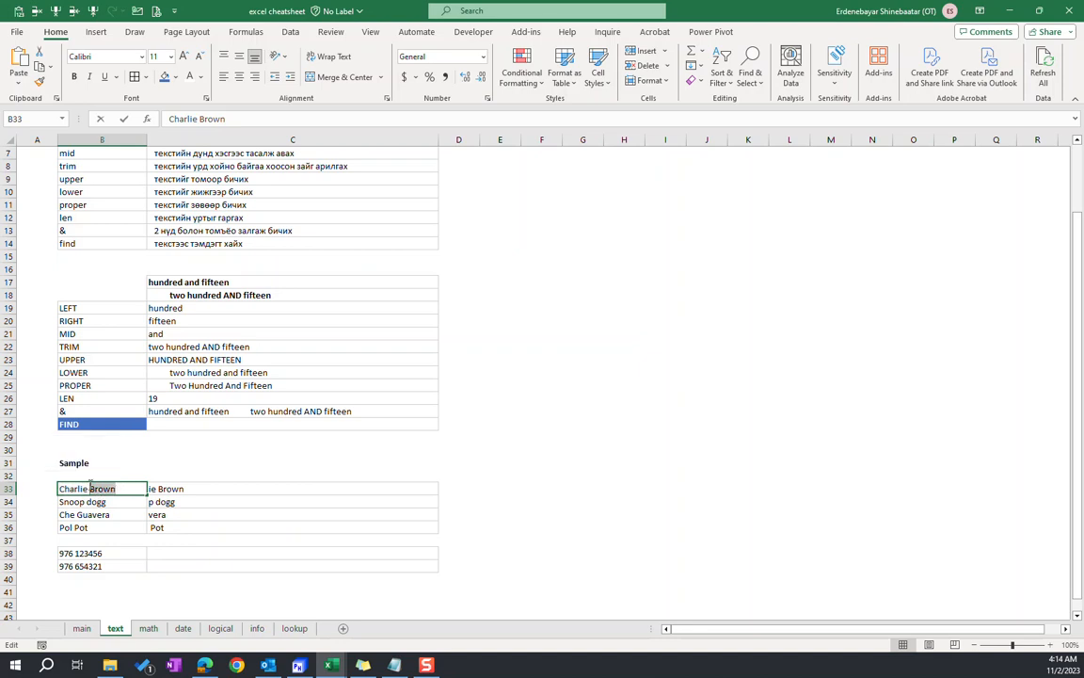
Clear the RIGHT formulas from C33:C36 beside the sample entries
click(188, 515)
drag(174, 488, 175, 528)
key(Delete)
key(BackSpace)
Count each sample entry's characters by entering =LEN(B33) in C33 and filling it down to C36
text(=len()
click(103, 488)
text())
key(Return)
drag(168, 490, 170, 526)
key(ctrl+d)
click(184, 492)
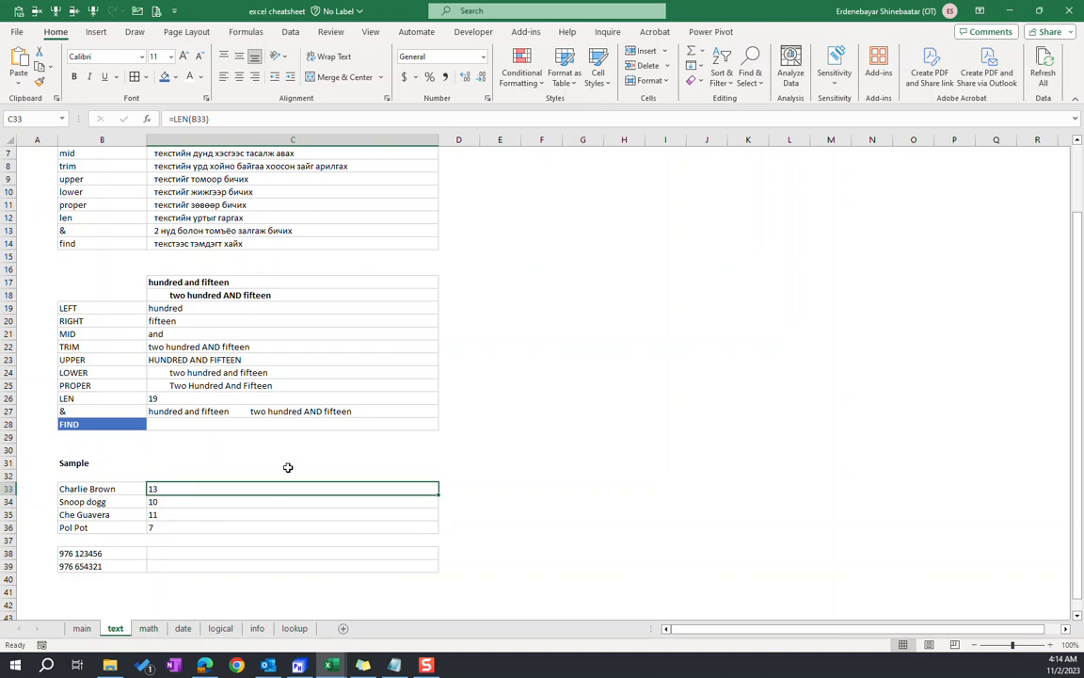
click(164, 502)
click(163, 515)
click(162, 527)
click(168, 488)
Locate the space in each sample entry by entering =FIND(" ",B33) in D33 and filling it down to D36
click(476, 487)
text(=)
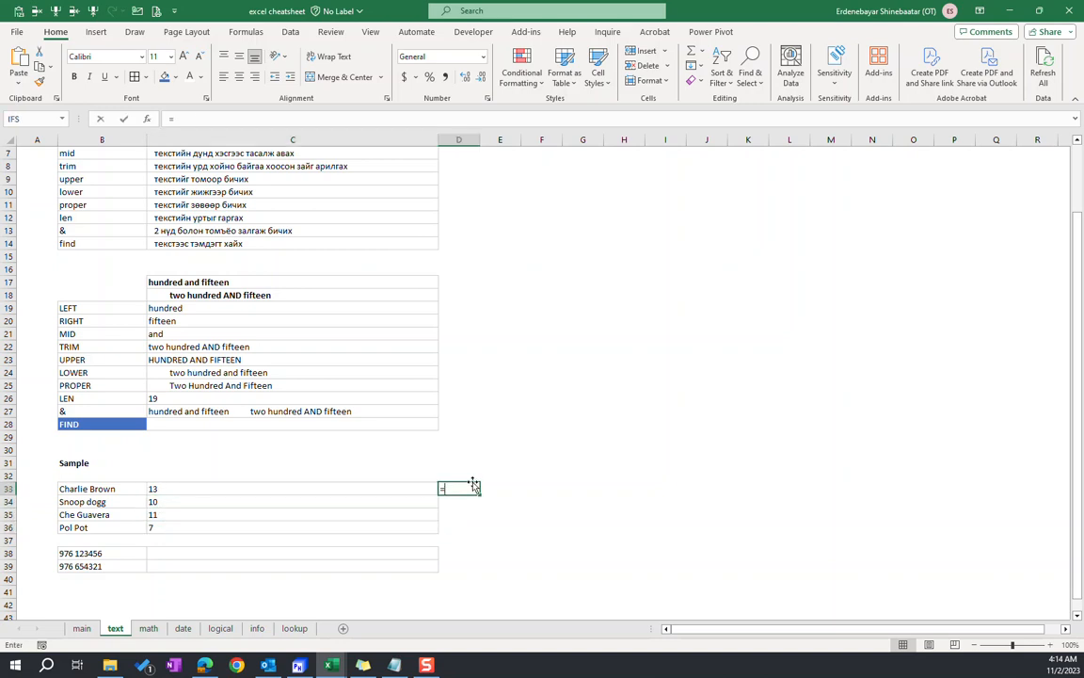
text(find()
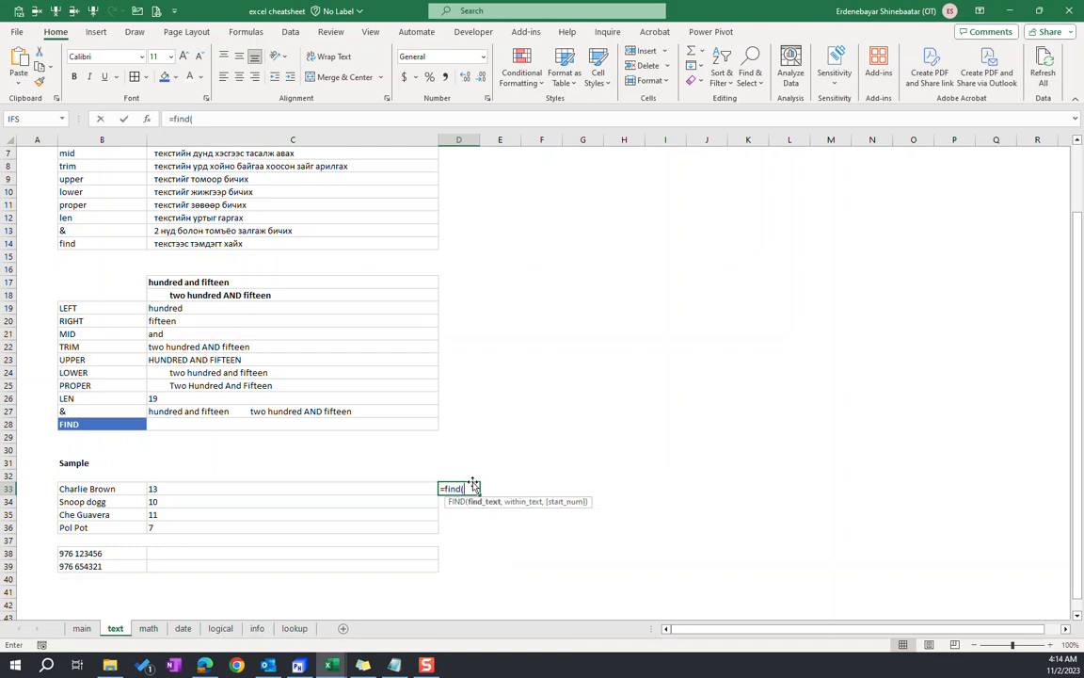
text(" ",)
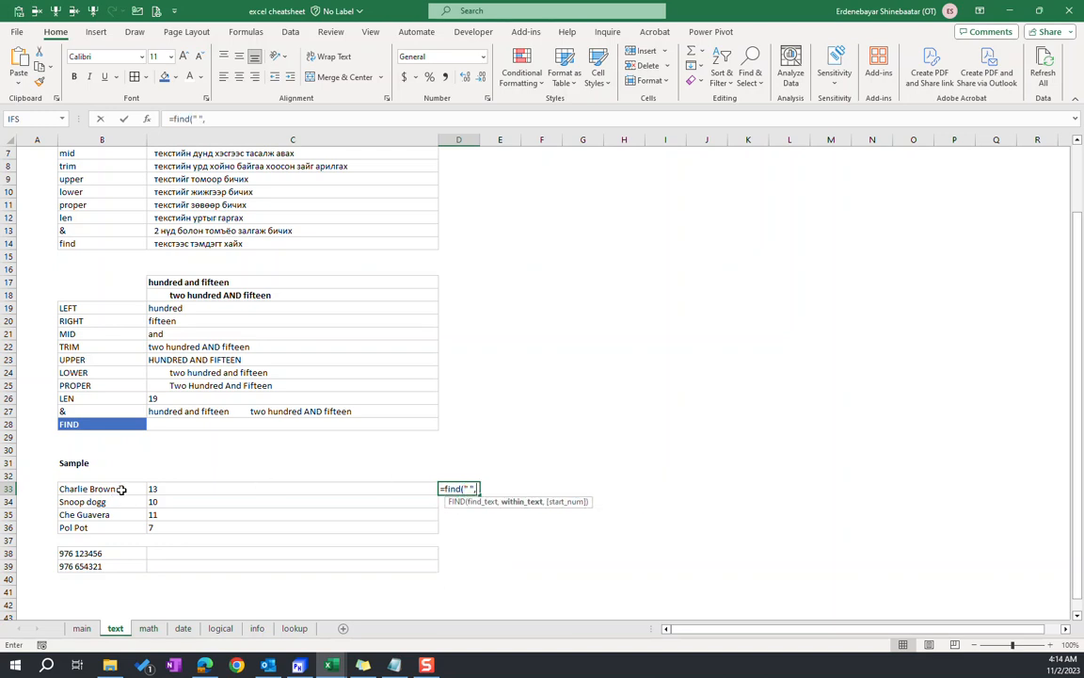
click(83, 488)
key(BackSpace)
text())
key(Return)
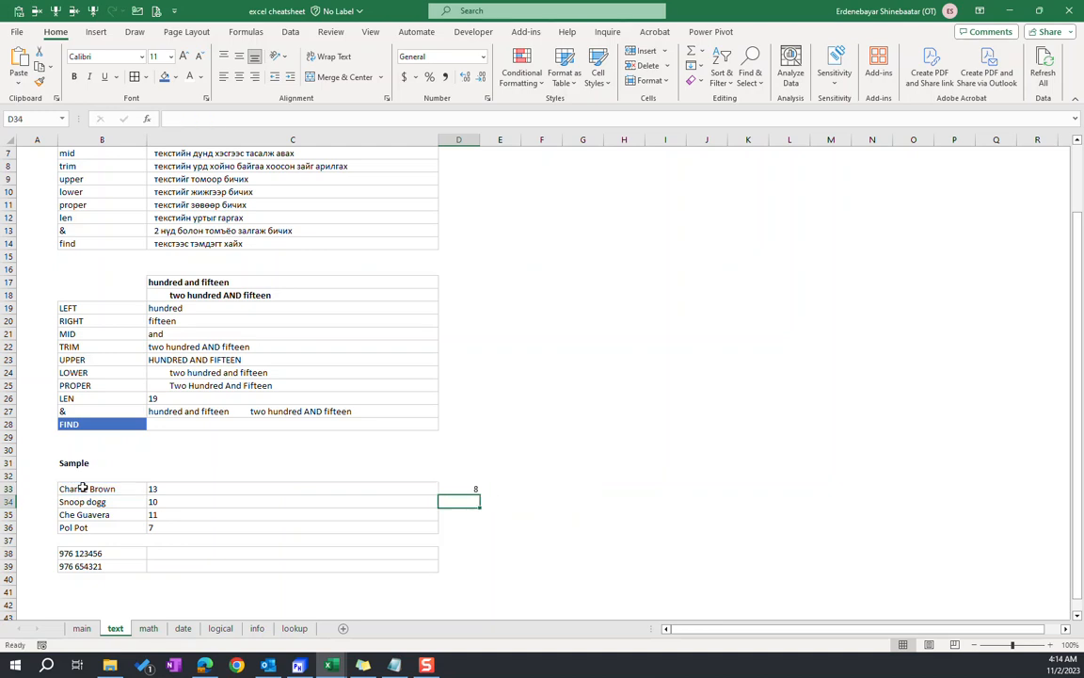
drag(451, 491, 448, 524)
key(ctrl+d)
click(451, 491)
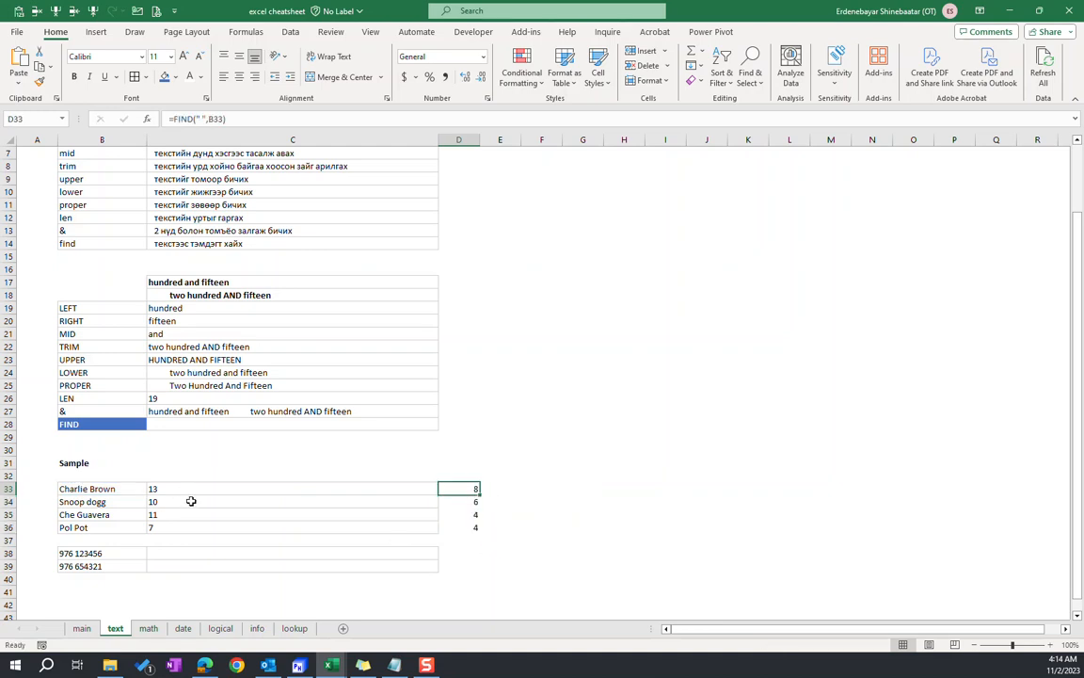
Compare the entries with their lengths and space positions, and clear the LEN and FIND formulas from C33:D36
click(121, 489)
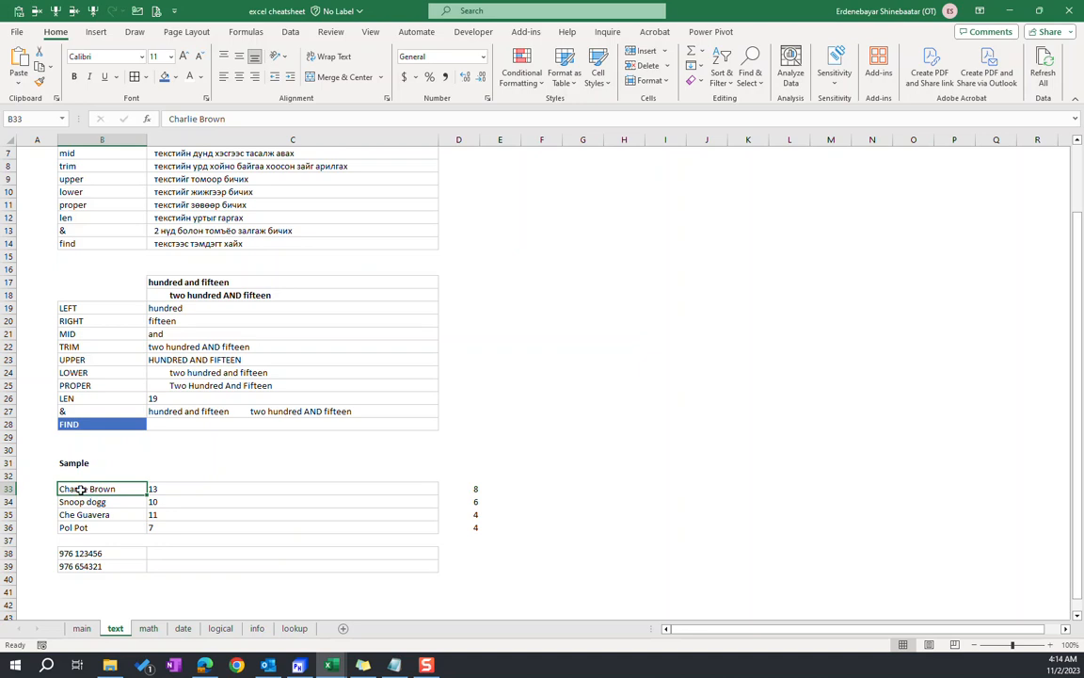
click(157, 488)
drag(119, 489, 113, 521)
click(173, 489)
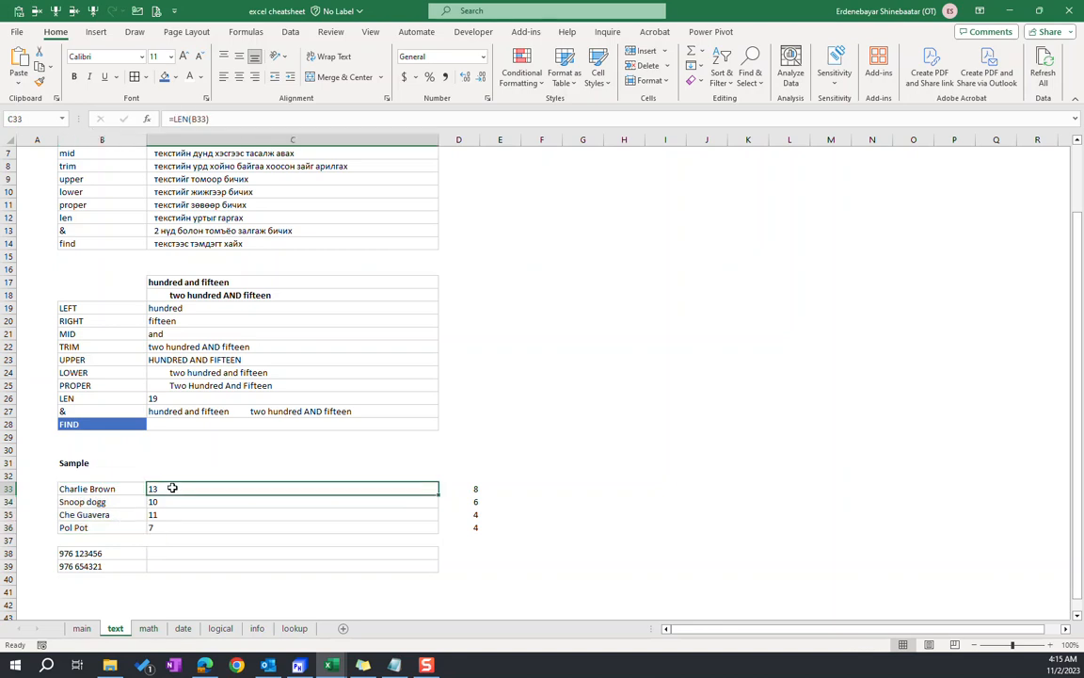
click(513, 488)
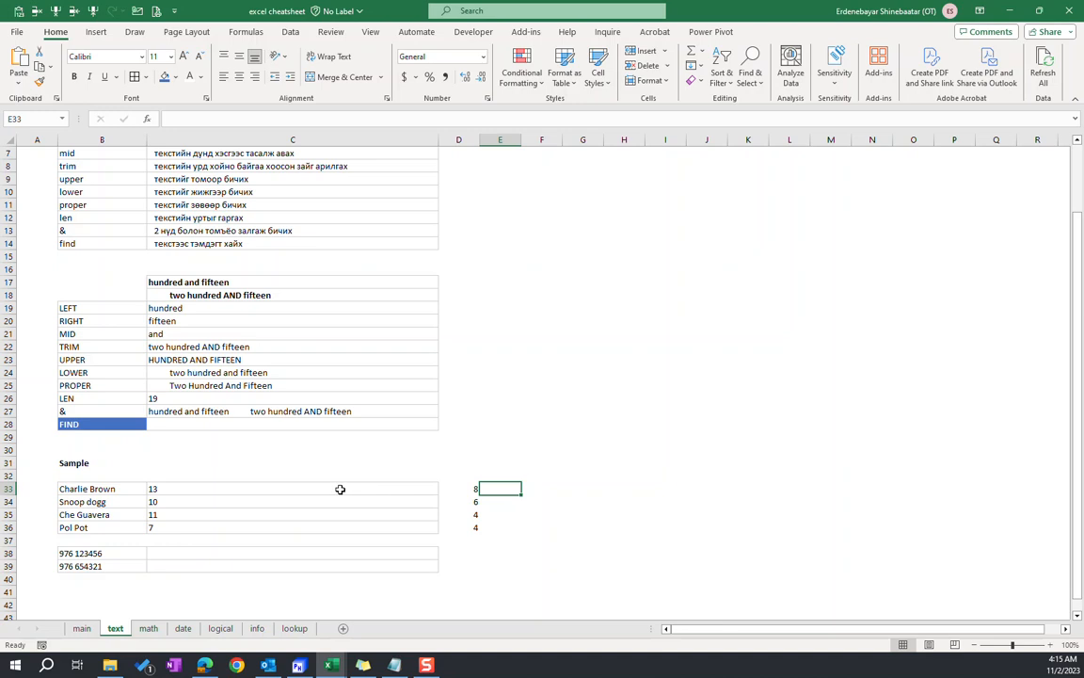
drag(339, 489, 482, 522)
key(Delete)
Enter =RIGHT(B33,LEN(B33)-FIND(" ",B33)) in C33 to extract the last name from the first sample entry
click(236, 490)
text(=right()
click(80, 489)
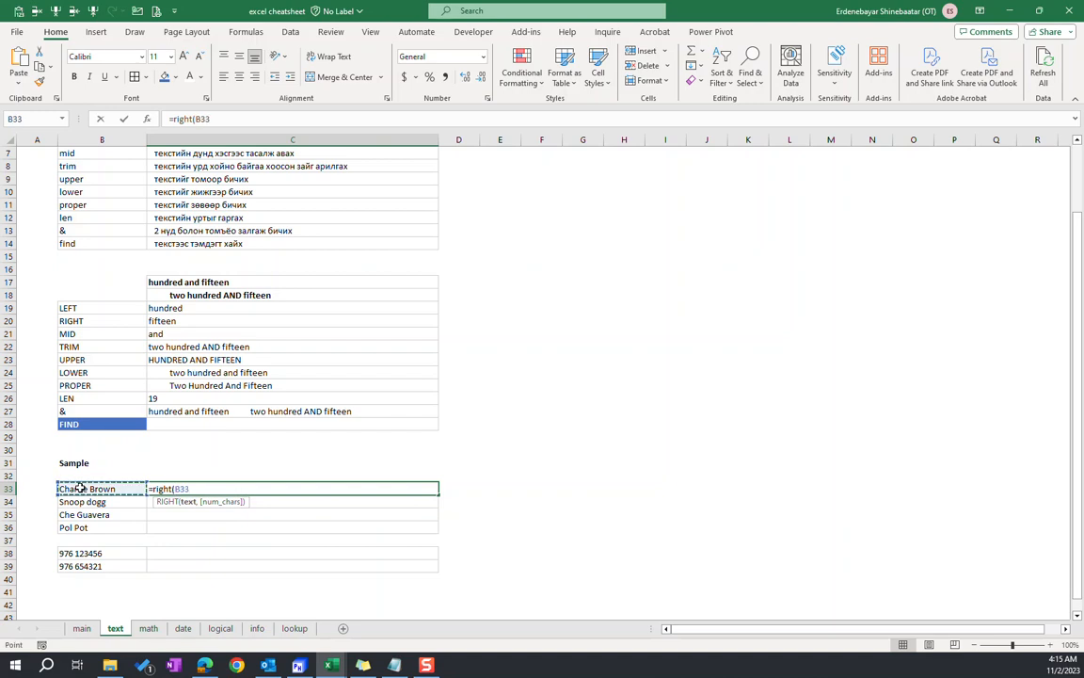
text(,)
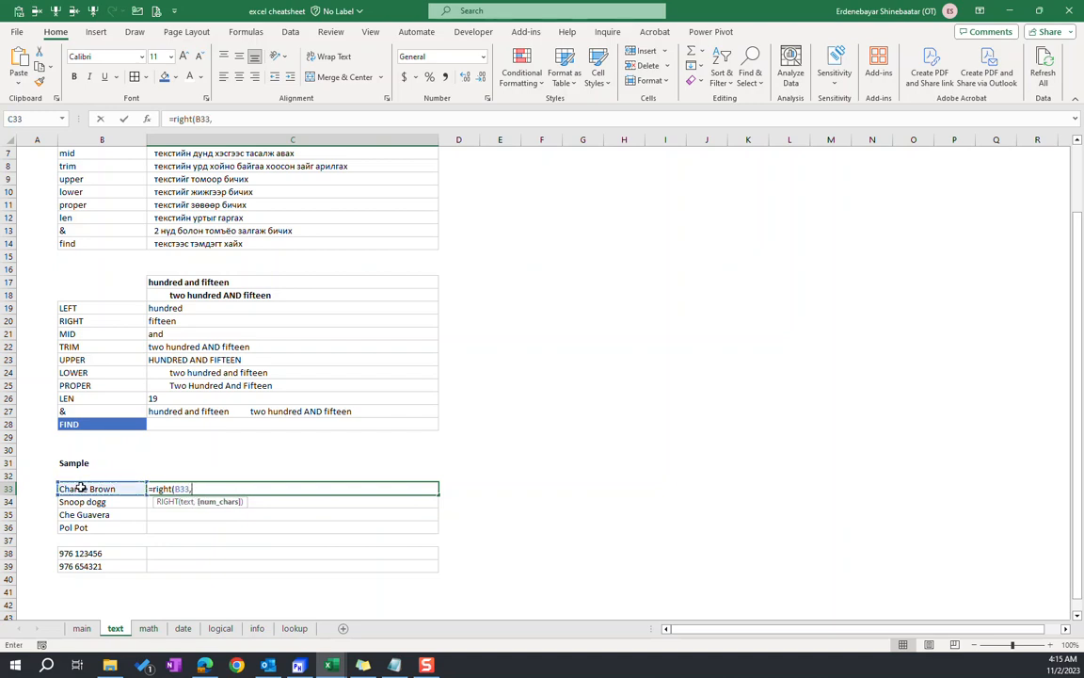
text(len()
click(80, 487)
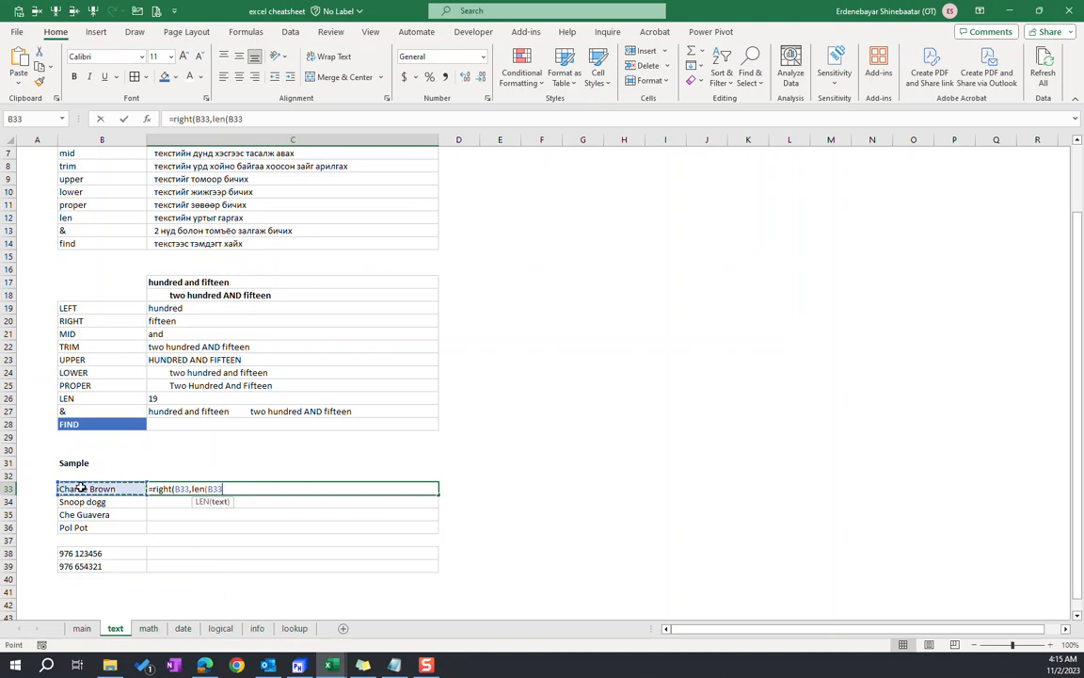
text())
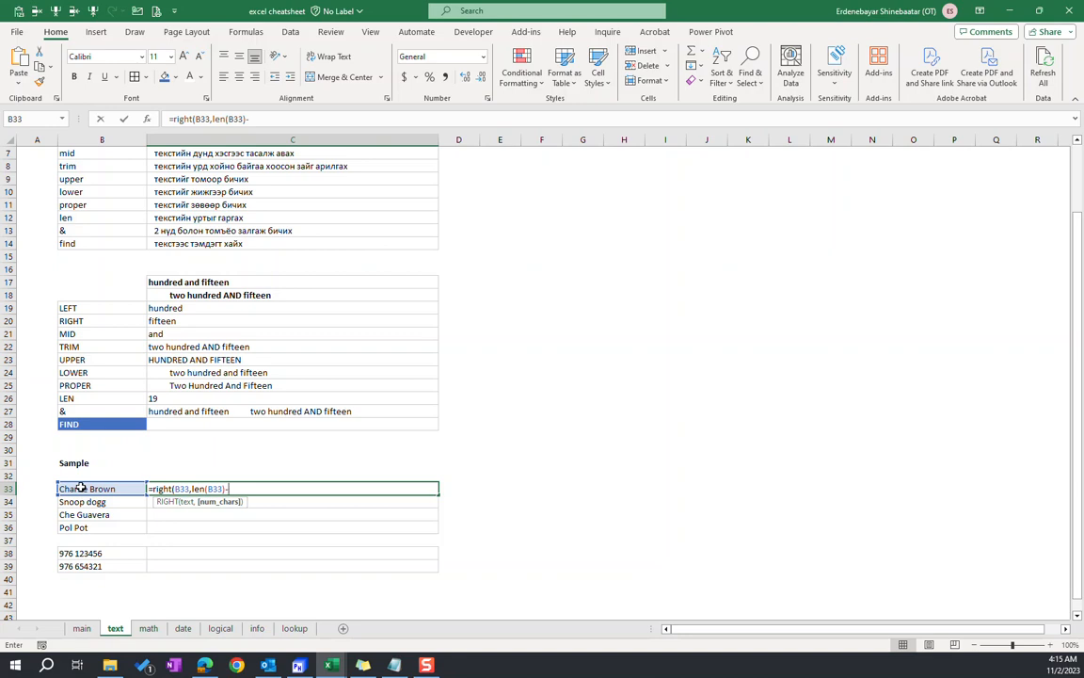
text(-find(" ",)
click(81, 488)
text()))
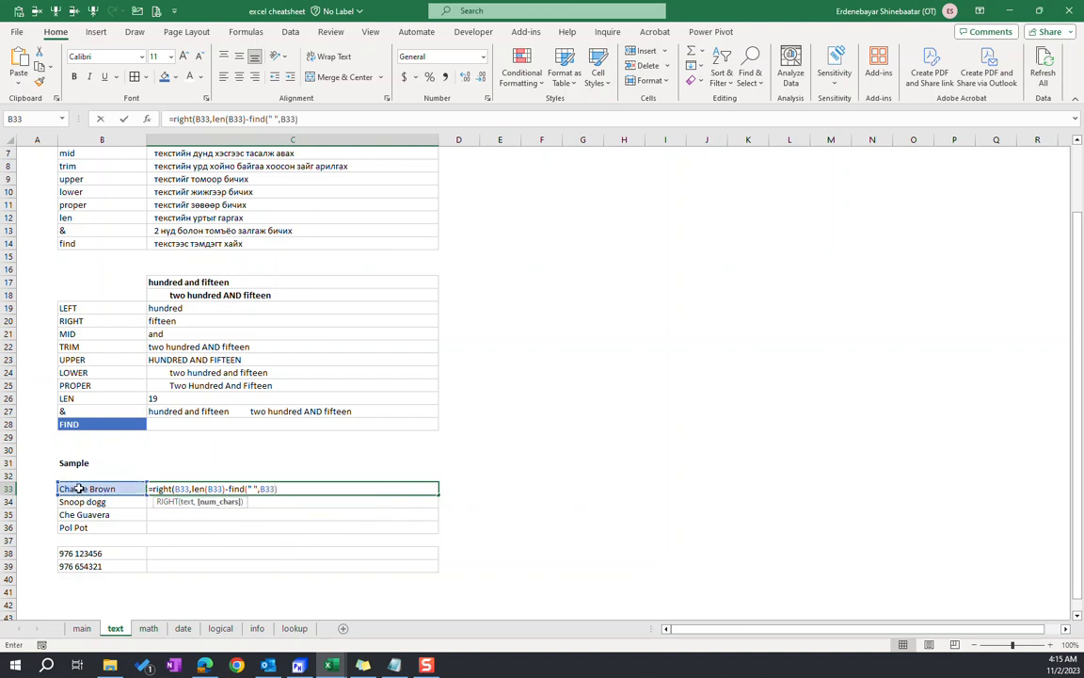
key(Return)
key(Up)
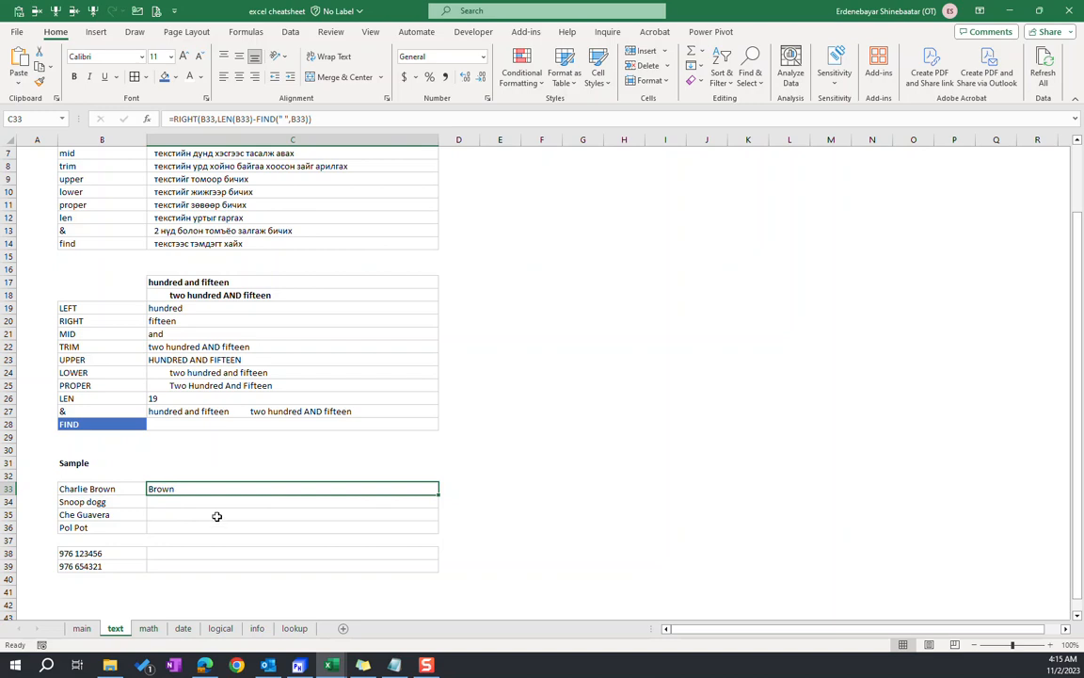
Fill the last-name formula from C33 down to C36 and review its arguments in C33
shift+click(182, 525)
key(ctrl+d)
click(176, 490)
click(356, 119)
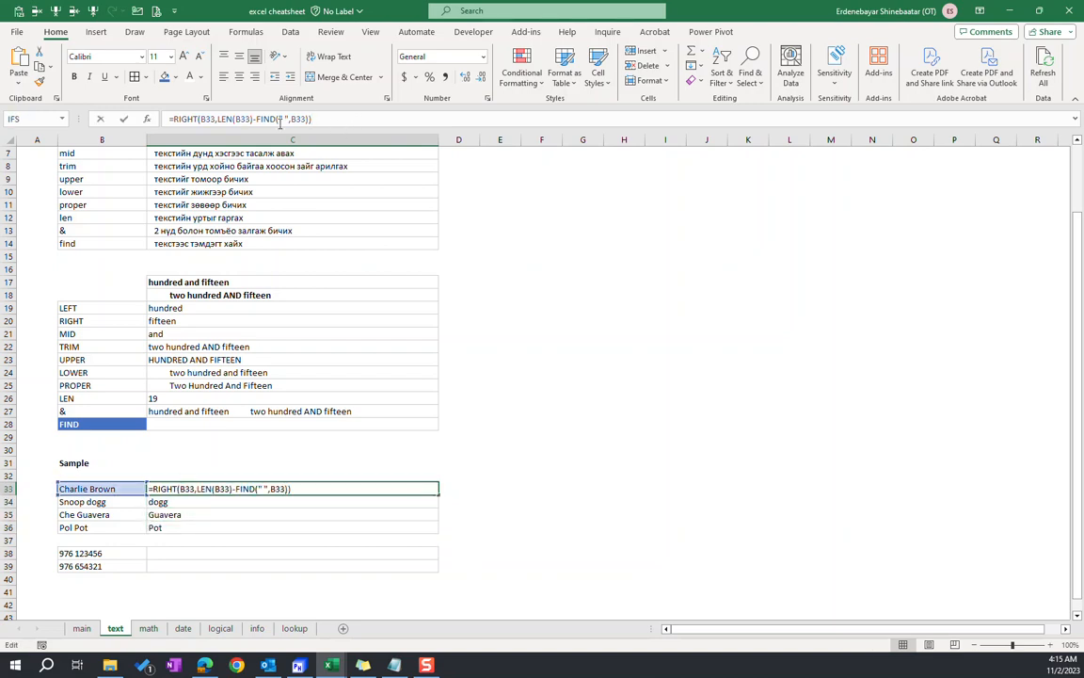
drag(200, 118, 171, 118)
click(219, 118)
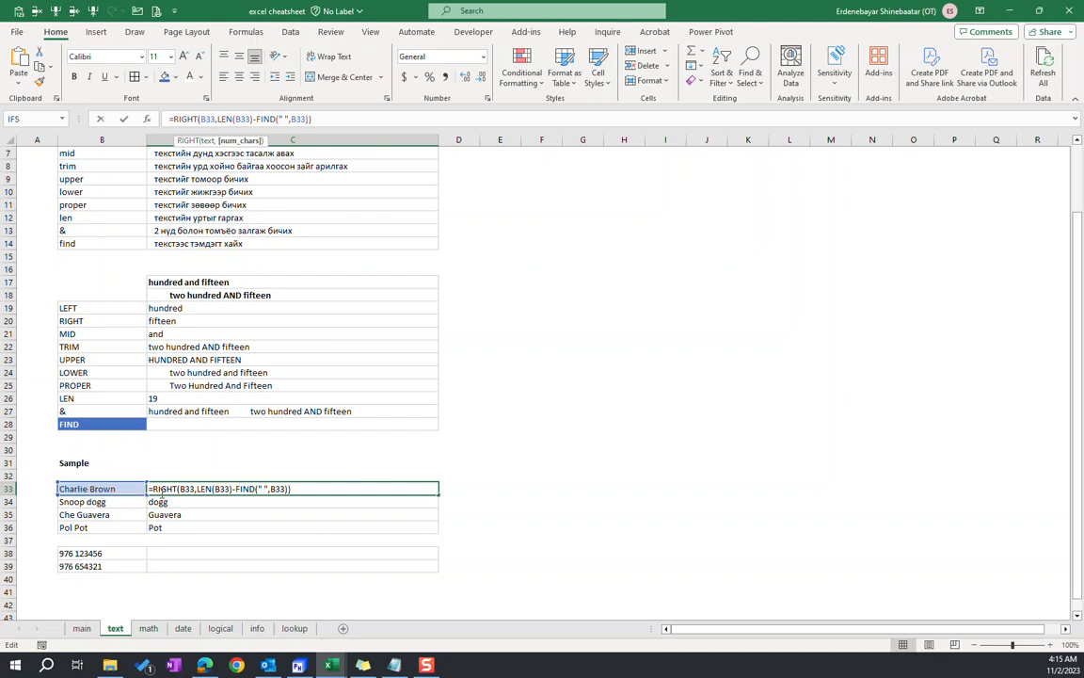
click(336, 119)
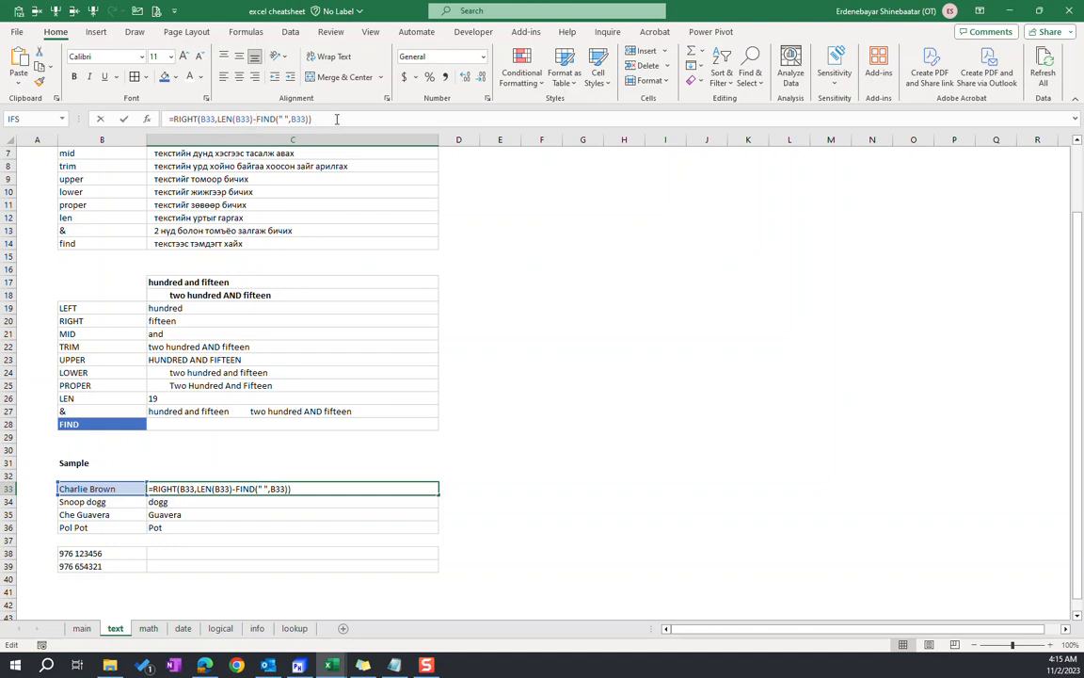
click(215, 529)
drag(201, 489, 192, 526)
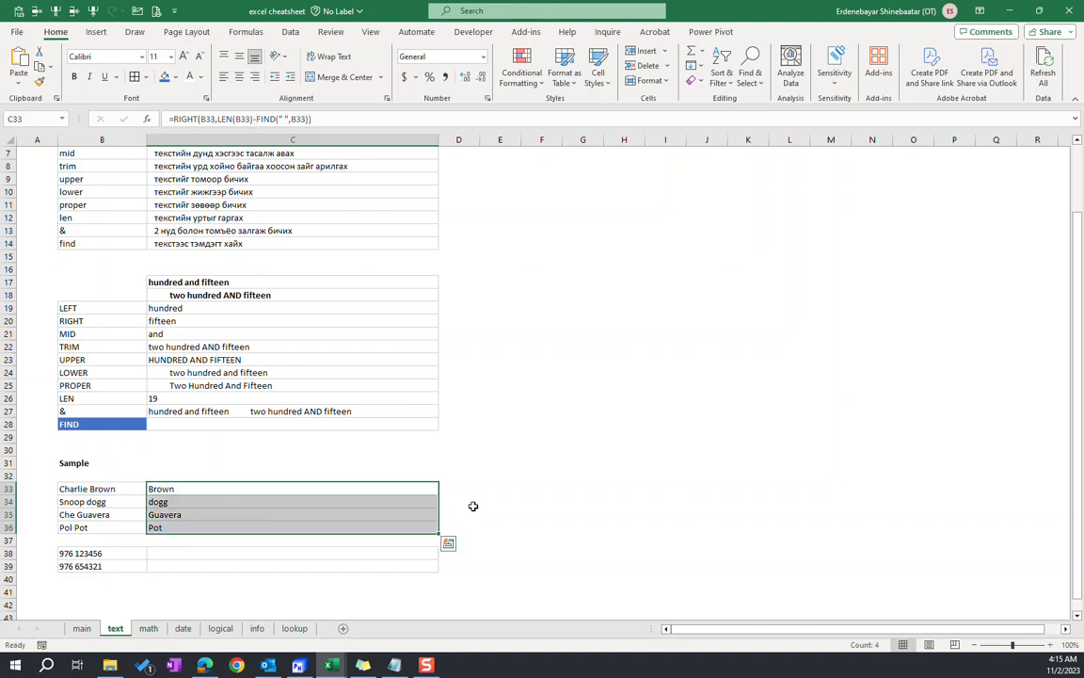
Clear the last-name formulas from C33:C36, leaving the cells beside the sample entries empty
click(220, 500)
click(204, 490)
shift+click(218, 527)
key(ctrl+c)
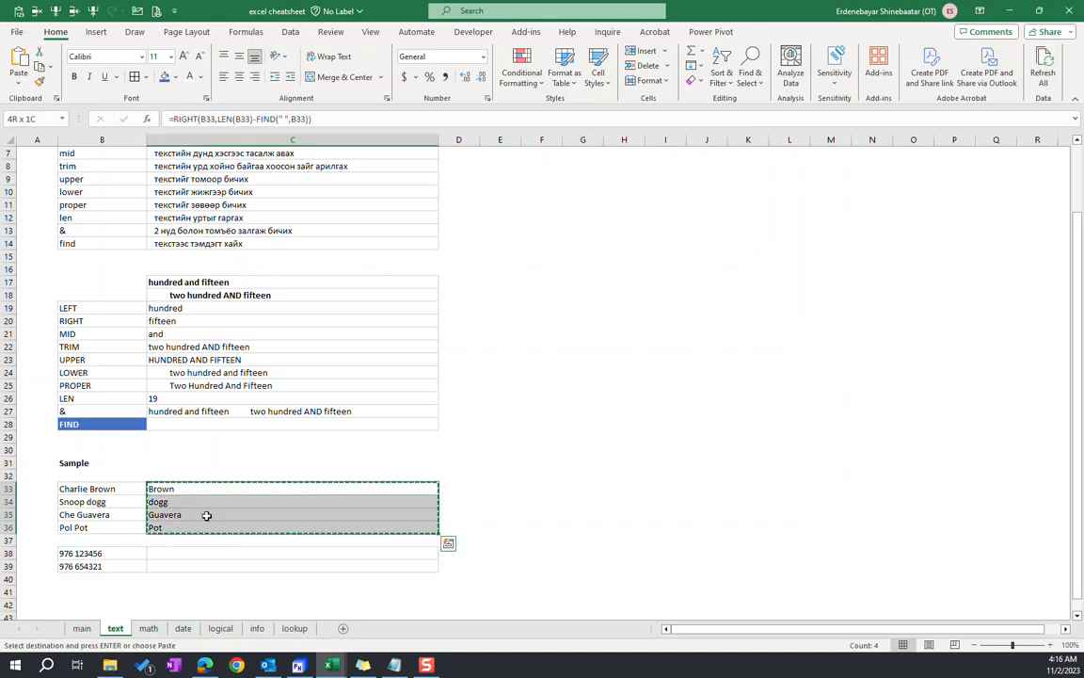
key(Delete)
Start Text to Columns on B33:B36 with Delimited as the original data type and continue to the delimiter settings
click(94, 489)
shift+click(94, 527)
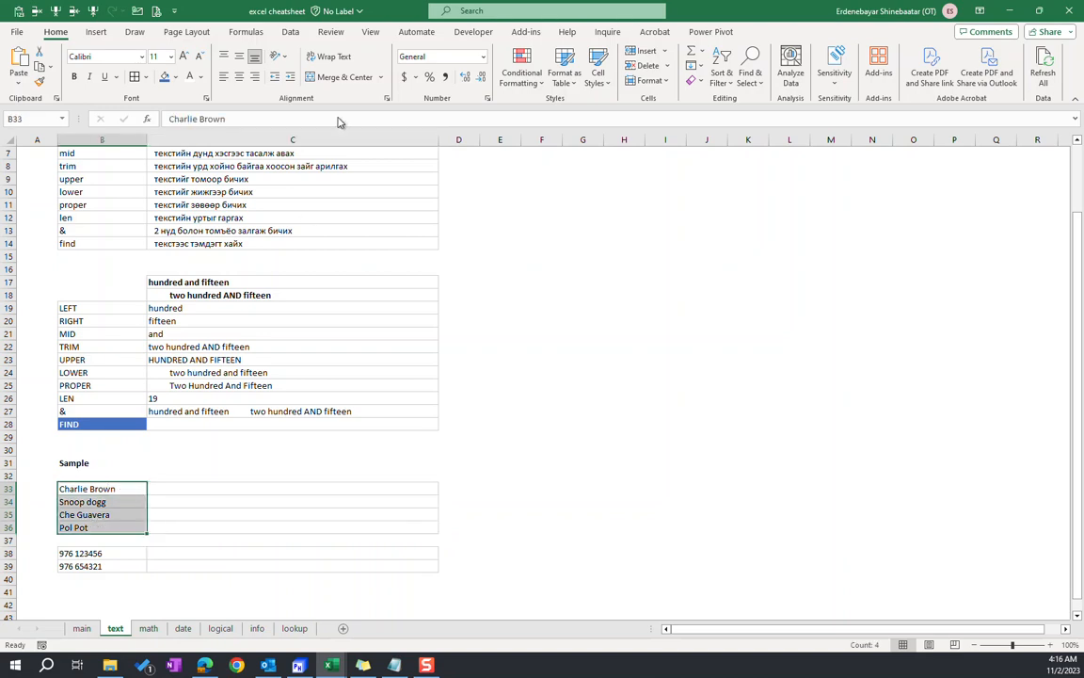
click(298, 36)
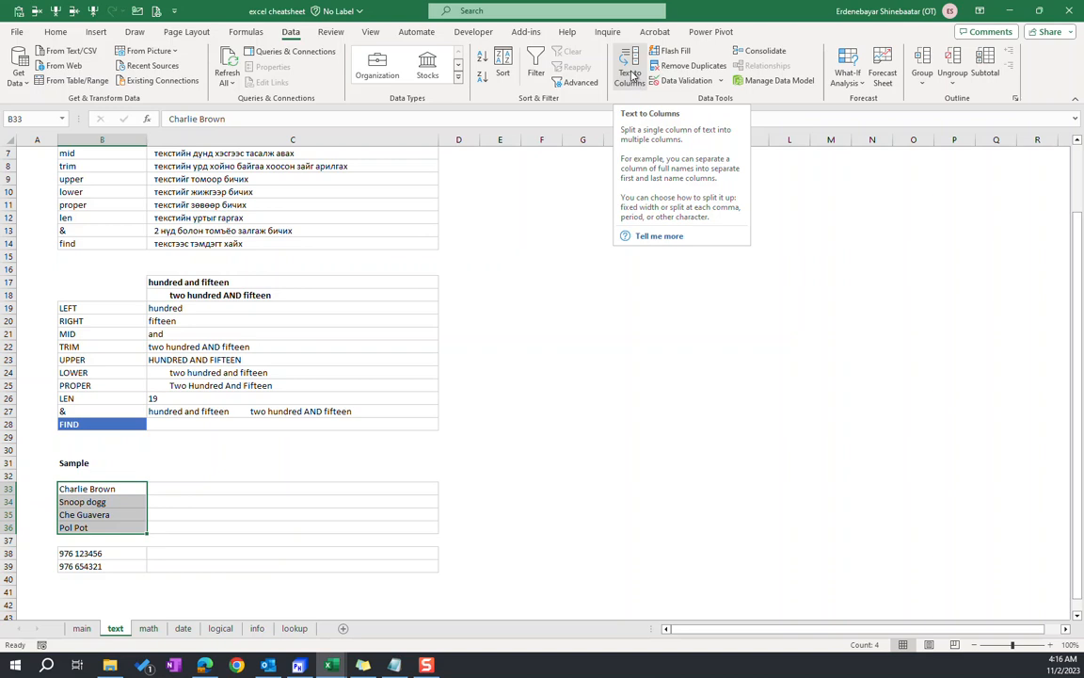
click(631, 71)
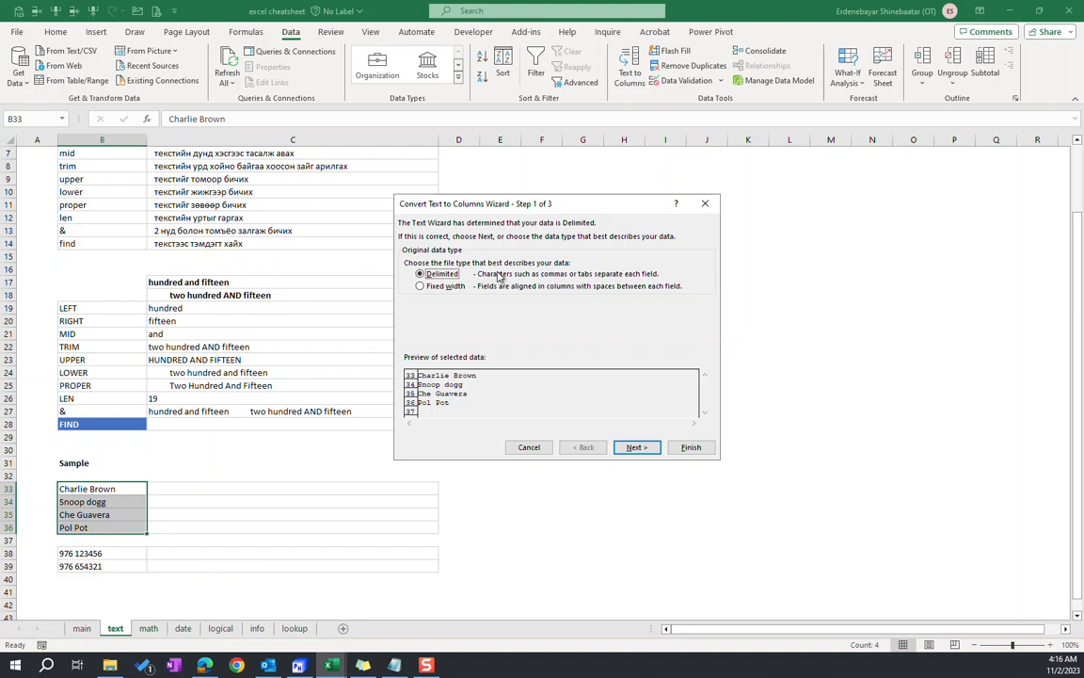
click(420, 285)
click(420, 273)
click(634, 449)
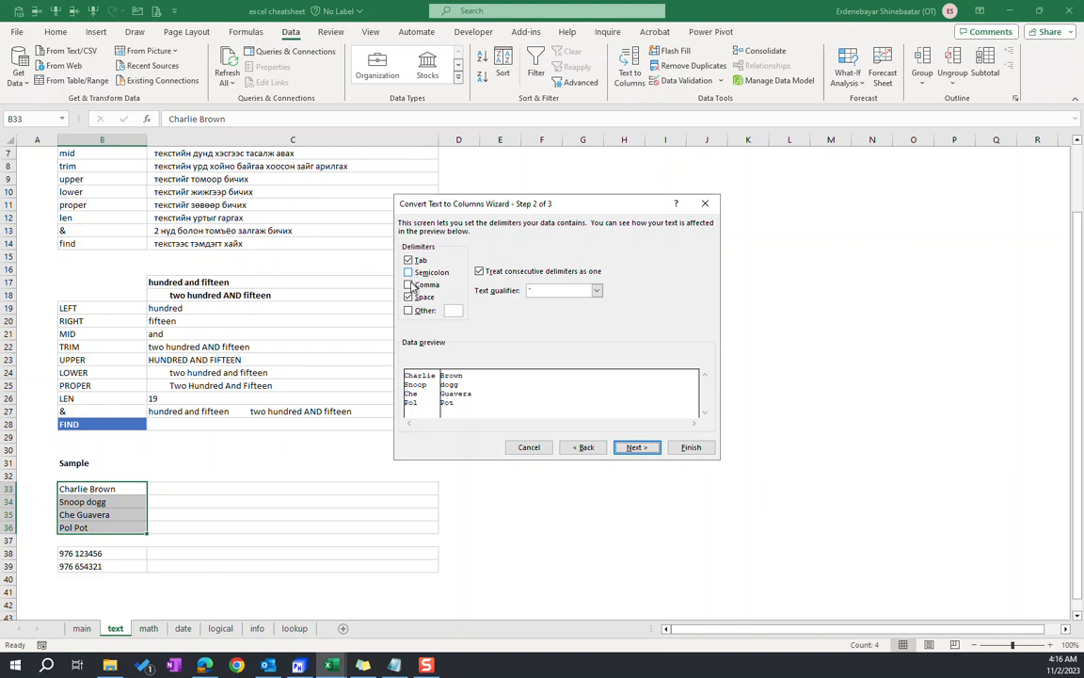
Use Tab and Space as the delimiters, leave Other off, and continue to the column data format settings
click(425, 310)
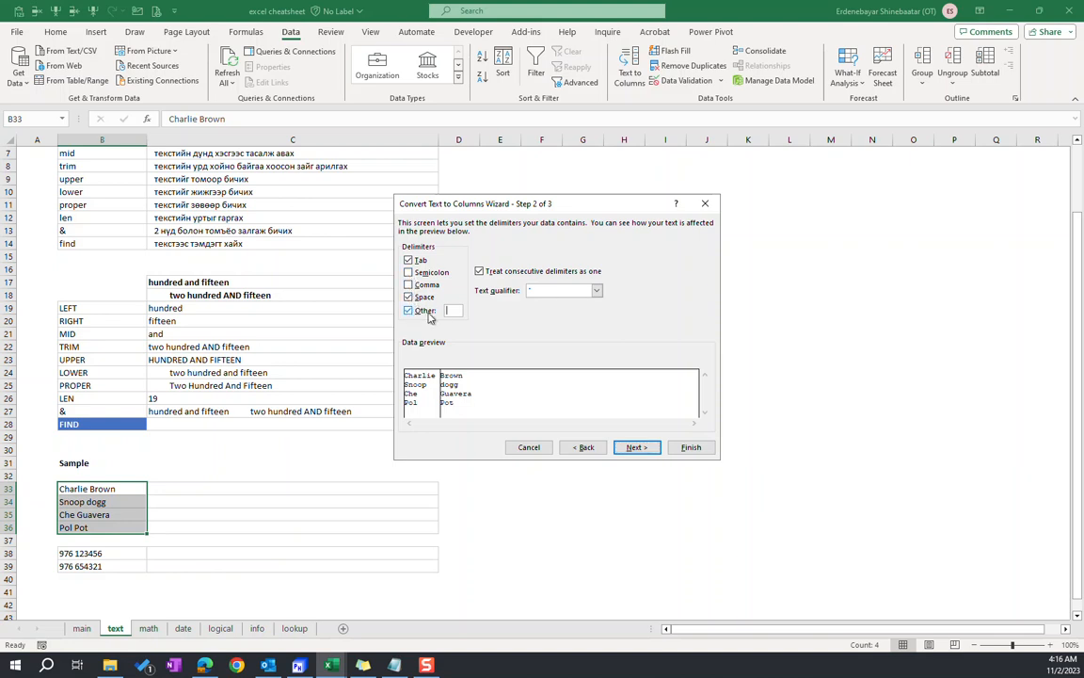
click(408, 311)
click(414, 296)
click(414, 296)
click(636, 447)
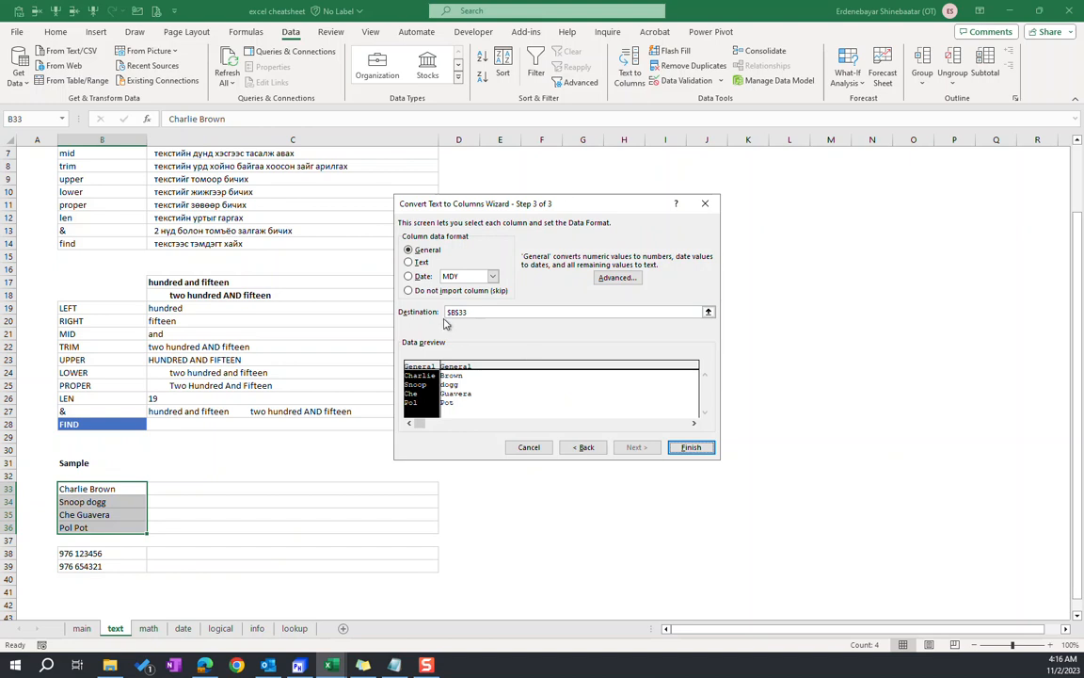
Set the Text to Columns destination to C33, finish the conversion, and review the separated names in C33:D36
click(482, 311)
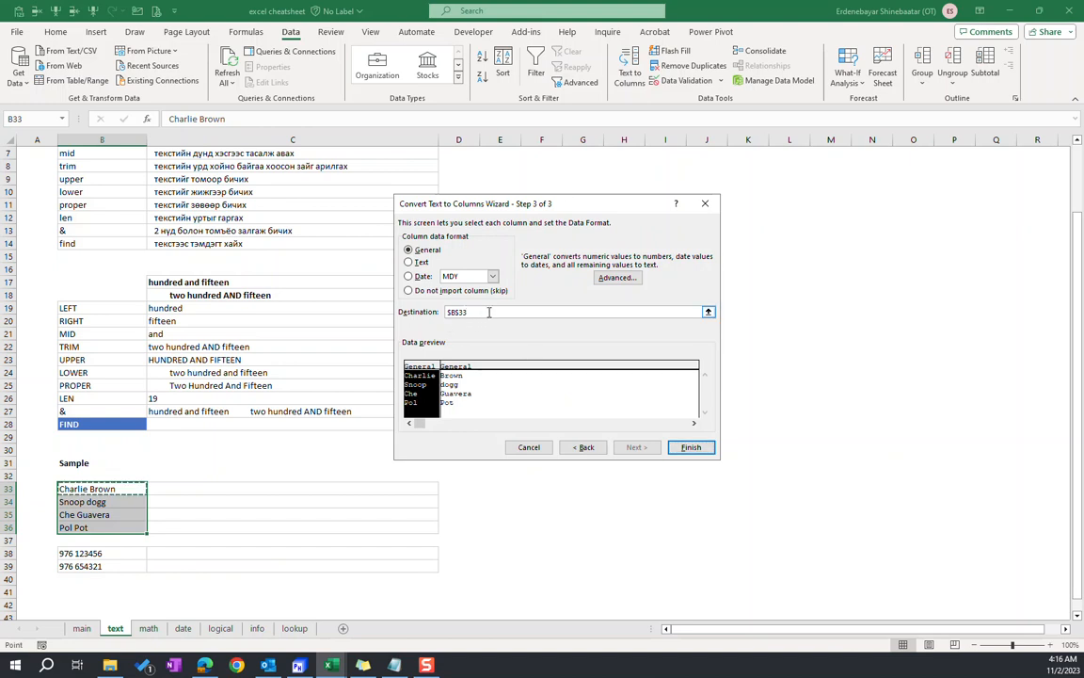
click(218, 484)
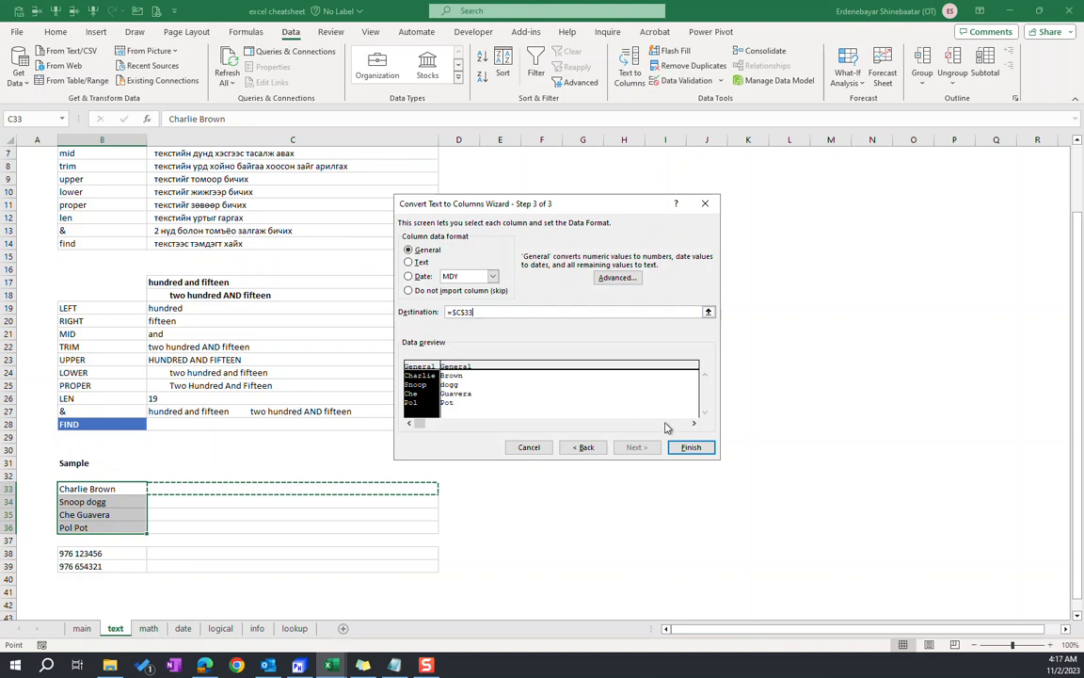
click(690, 447)
click(102, 490)
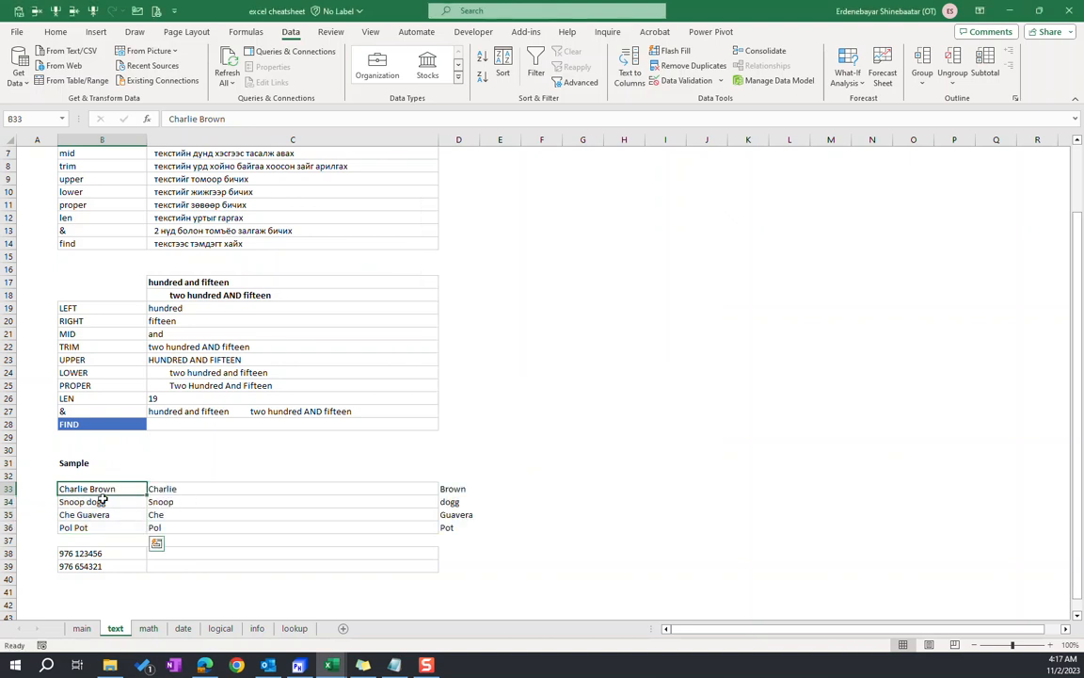
drag(174, 489, 457, 523)
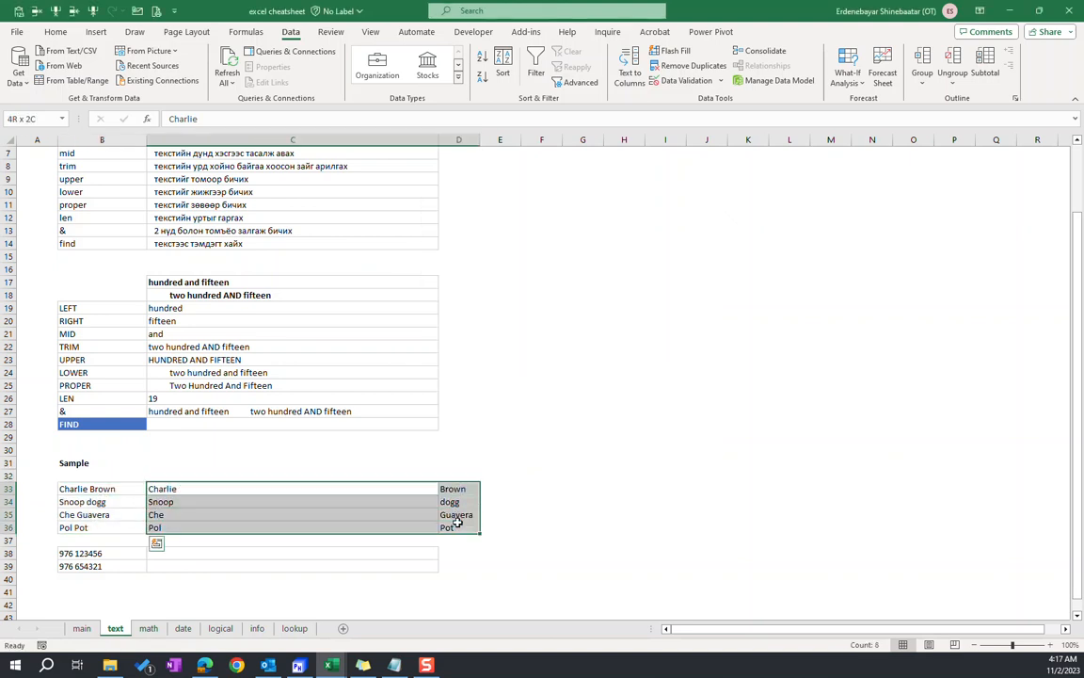
drag(102, 490, 99, 527)
click(175, 528)
drag(177, 488, 453, 525)
click(179, 553)
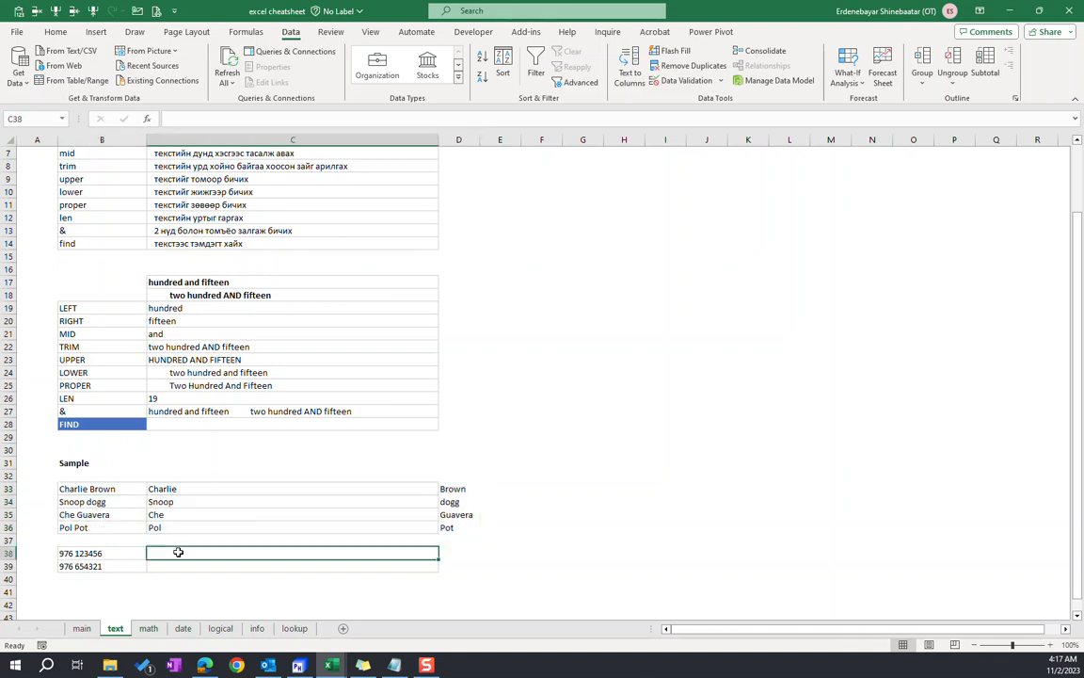
Split the number entries in B38:B39 with Text to Columns using Fixed width and the suggested break line
drag(97, 555, 94, 566)
click(629, 72)
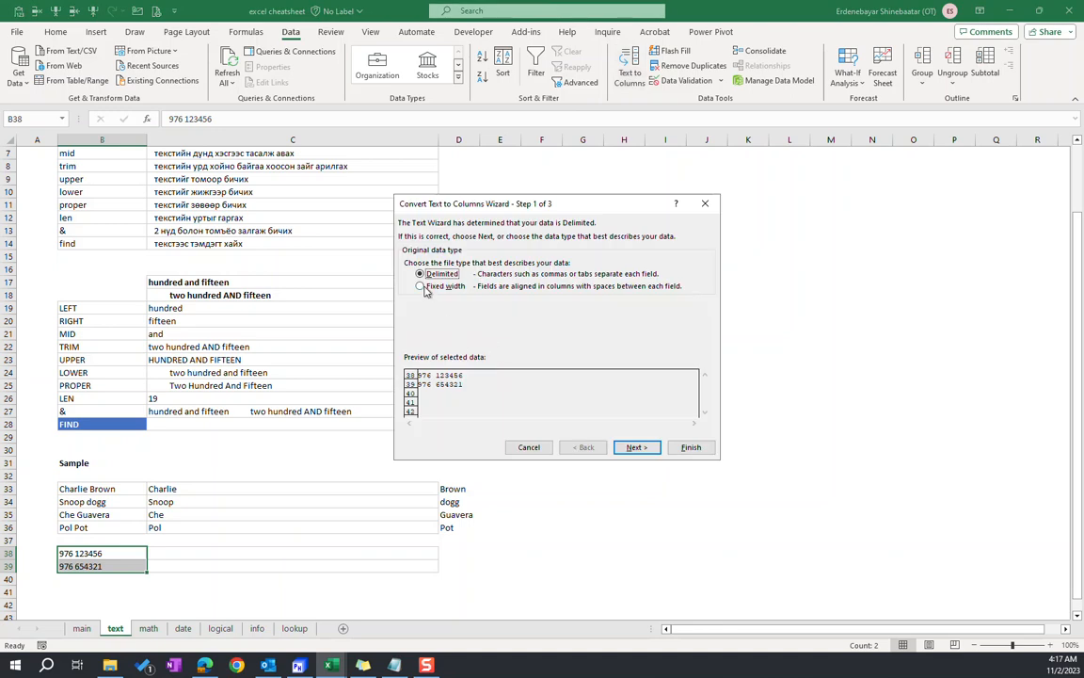
click(423, 287)
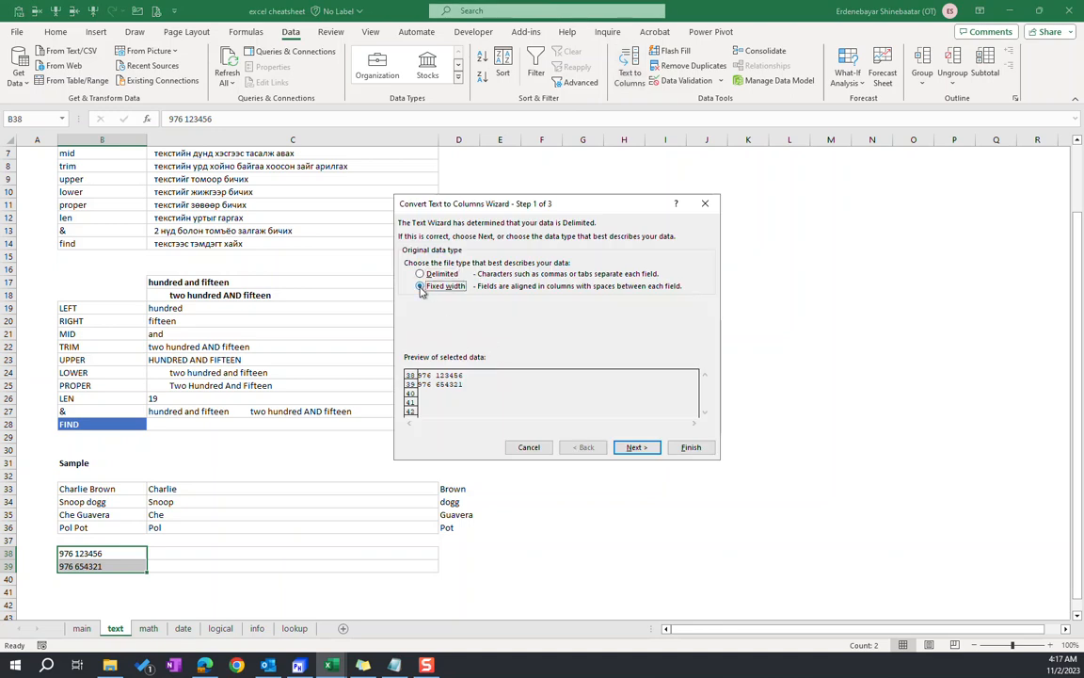
click(632, 448)
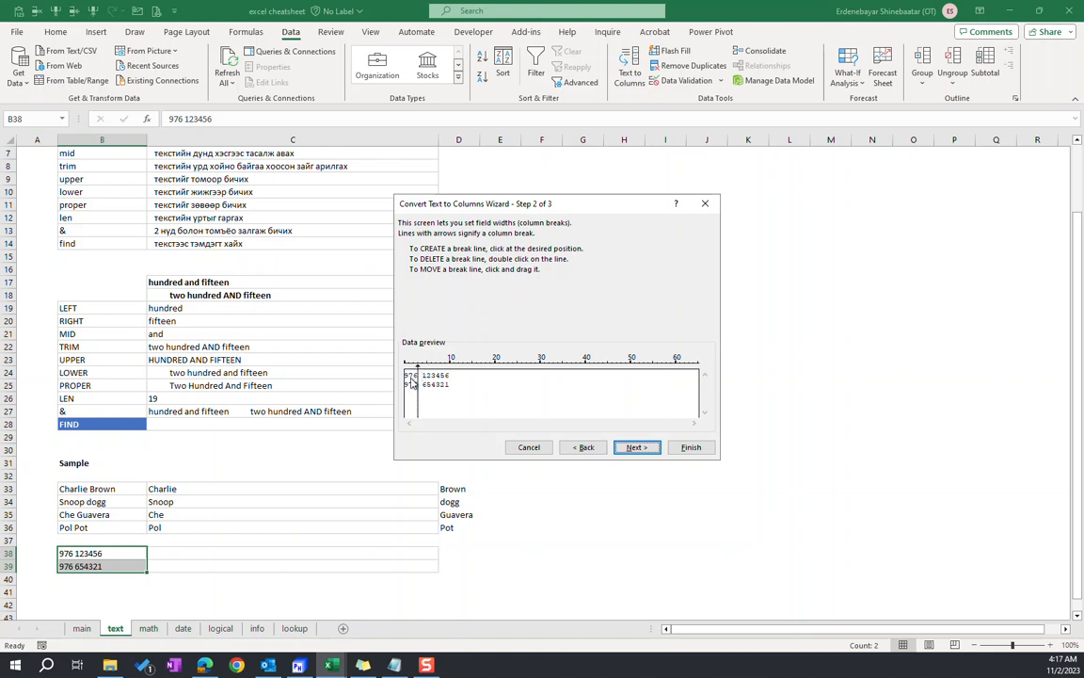
click(691, 447)
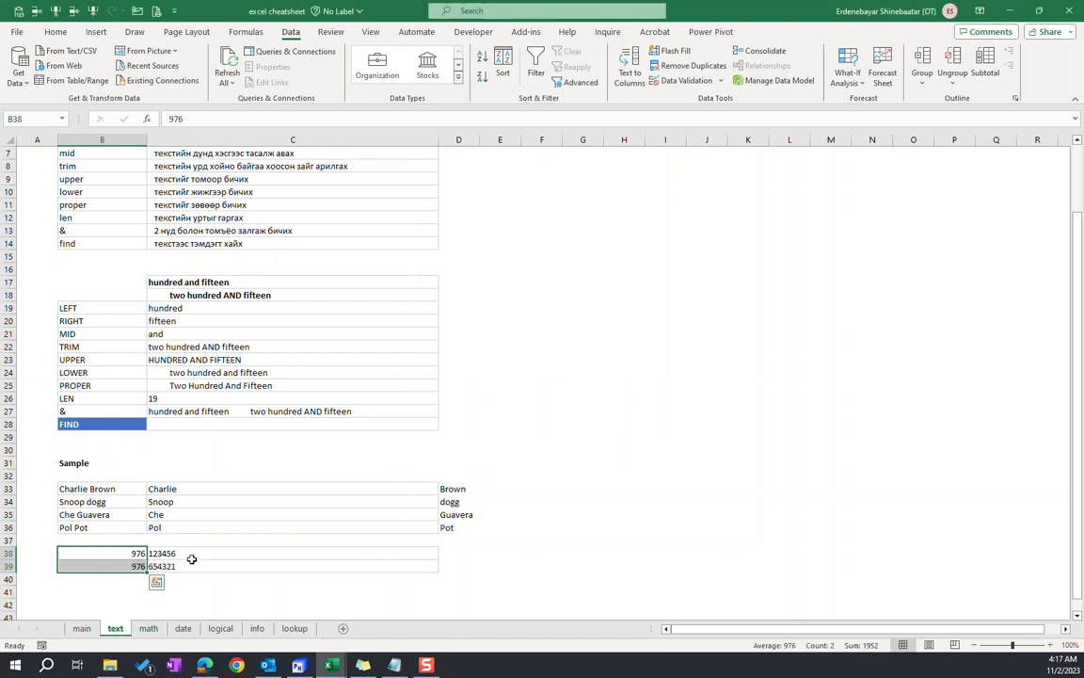
click(191, 557)
drag(116, 554, 280, 562)
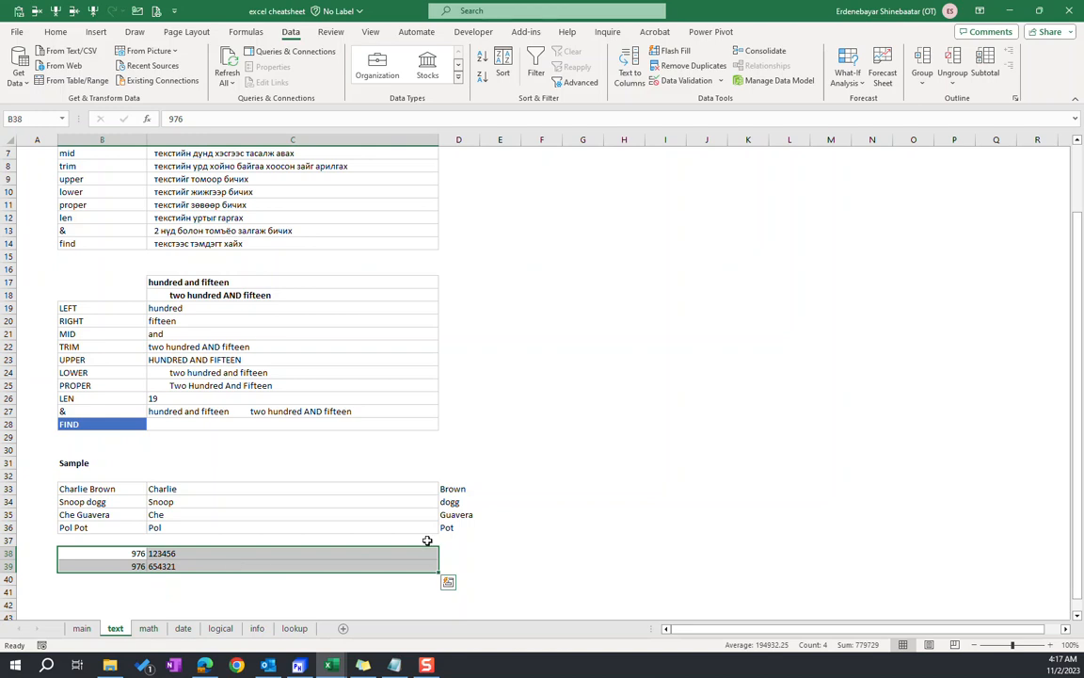
drag(117, 556, 192, 567)
Compare the sample names with their split parts, and clear the split number entries from B38:C39
drag(178, 490, 448, 528)
drag(94, 490, 103, 518)
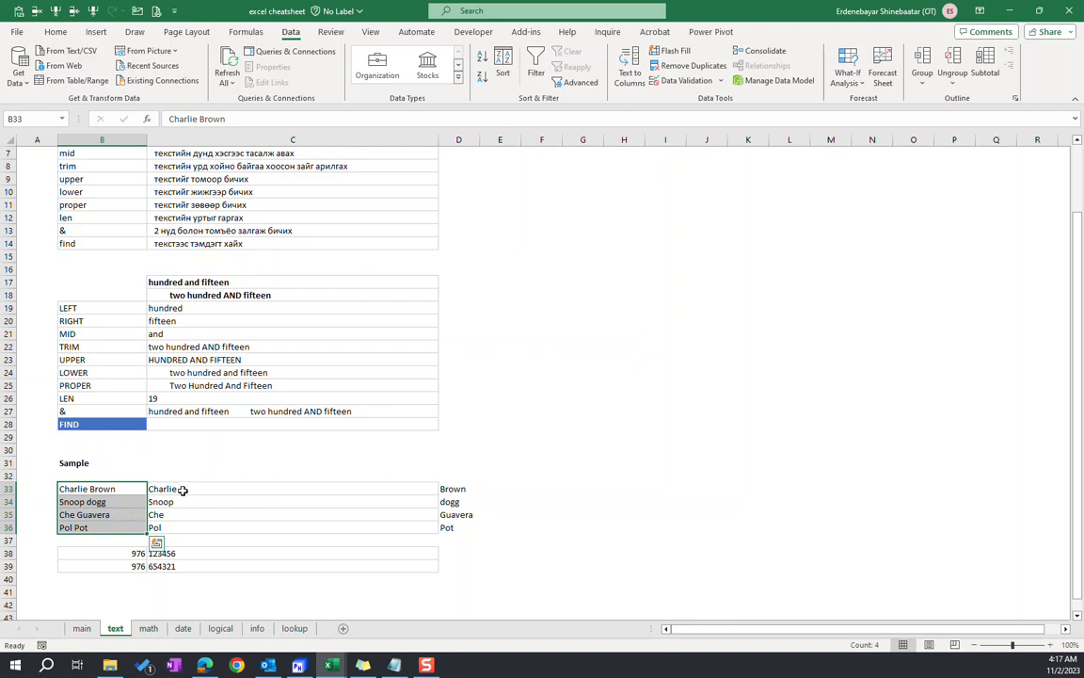
drag(180, 495, 448, 527)
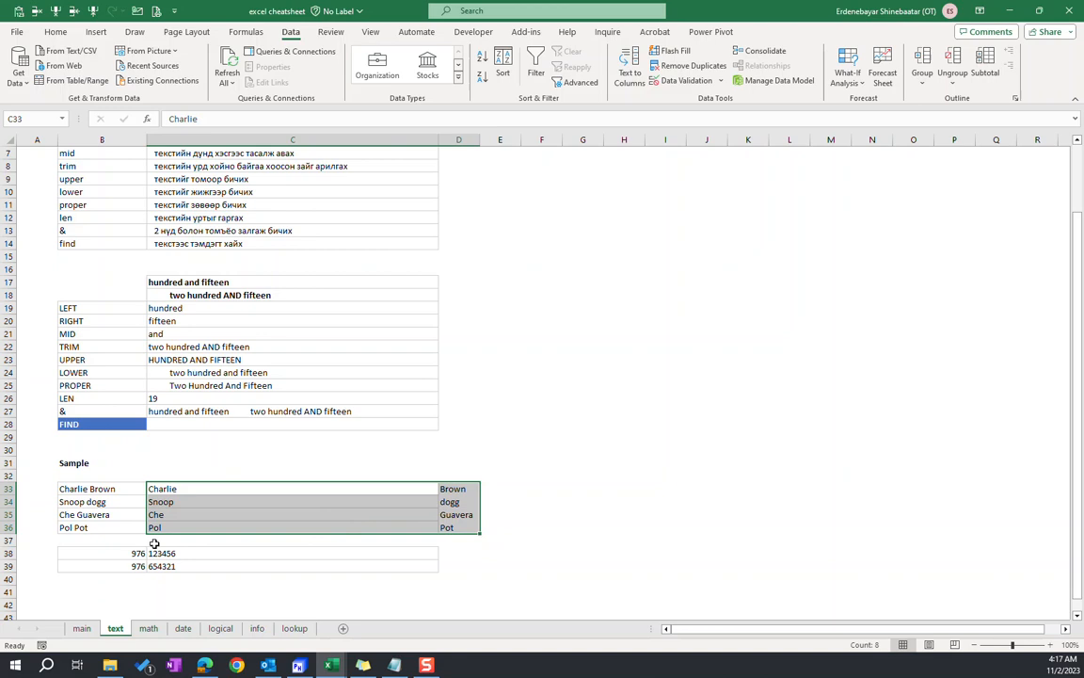
drag(138, 563, 192, 553)
key(Delete)
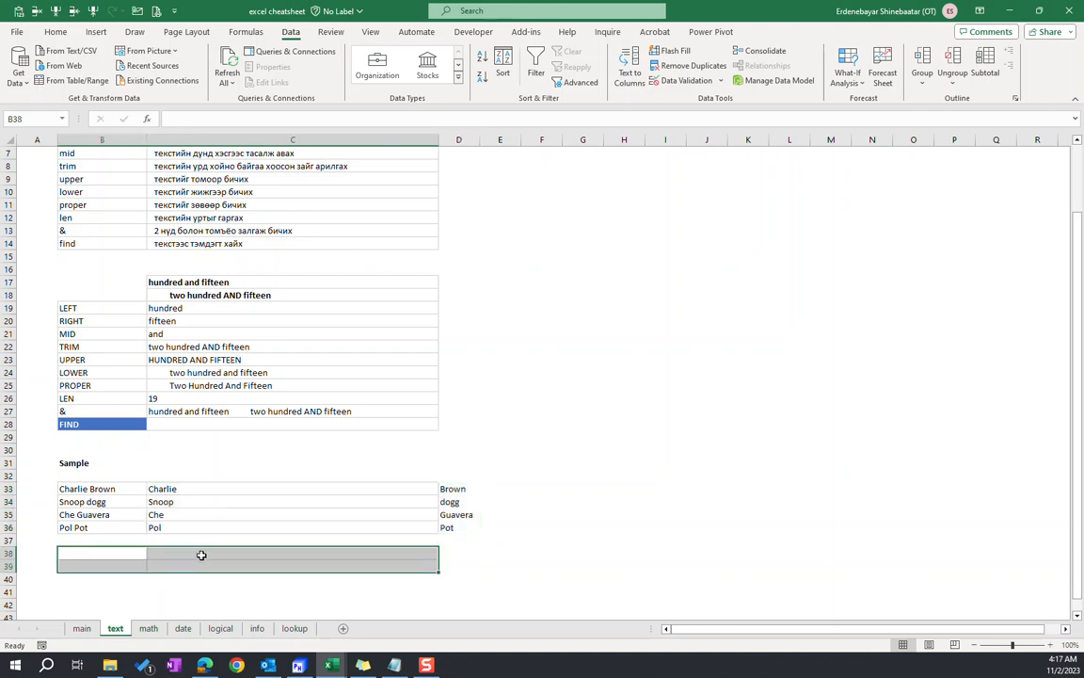
drag(120, 556, 116, 563)
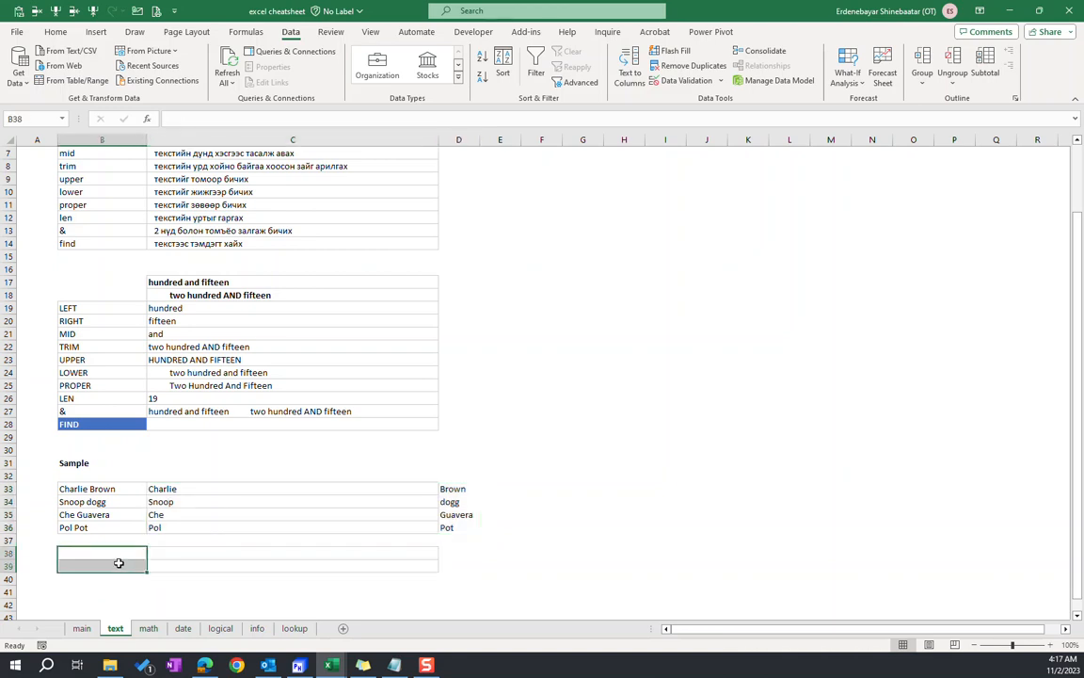
Review the num_chars argument of the LEFT formula in C19, and clear the split names from C33:D36
drag(171, 486, 475, 530)
click(184, 488)
click(161, 308)
click(282, 119)
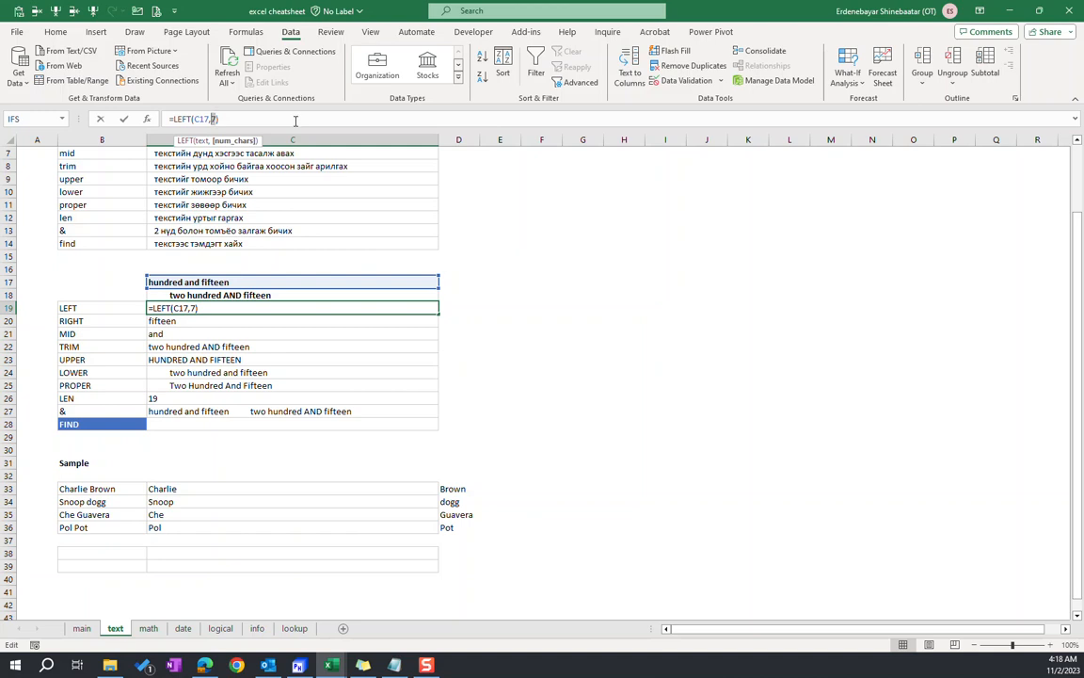
drag(168, 490, 449, 524)
key(Delete)
click(175, 490)
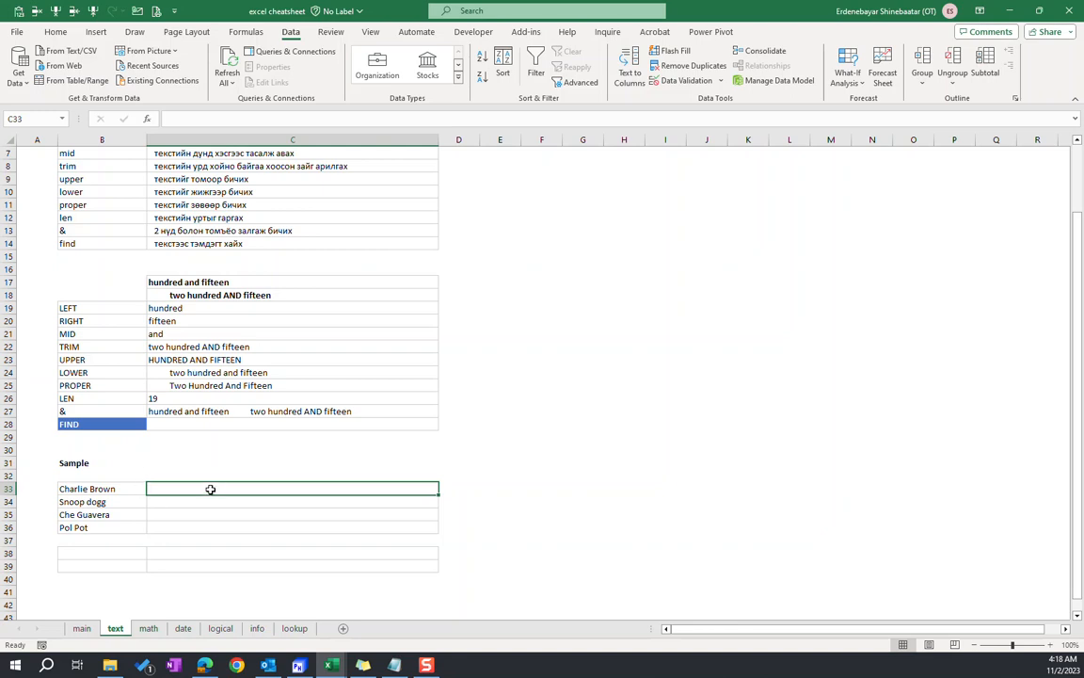
text(B. Charlie)
key(Return)
click(227, 492)
key(Delete)
Enter "Mr" plus the last name as plain-text examples in C33 and C34, and clear both cells
text(+)
text(Mr)
text( Brown)
key(Return)
text(Mr Dogg)
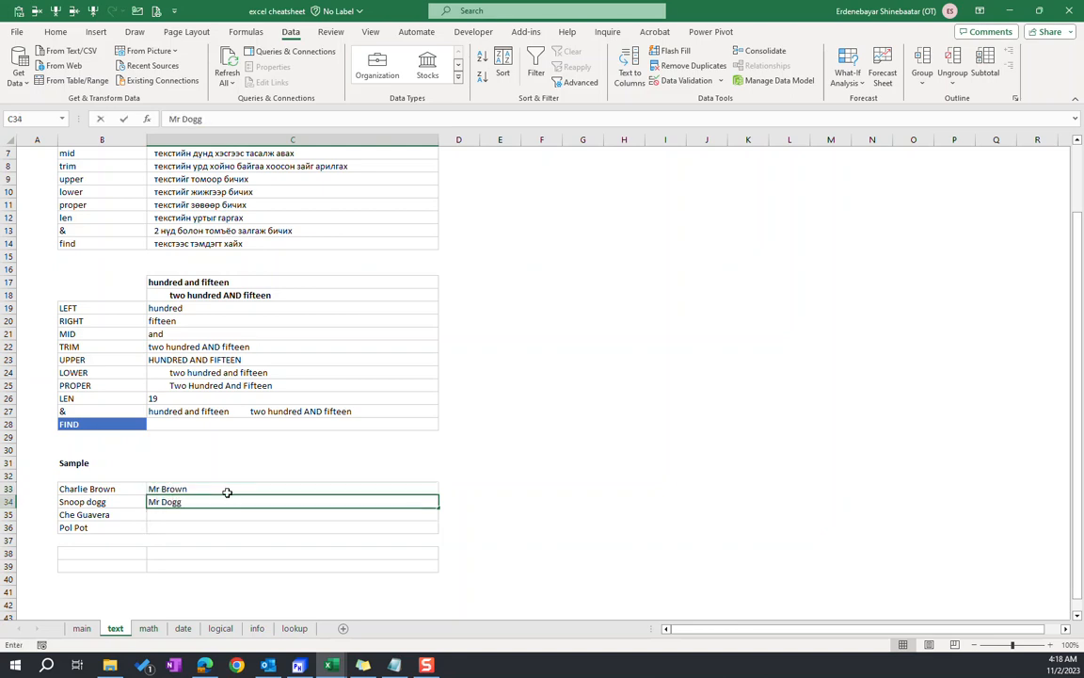
key(Return)
click(227, 490)
key(shift+Down)
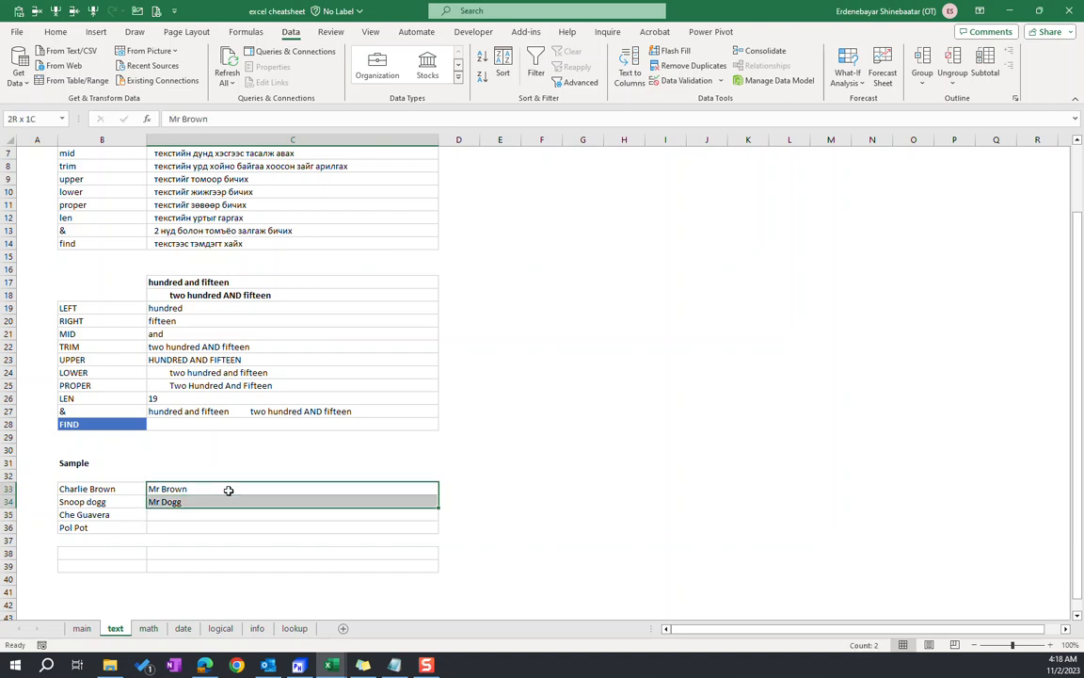
key(Delete)
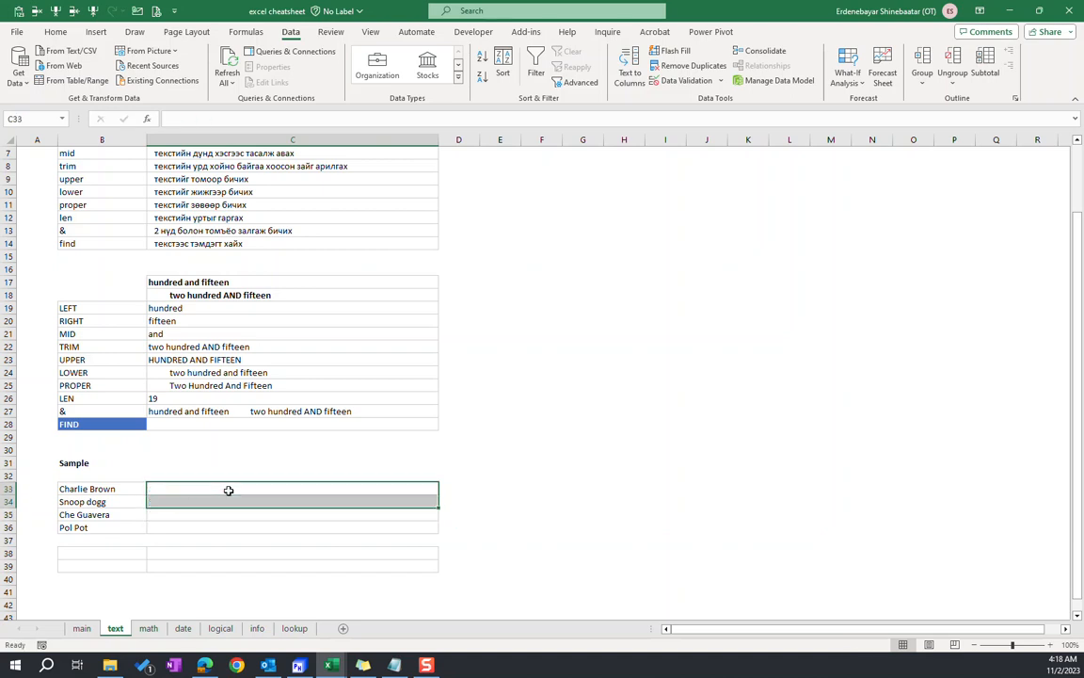
Begin a formula in C33 that joins "Mr " to the RIGHT function on B33, with LEN(B33) starting its character count
click(228, 490)
text(=)
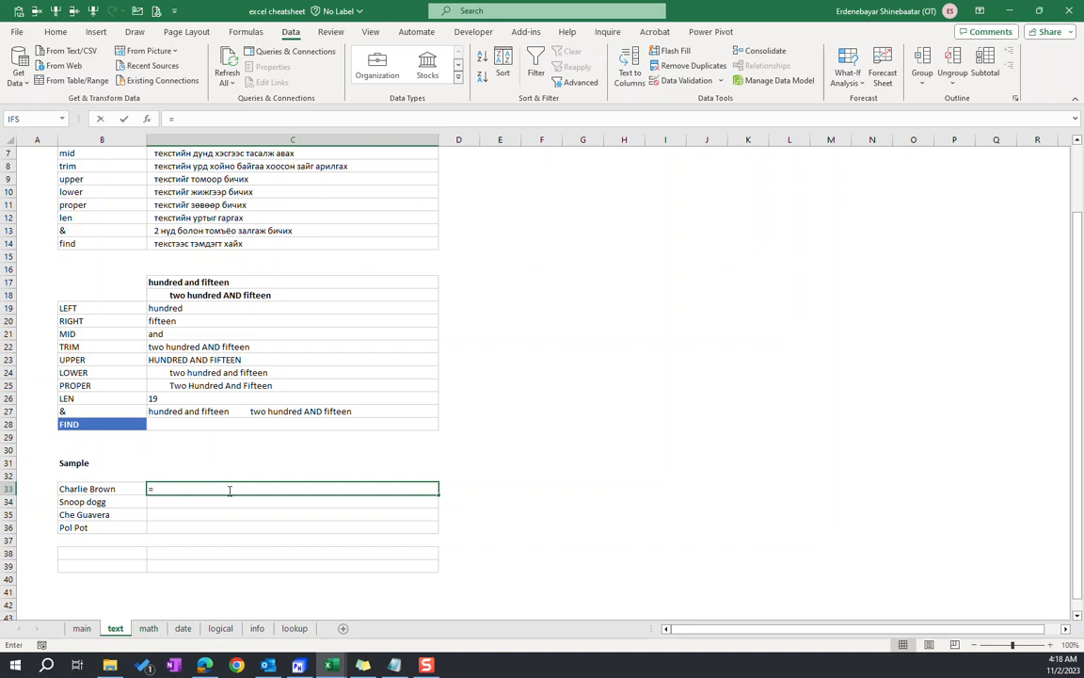
text("Mr "&)
text(right()
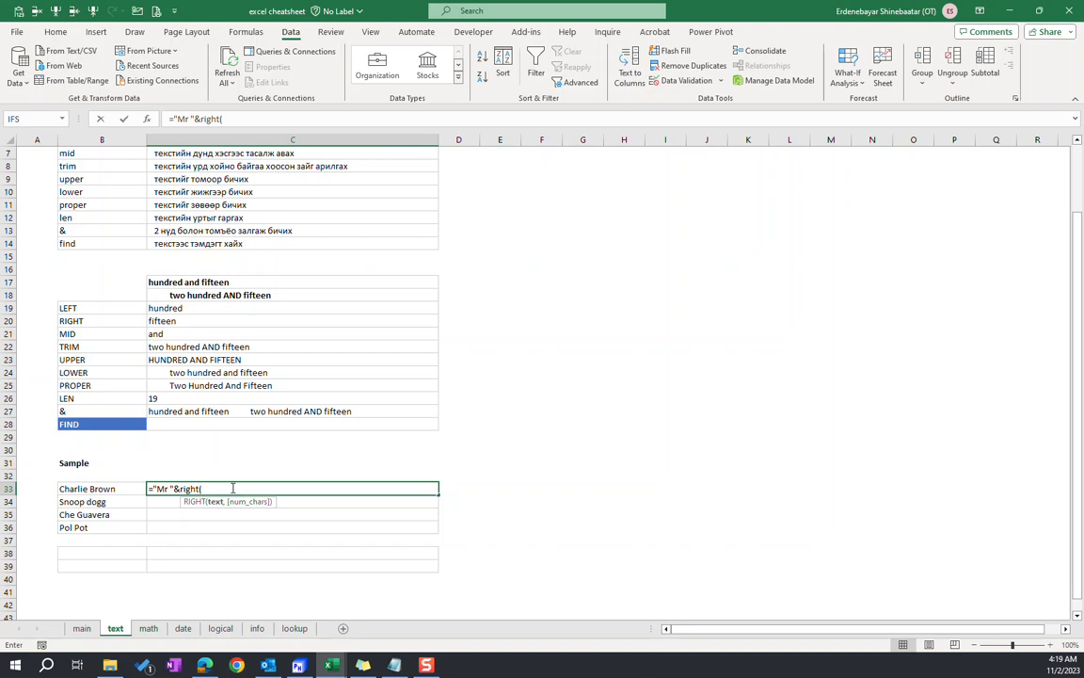
click(113, 489)
text(,len()
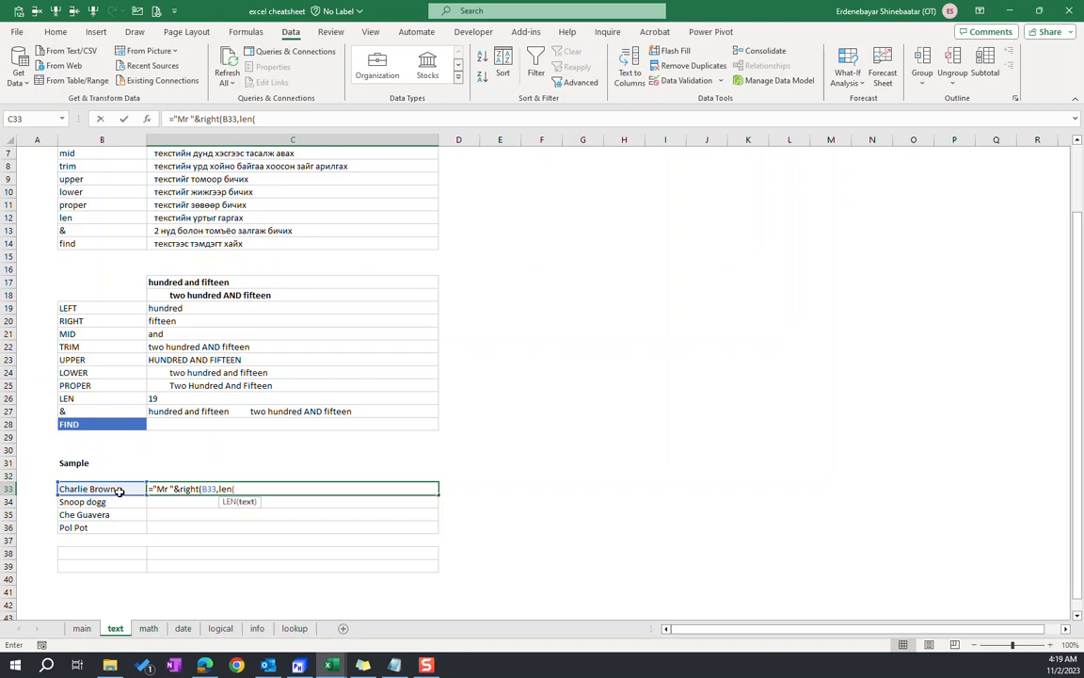
click(120, 490)
text())
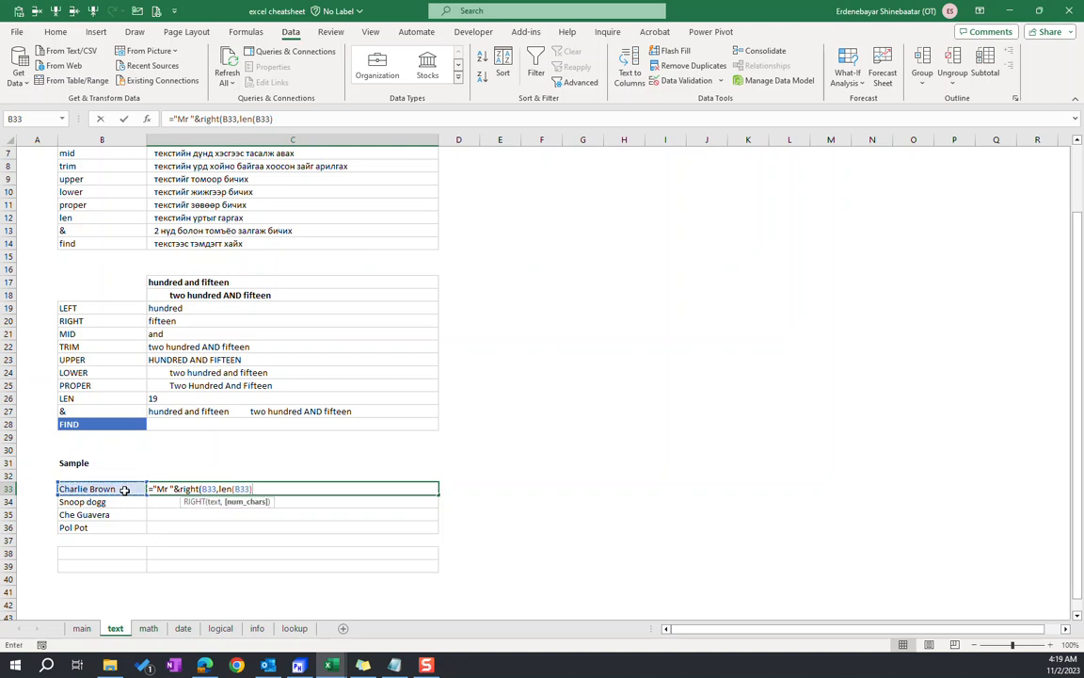
text(-find()
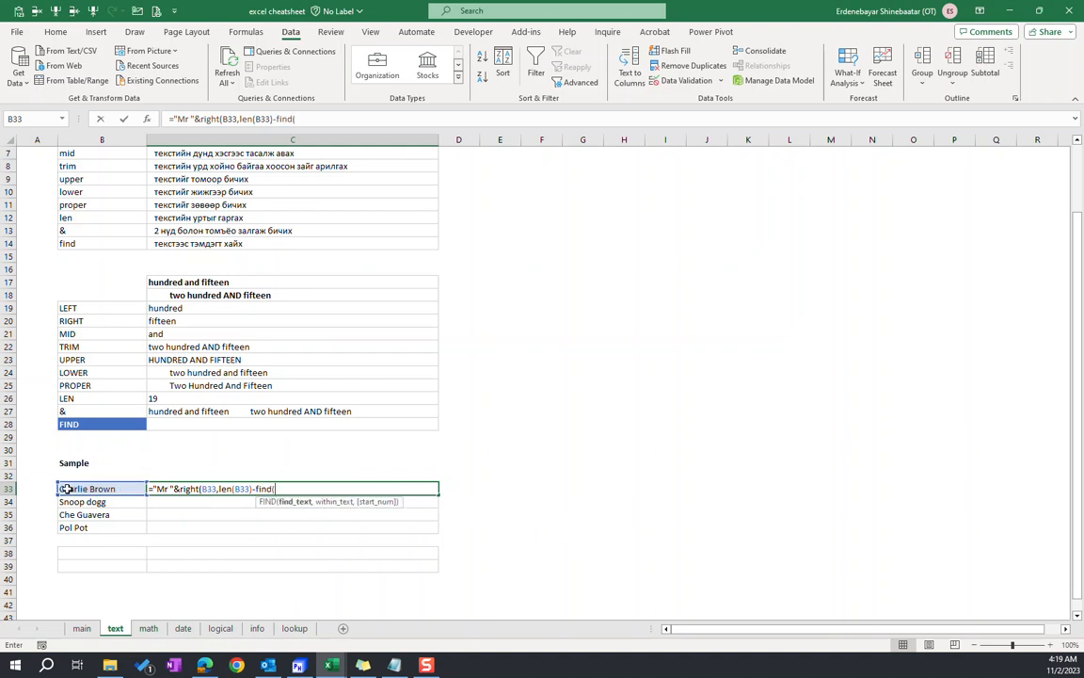
text(" ",)
Complete the C33 formula by subtracting FIND(" ",B33) from the length and closing the RIGHT function
click(102, 488)
text())
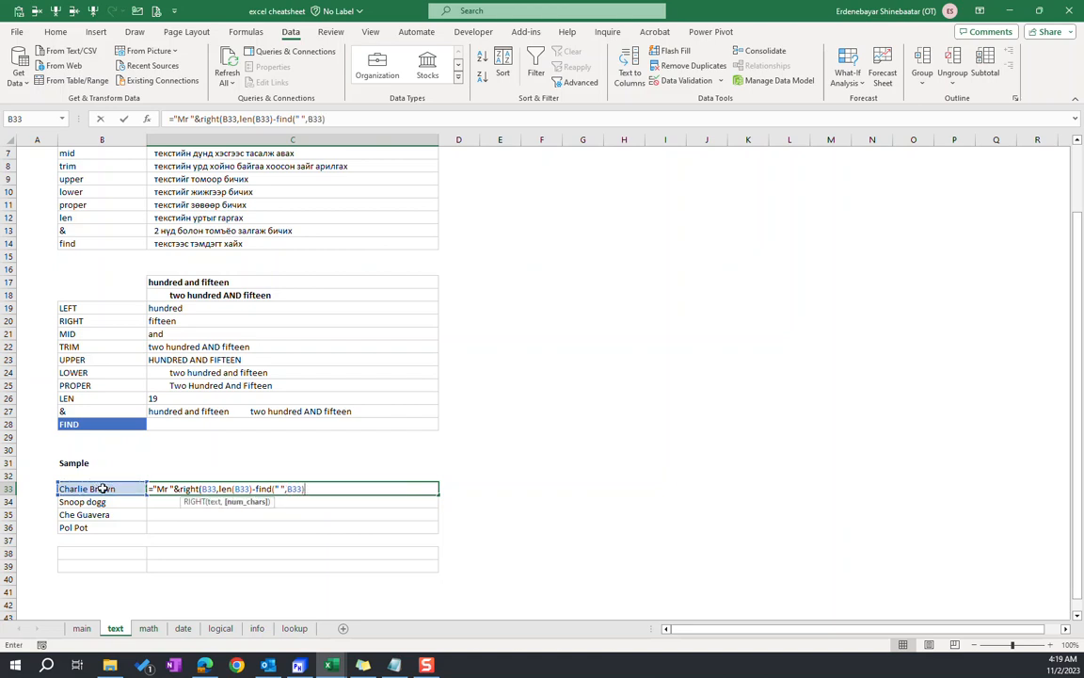
text())
key(Return)
key(Up)
Fill the "Mr " formula from C33 down to C36 and check the copied cells
drag(174, 490, 186, 527)
key(ctrl+d)
click(191, 515)
click(189, 526)
click(200, 525)
click(198, 489)
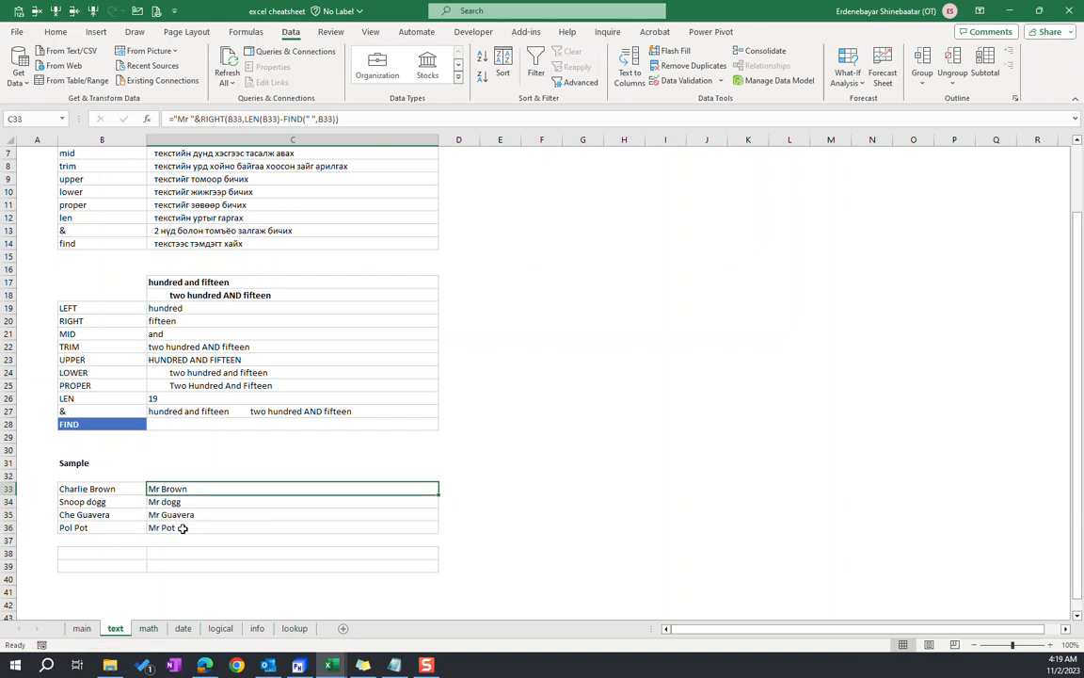
click(209, 504)
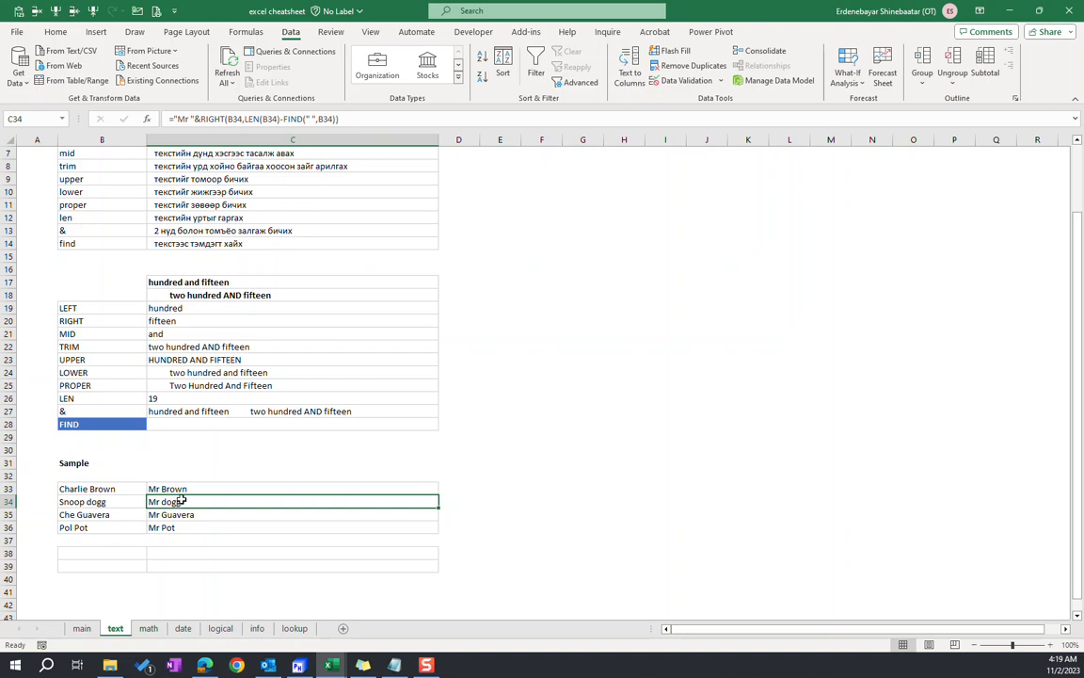
Wrap the RIGHT part of the C33 formula in PROPER, keeping "Mr " joined in front of it
click(175, 490)
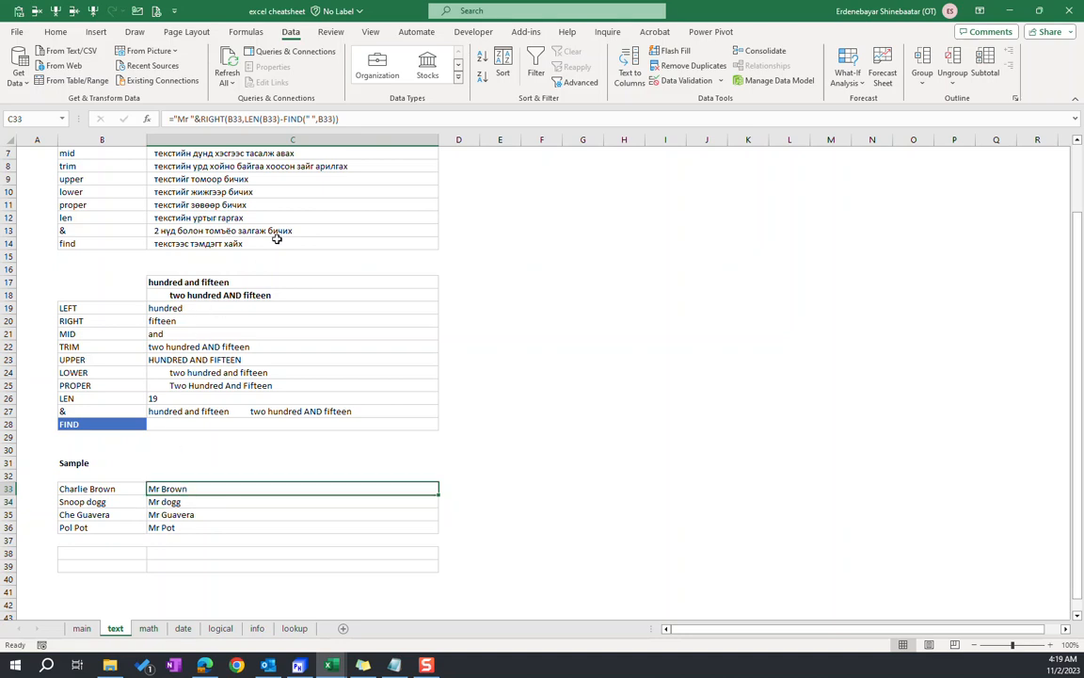
click(198, 119)
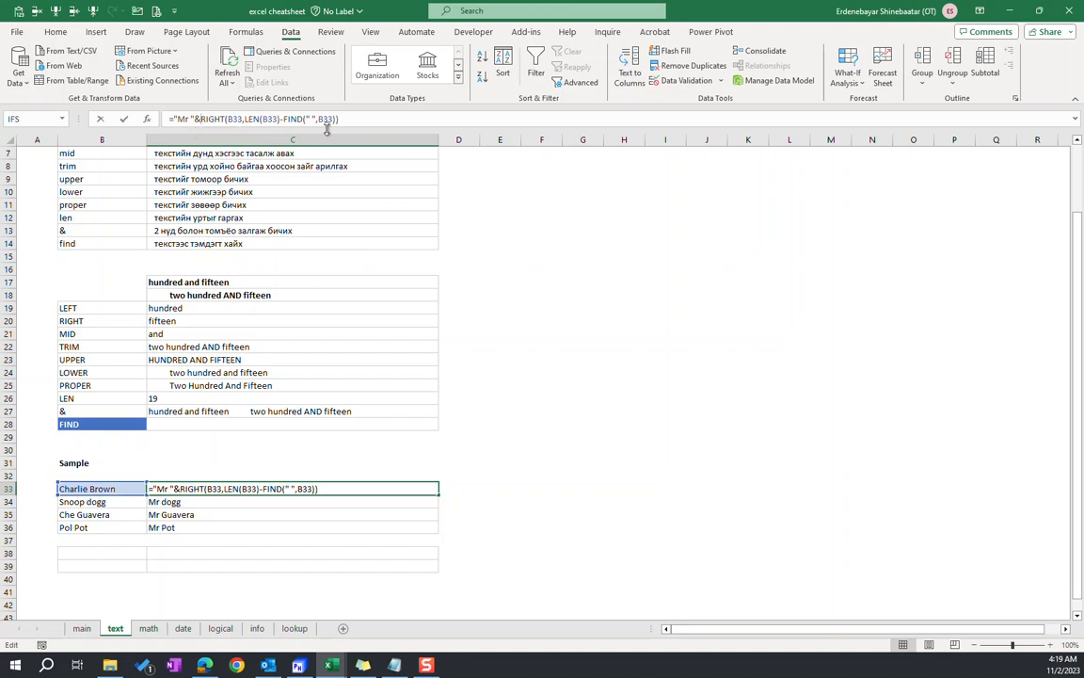
text(Proper()
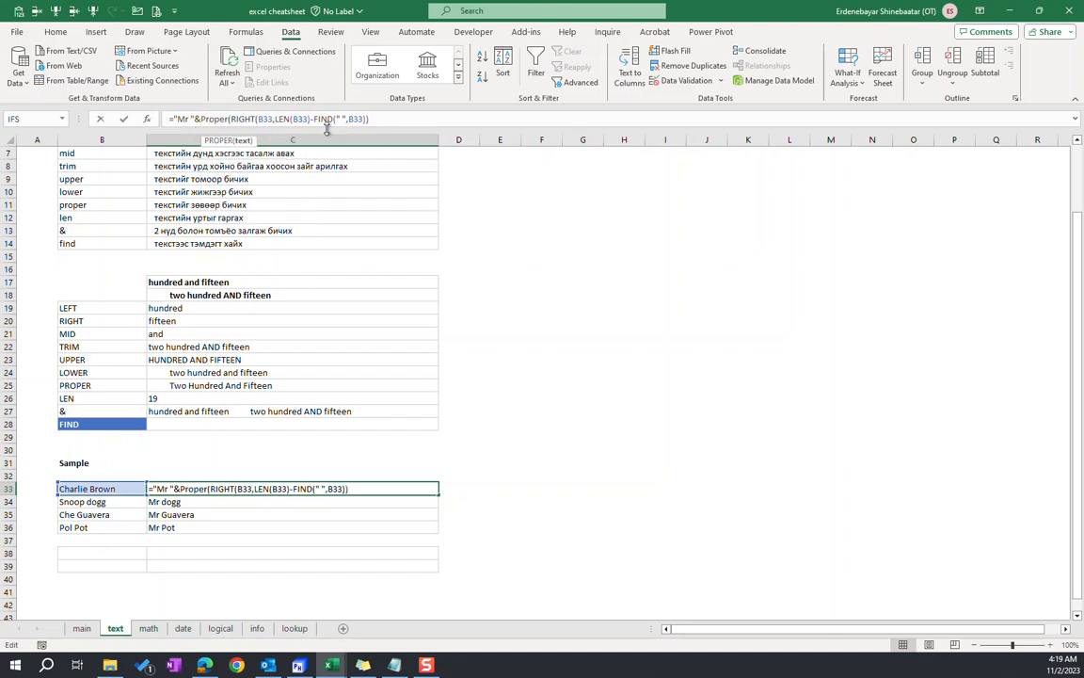
text())
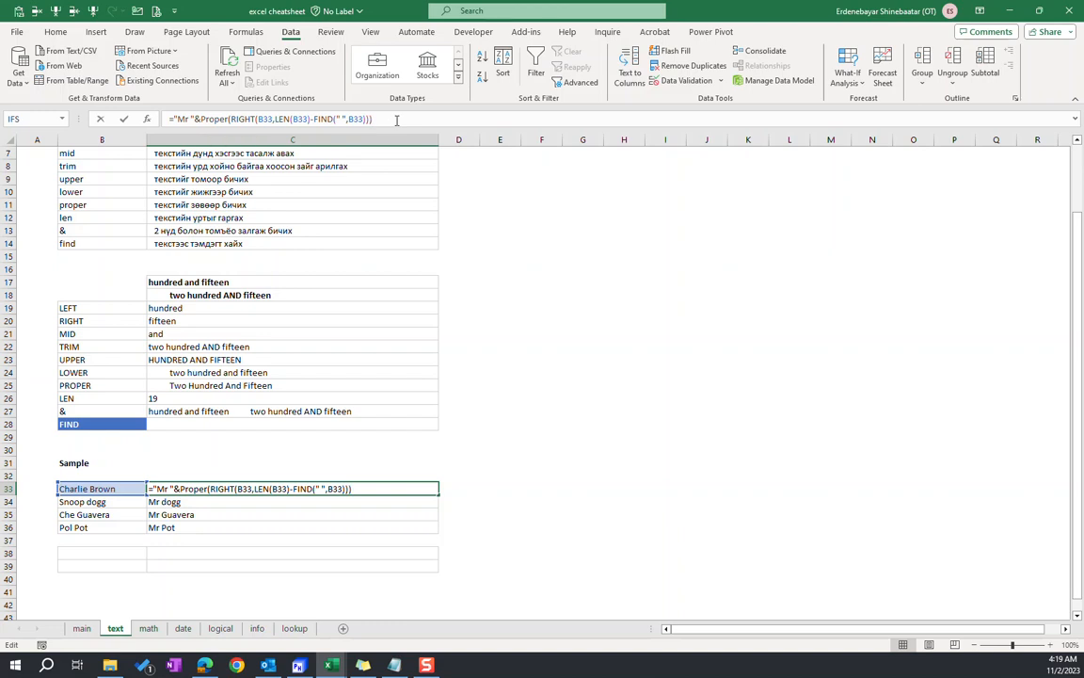
key(Return)
Fill the PROPER formula from C33 down to C36 and review its nested RIGHT expression in C33
drag(185, 490, 182, 517)
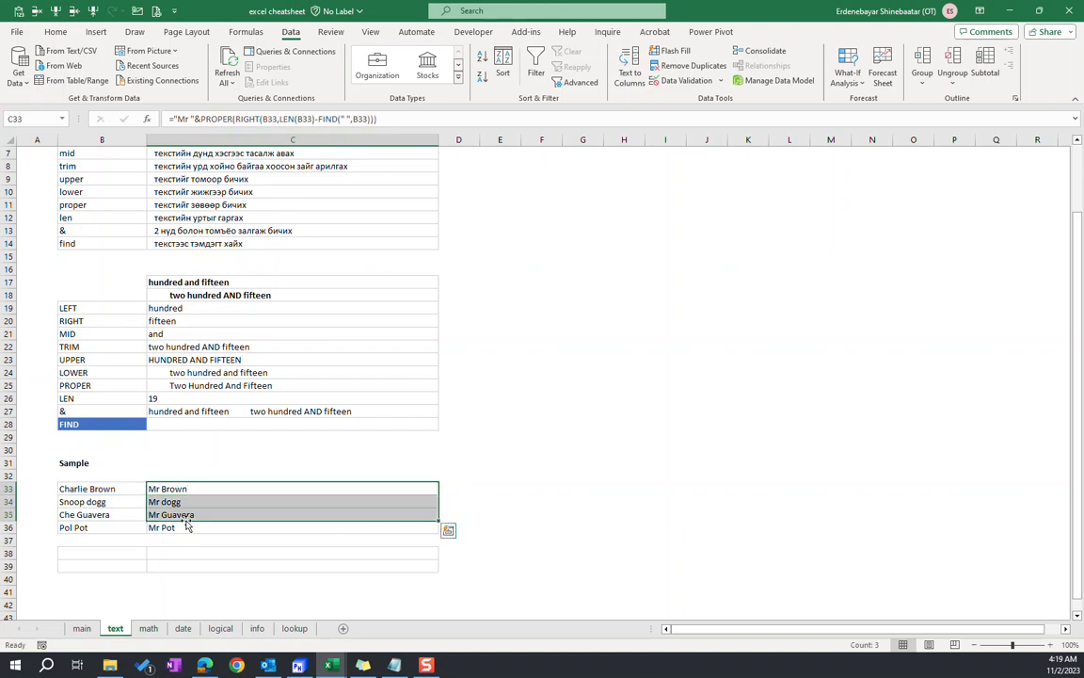
shift+click(213, 528)
key(ctrl+d)
click(196, 516)
click(213, 501)
click(214, 488)
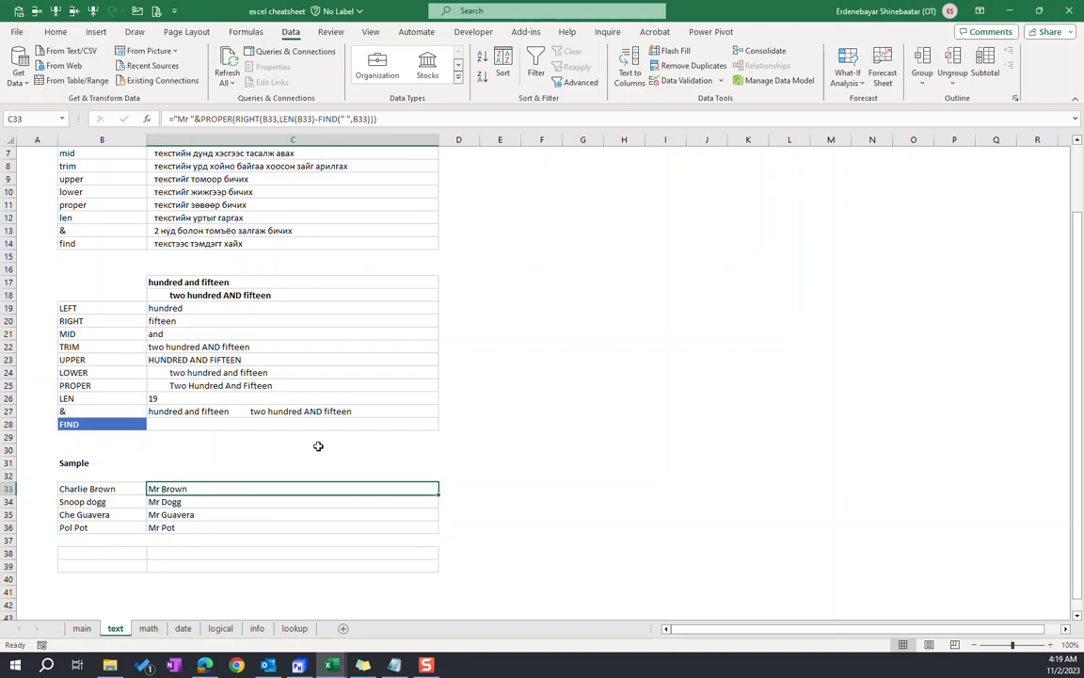
click(201, 118)
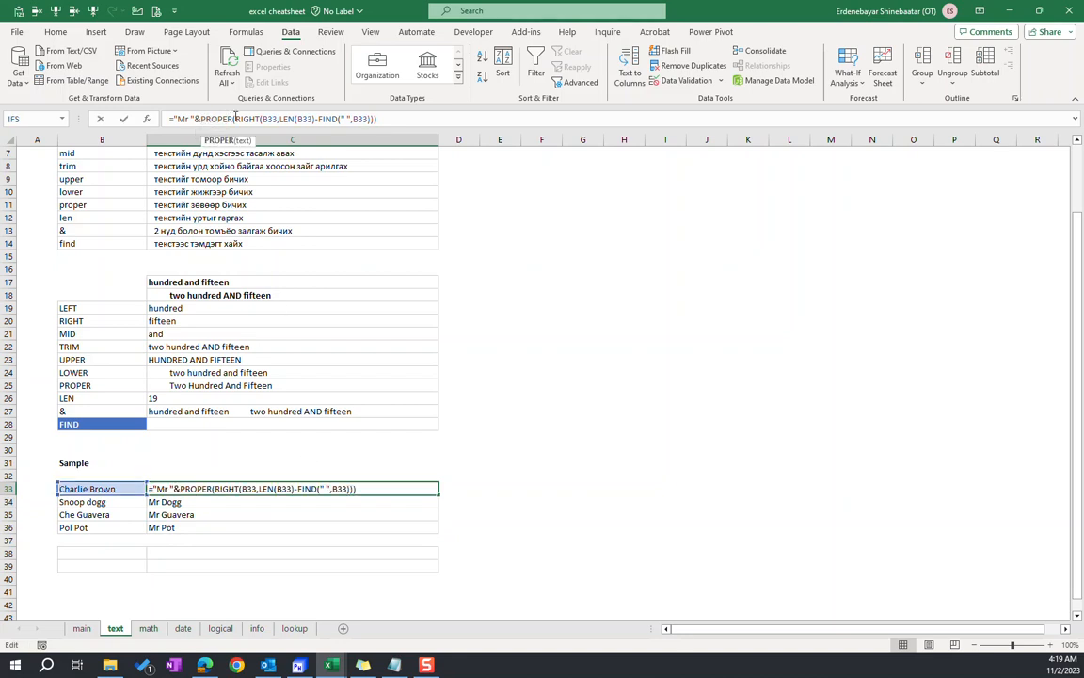
drag(235, 119, 397, 116)
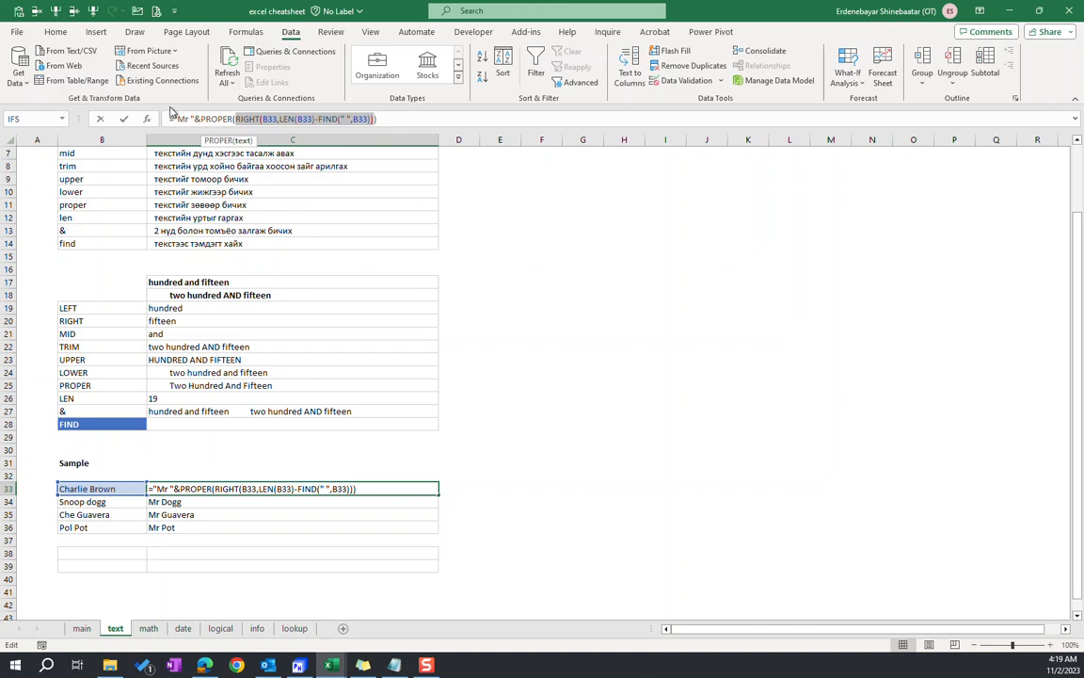
Examine the PROPER part of the C33 formula, then select the results in C33:C36
drag(199, 119, 236, 118)
click(406, 118)
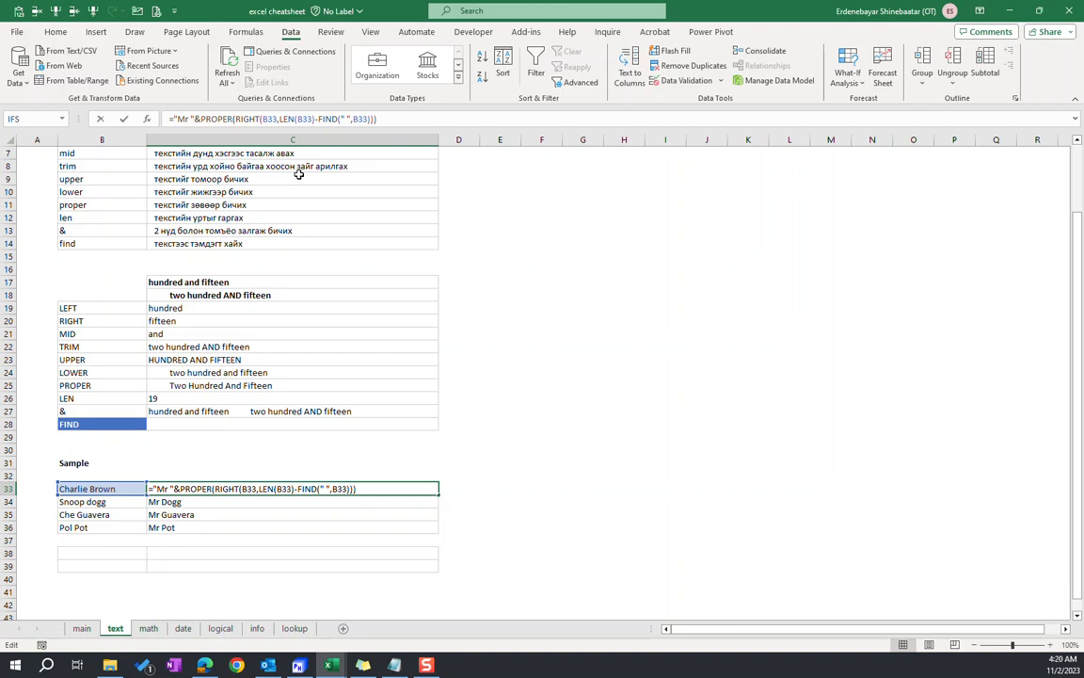
drag(377, 119, 200, 116)
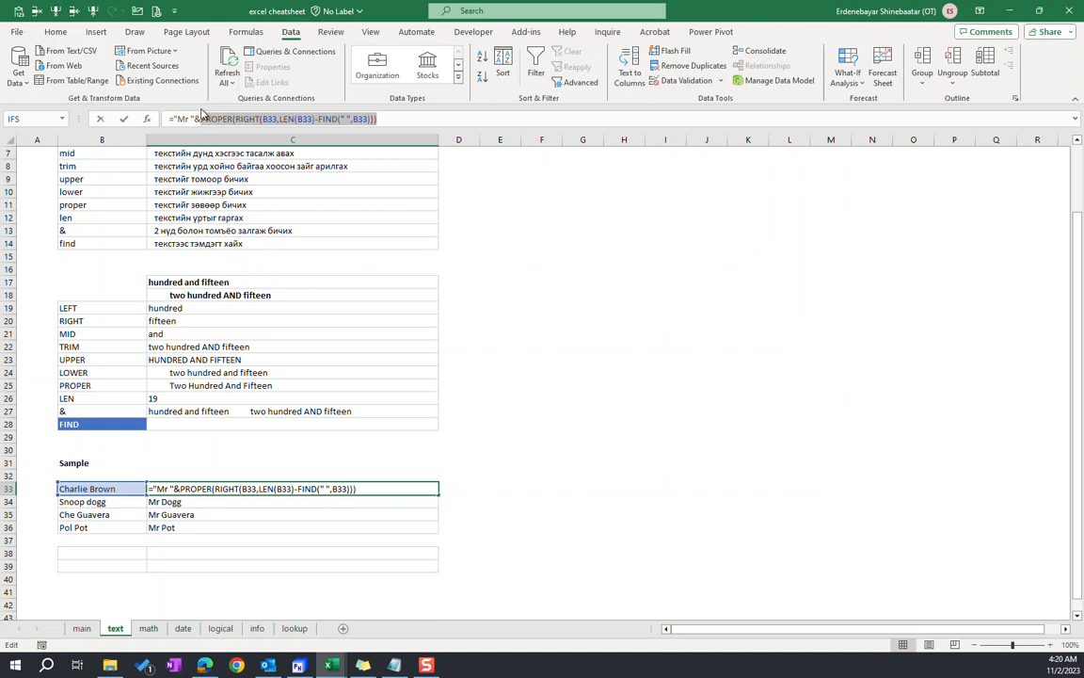
key(Return)
click(174, 488)
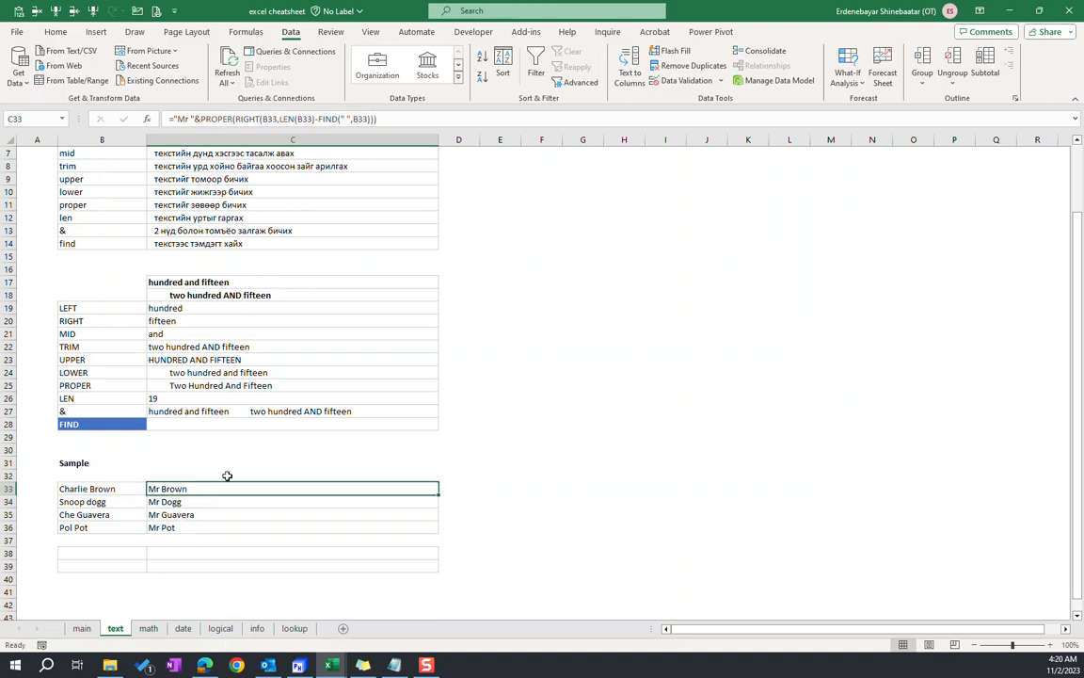
key(ctrl+shift+Down)
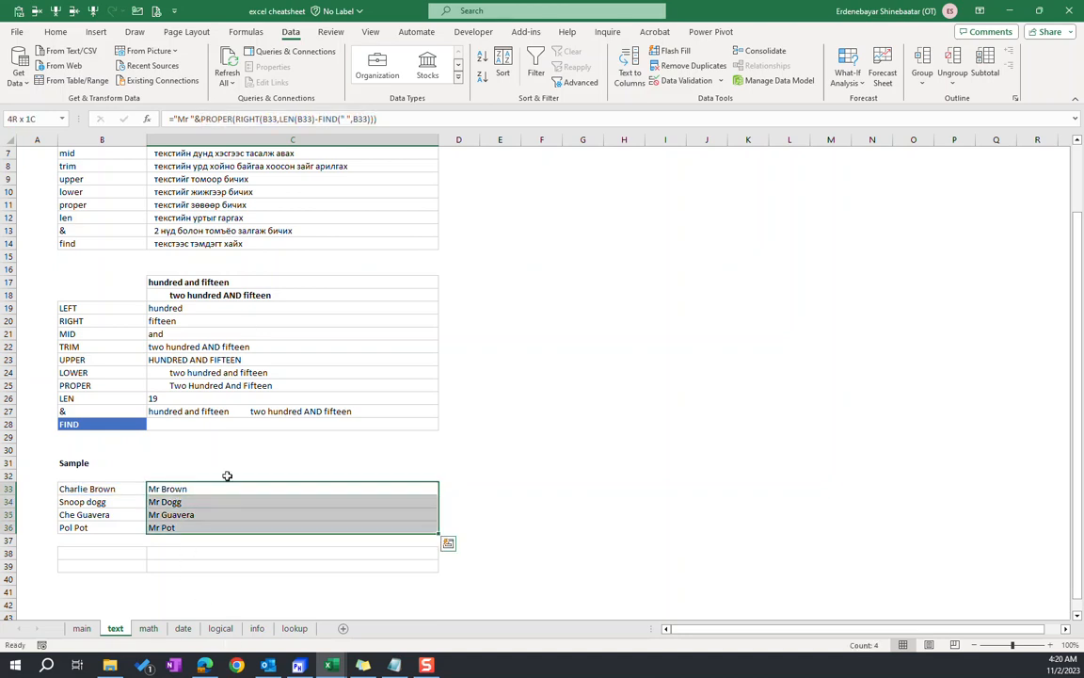
Change the "Mr " prefix in the C33 formula to "Mr." and fill it down to C36
click(170, 489)
click(189, 118)
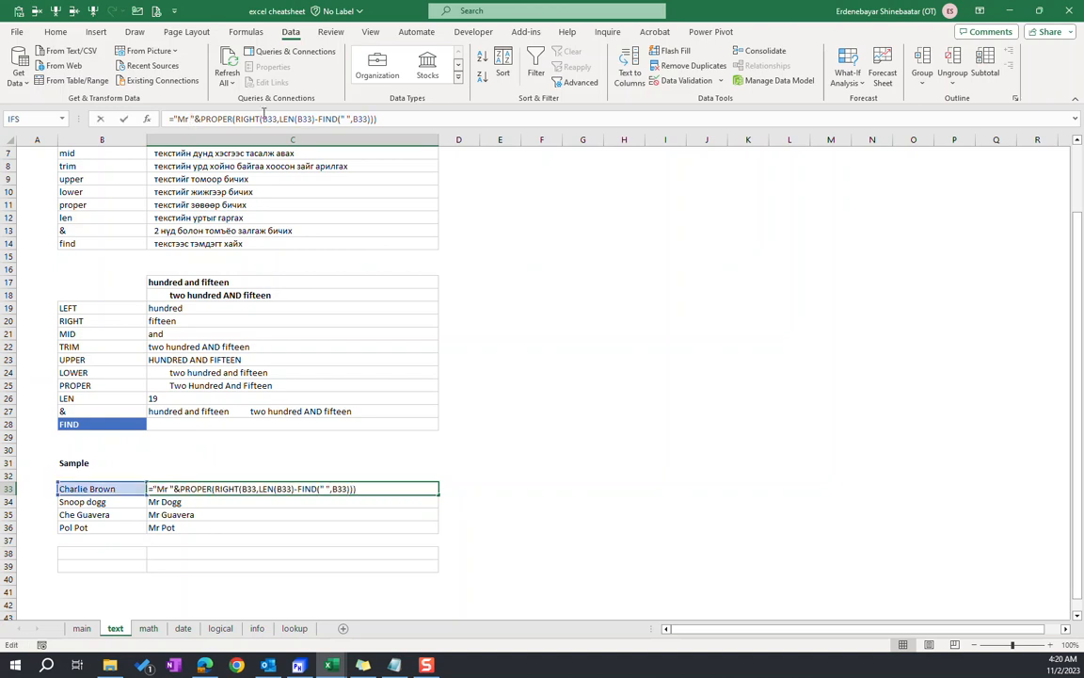
key(BackSpace)
text(.)
key(Return)
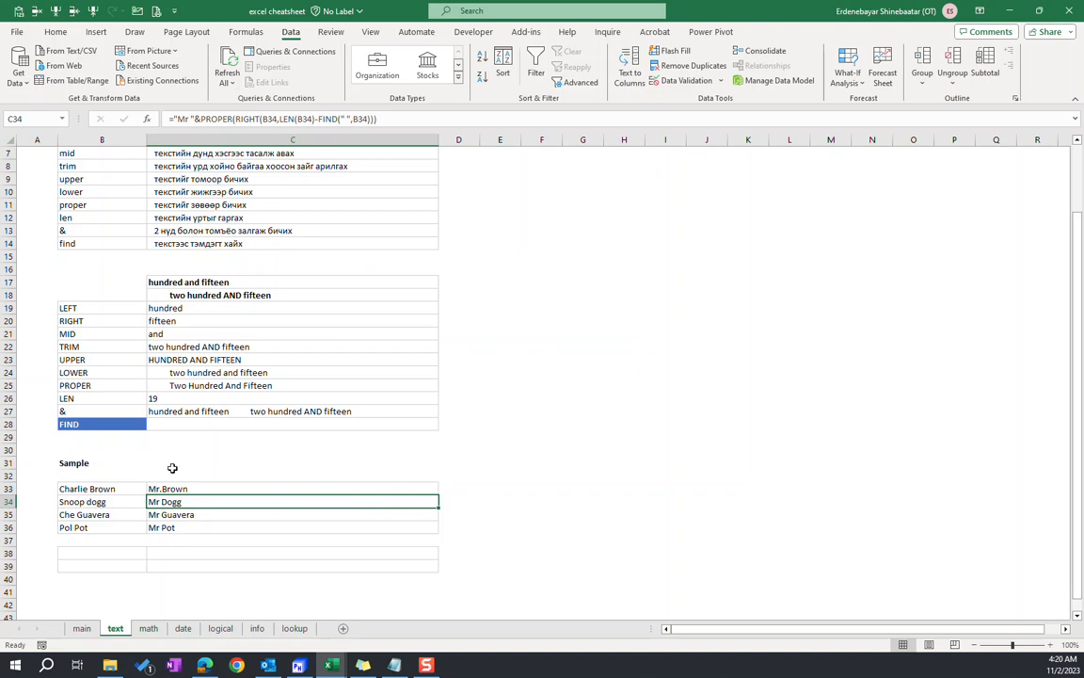
drag(160, 489, 170, 529)
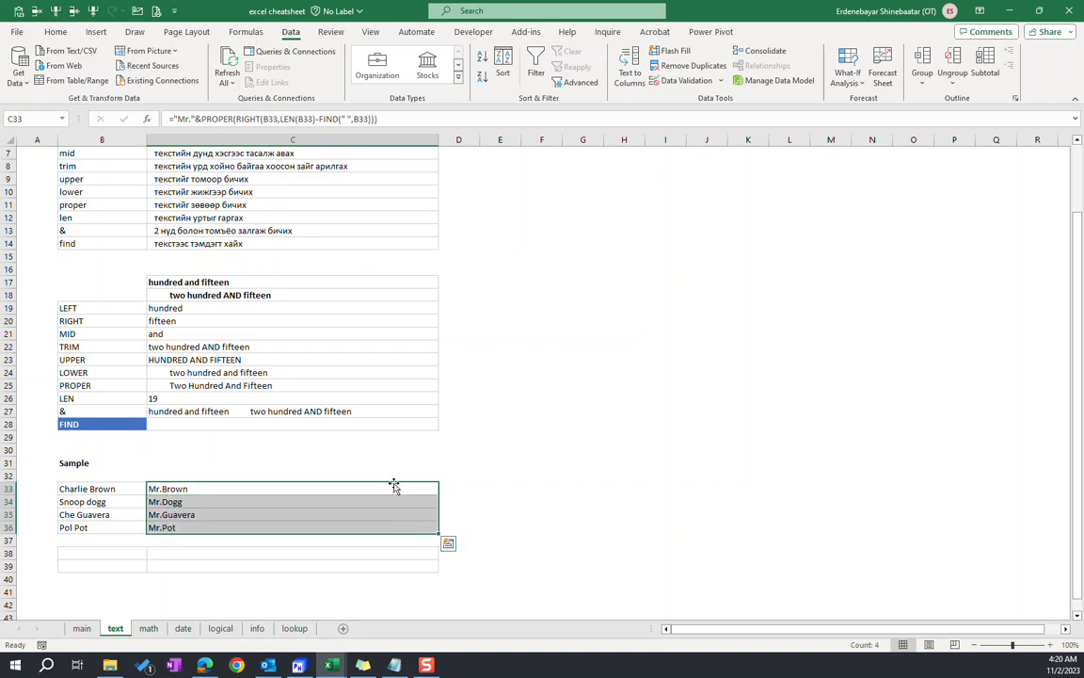
key(Up)
key(Left)
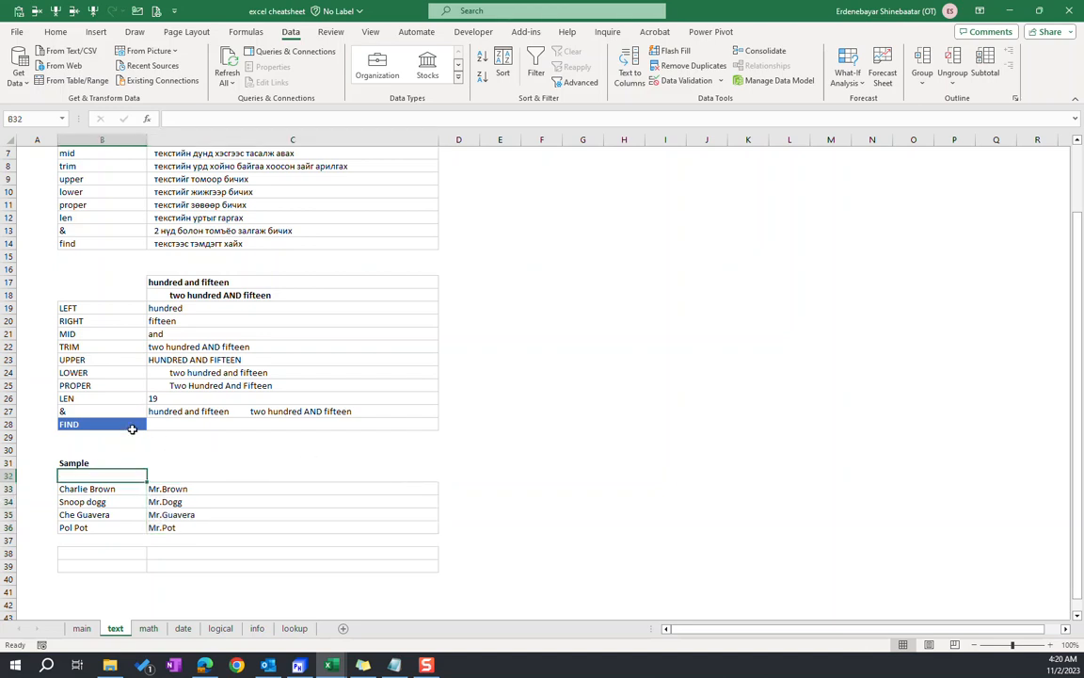
Review the example function labels from TRIM to & in column B and the function list above them
click(168, 488)
click(82, 347)
drag(82, 347, 90, 412)
click(113, 398)
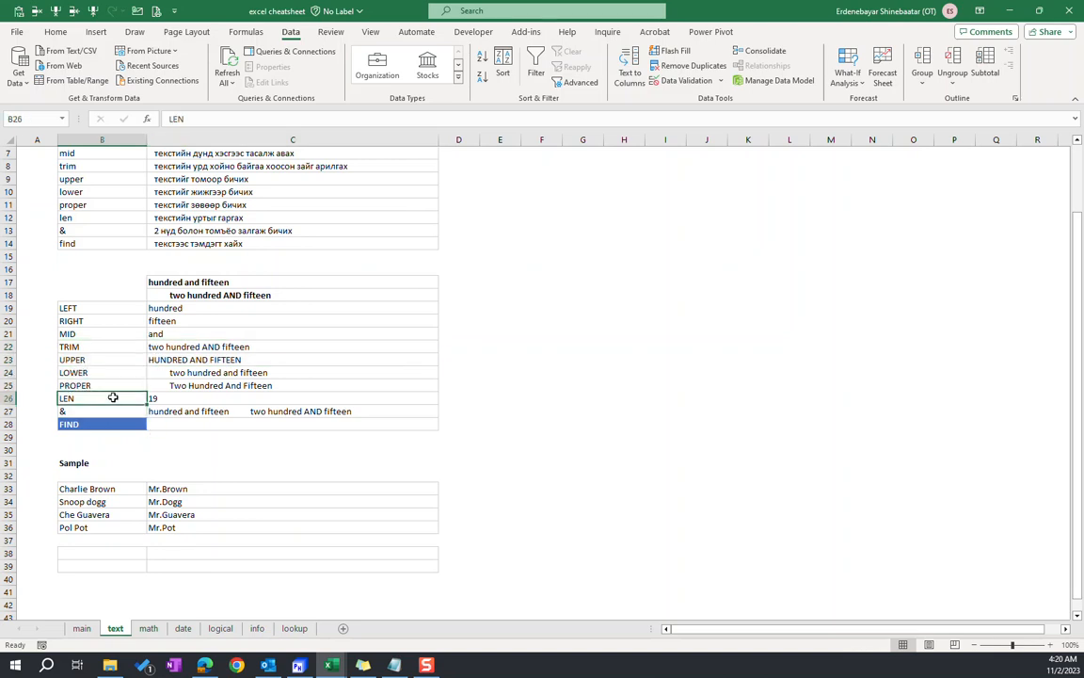
scroll(94, 392, up, 2)
click(84, 487)
key(Down)
key(Down)
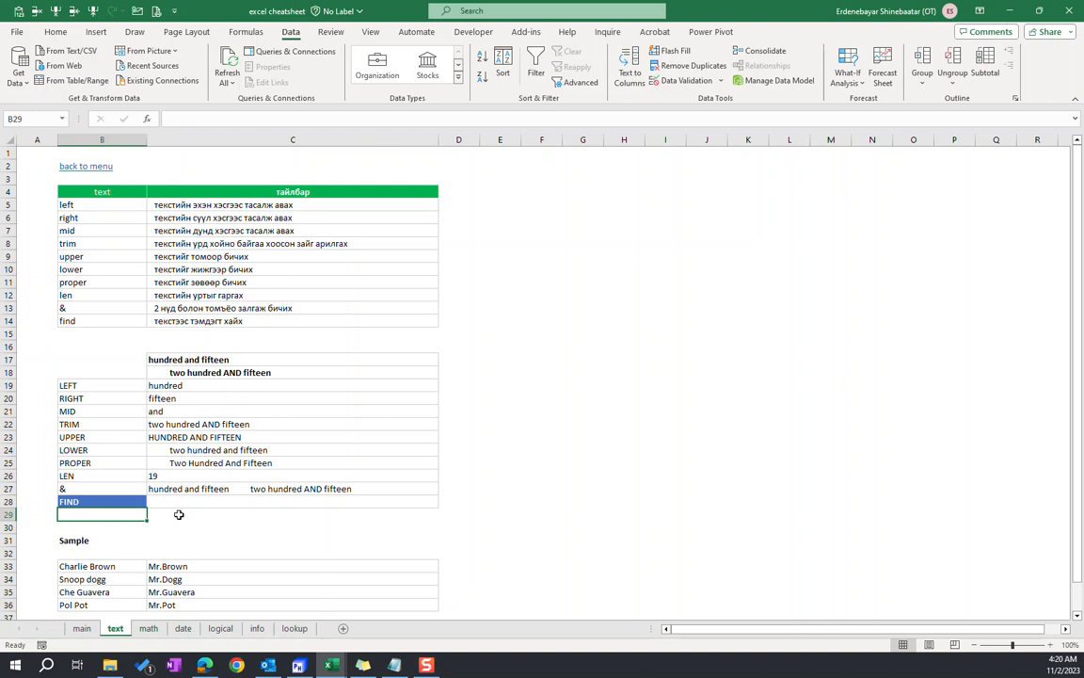
Move the "&" label from B27 to B41
click(87, 488)
key(ctrl+c)
scroll(141, 499, down, 3)
click(82, 557)
key(Return)
Start a CONCAT formula in B42 after comparing the descriptions of CONCAT and CONCATENATE
text(=con)
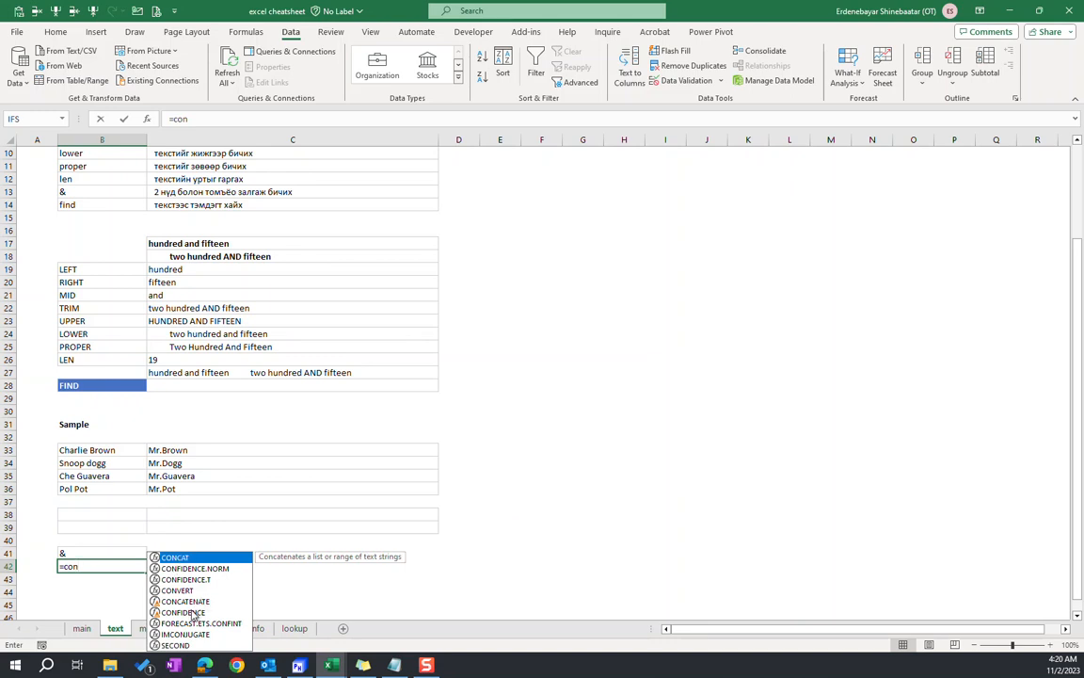
click(188, 602)
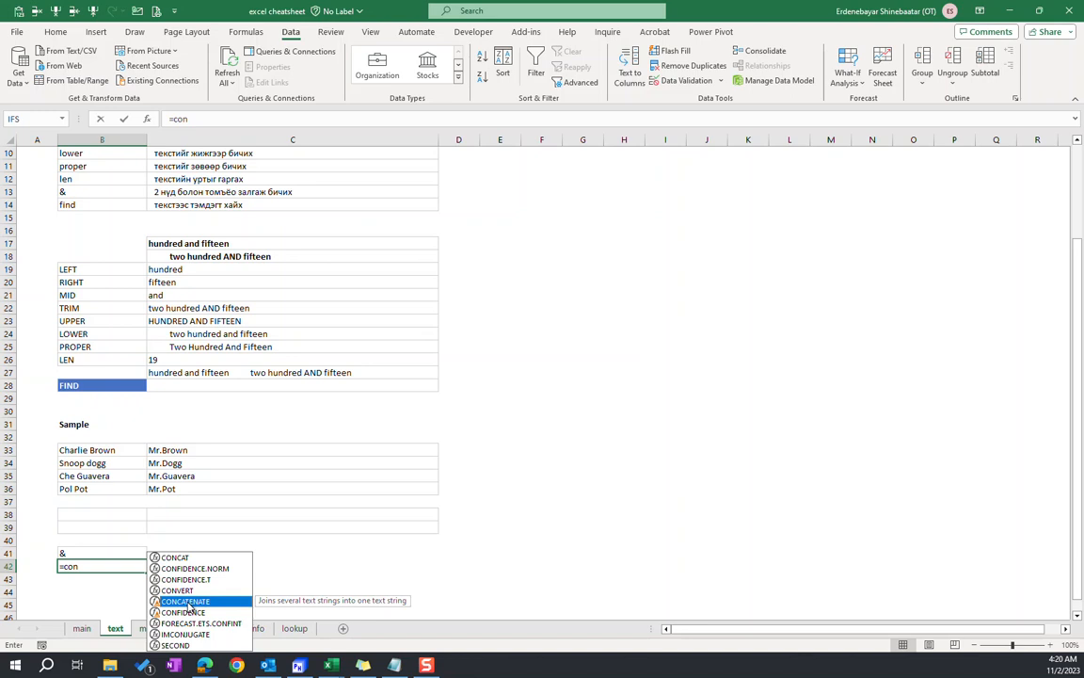
click(179, 558)
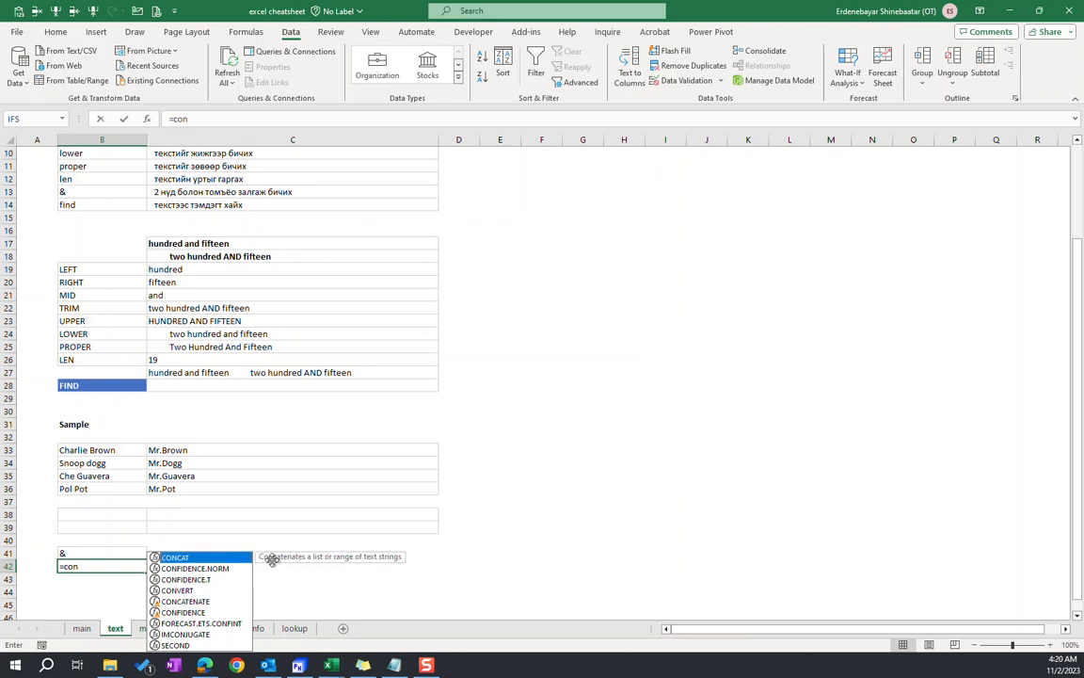
click(198, 603)
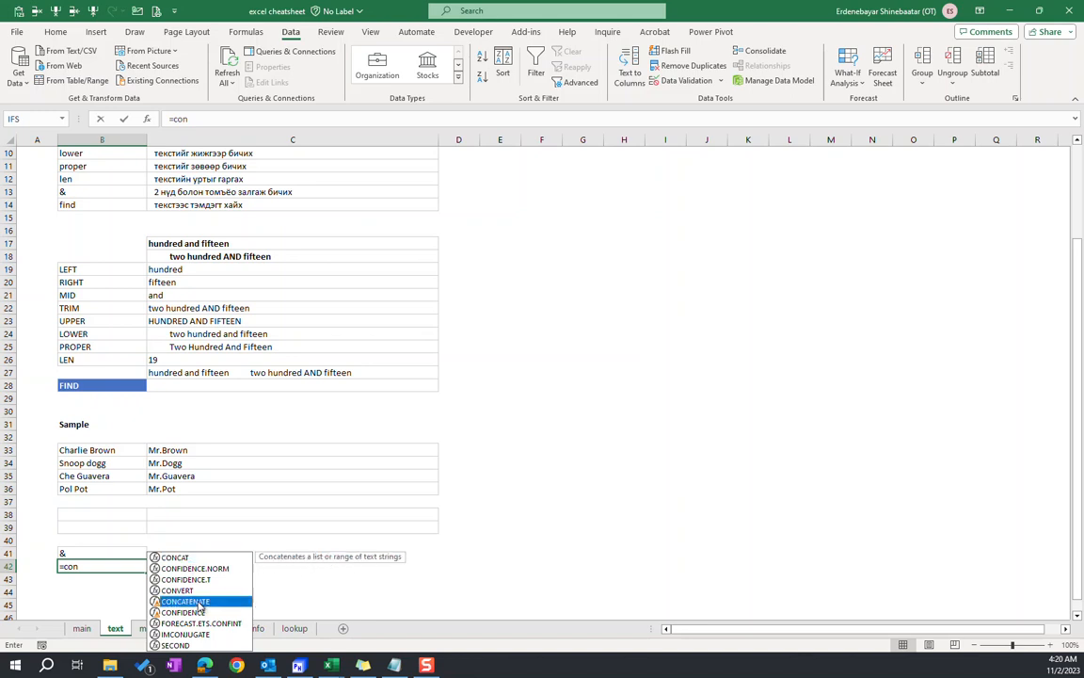
click(175, 558)
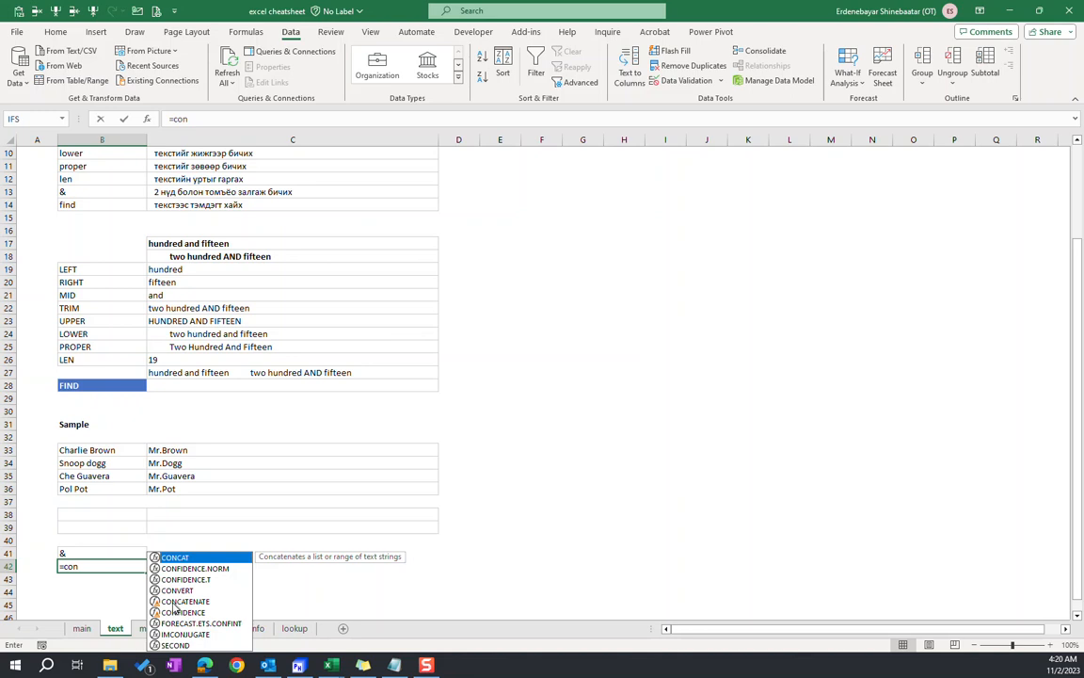
double_click(175, 556)
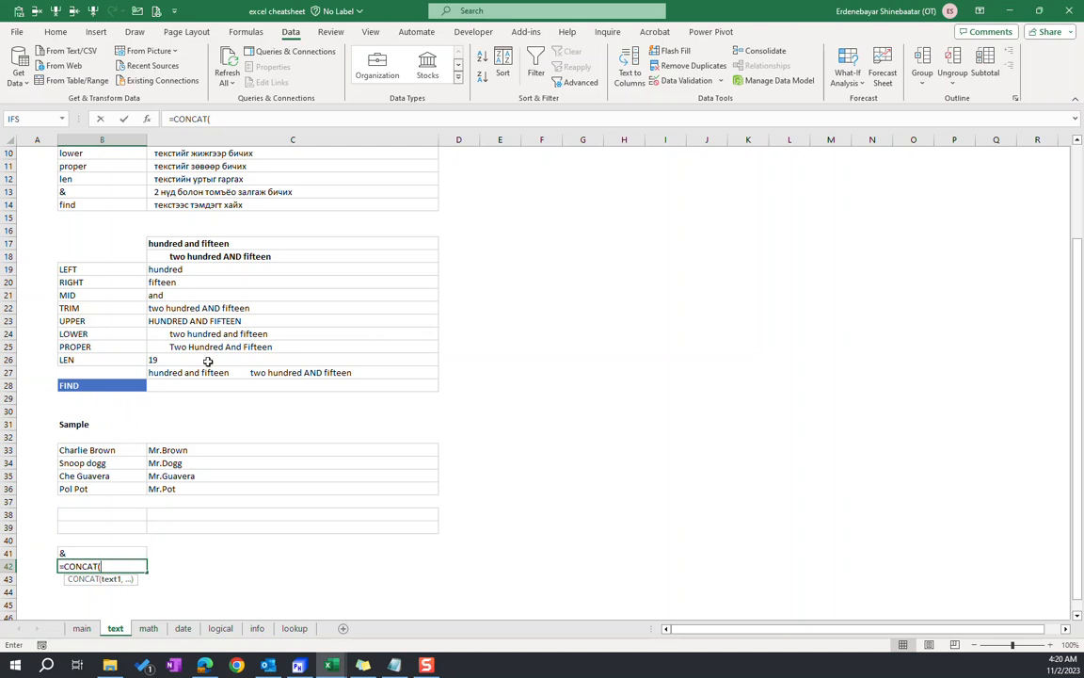
Complete the B42 CONCAT formula with C19, C21 and C20 as its text arguments
click(169, 271)
text(,)
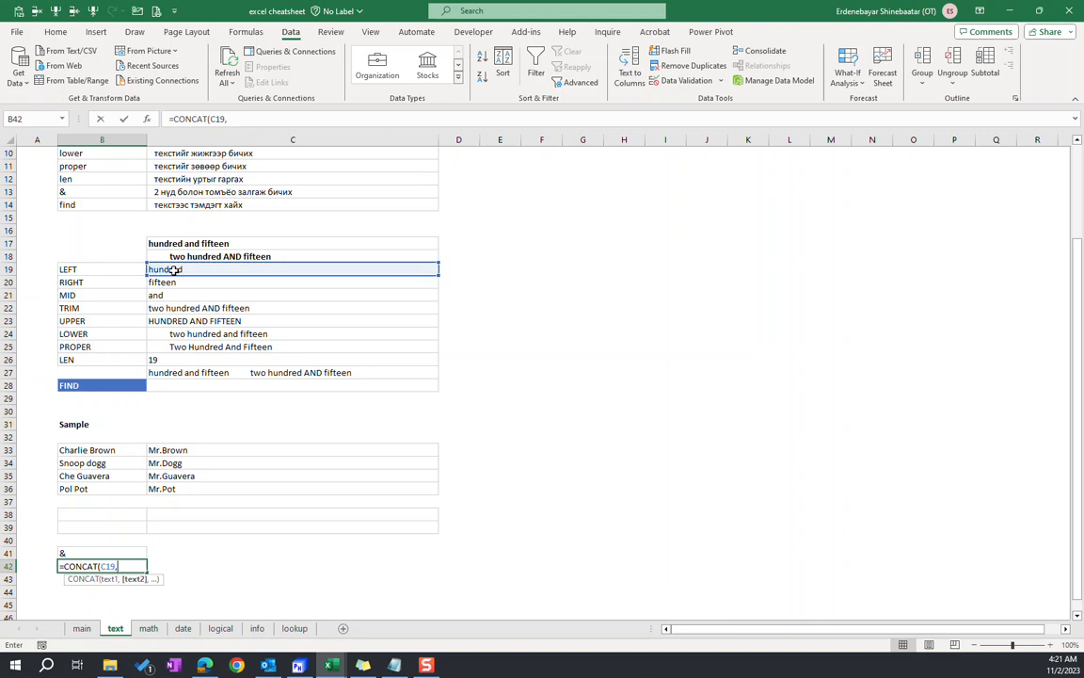
click(166, 295)
text(,)
click(161, 283)
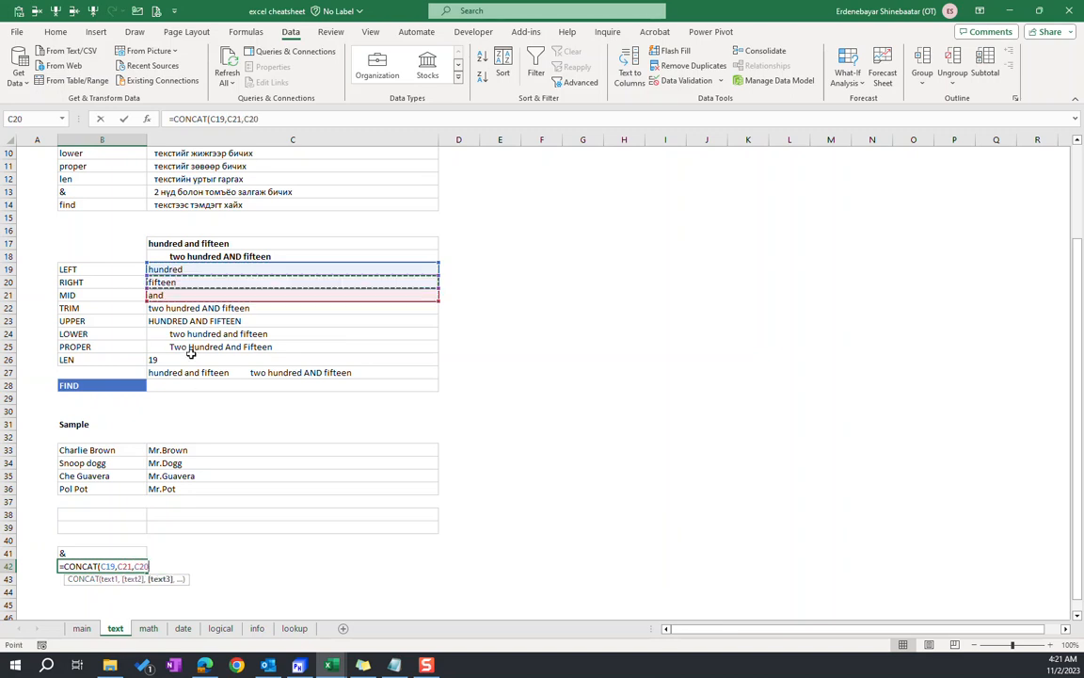
text())
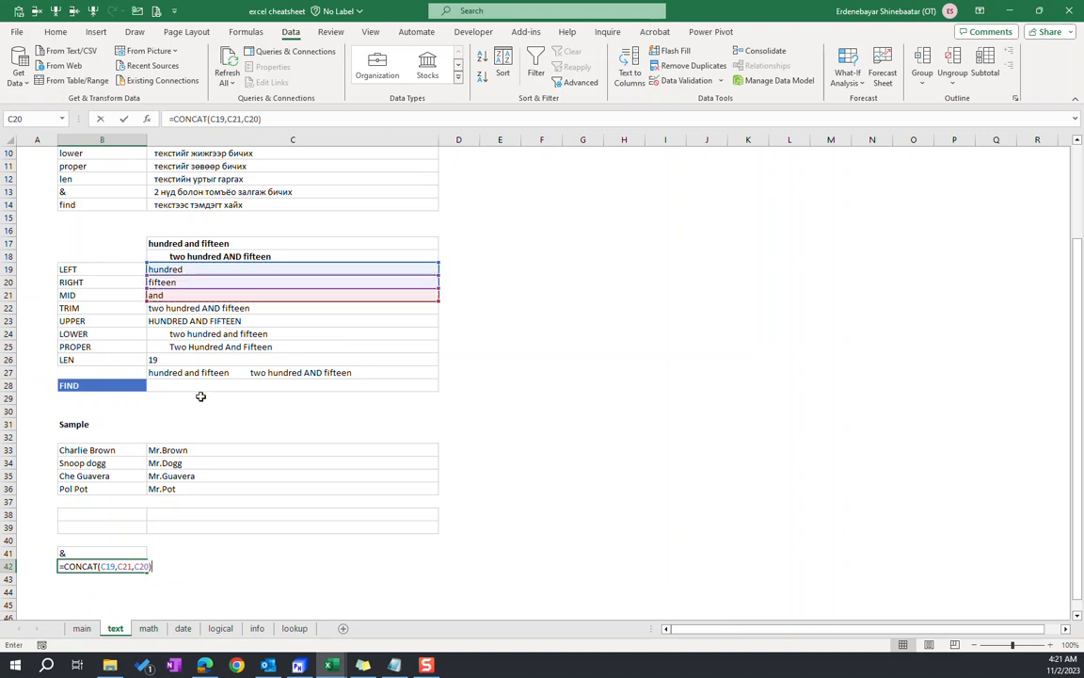
key(ctrl+Return)
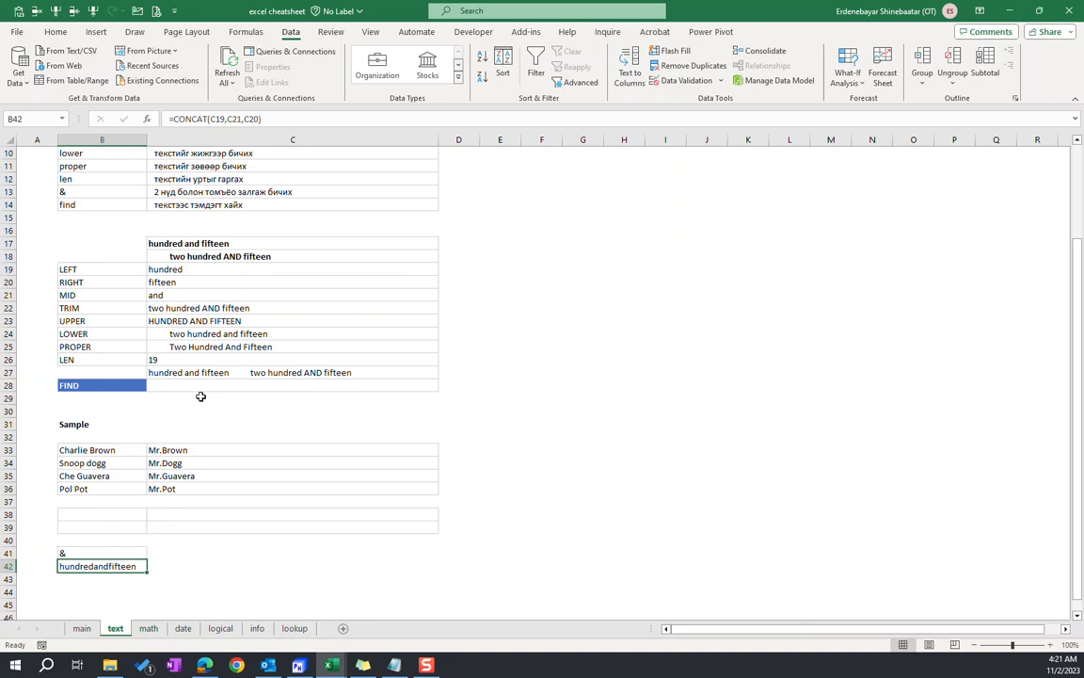
Change the function in the B42 formula from CONCAT to CONCATENATE, keeping the same three cell references
click(277, 119)
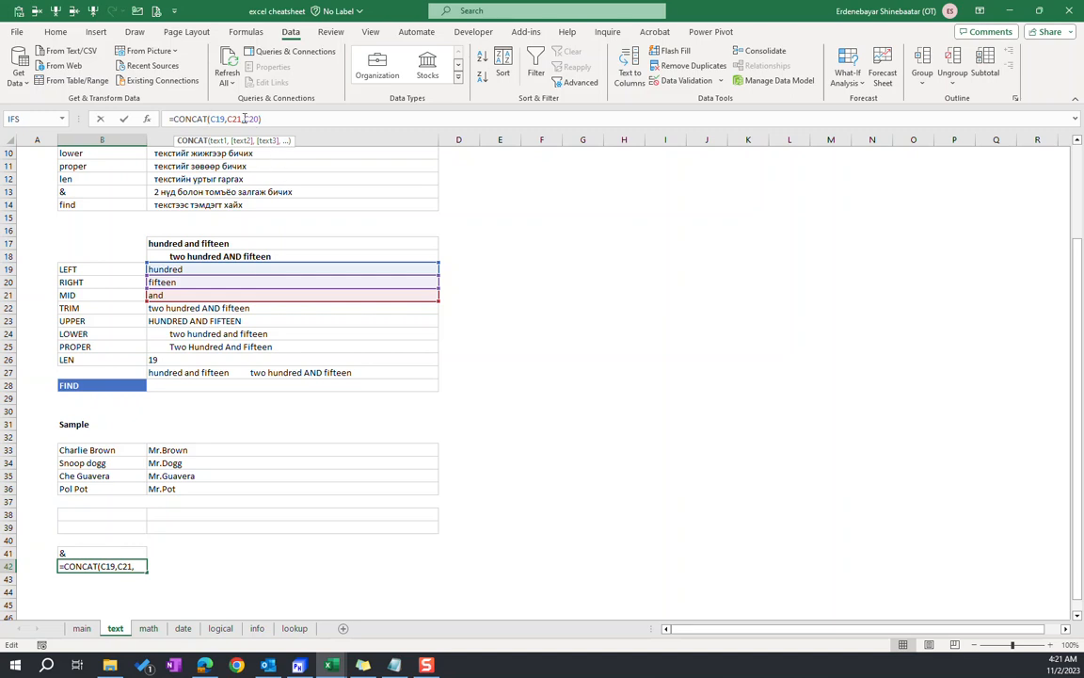
text(e)
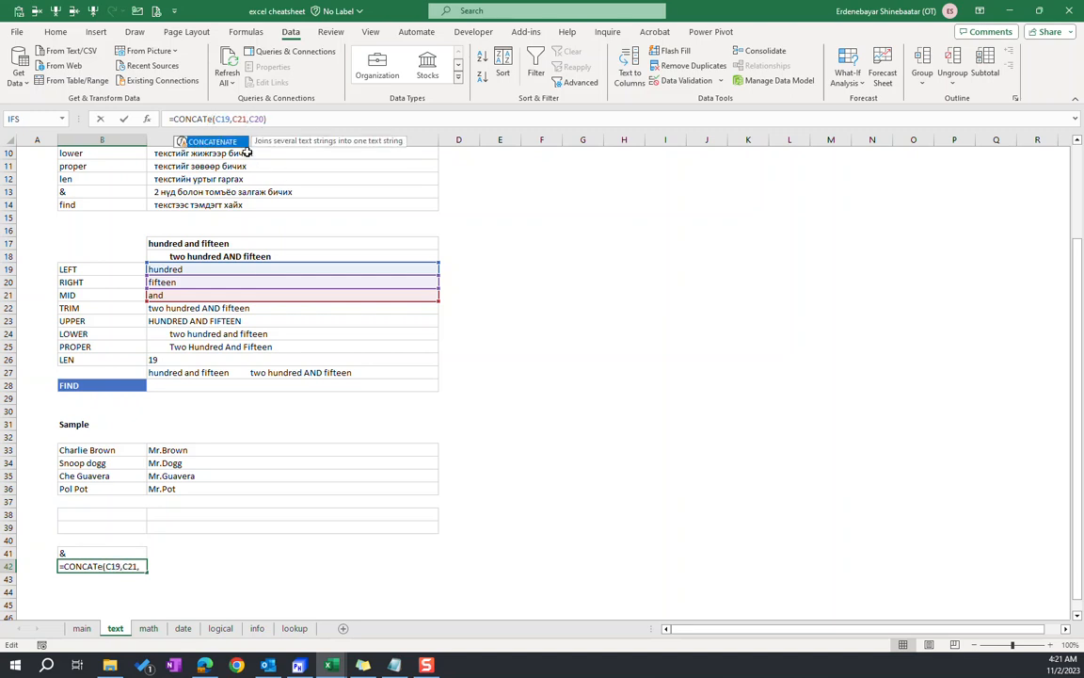
key(Tab)
click(282, 118)
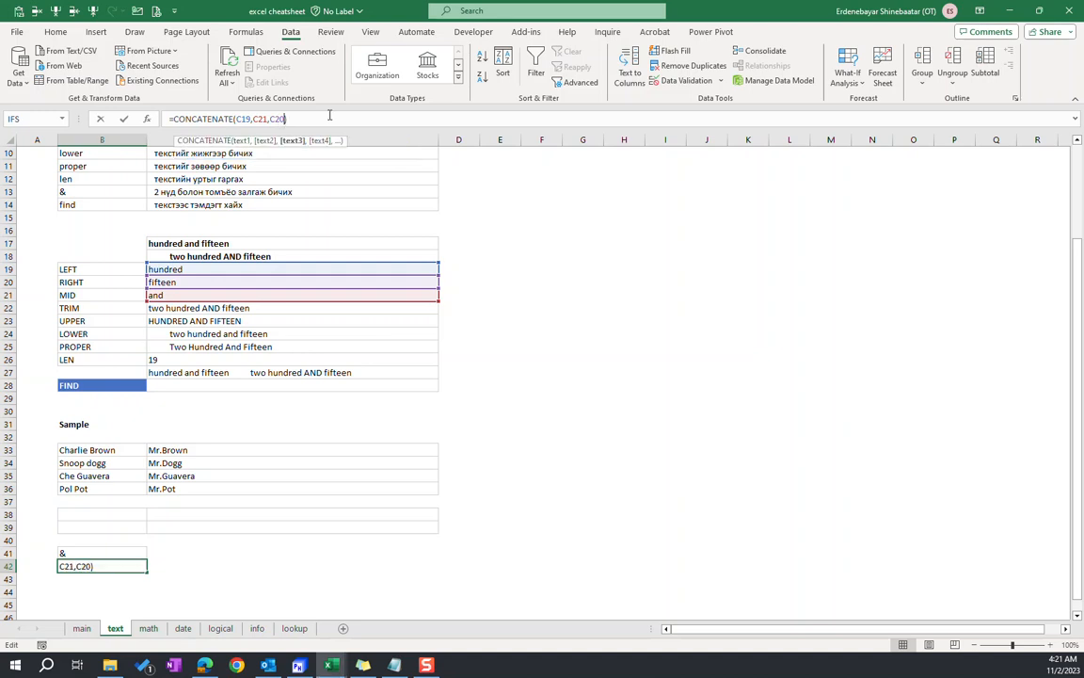
key(Return)
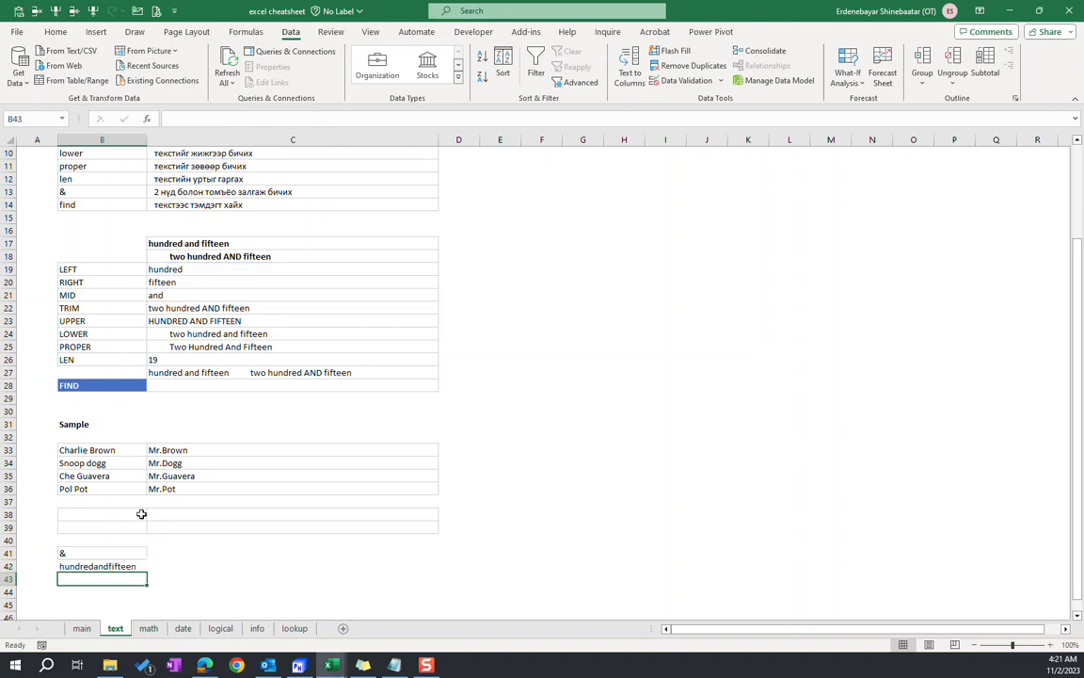
Replace the contents of B42 with the start of a TEXTJOIN formula
click(140, 565)
text(=)
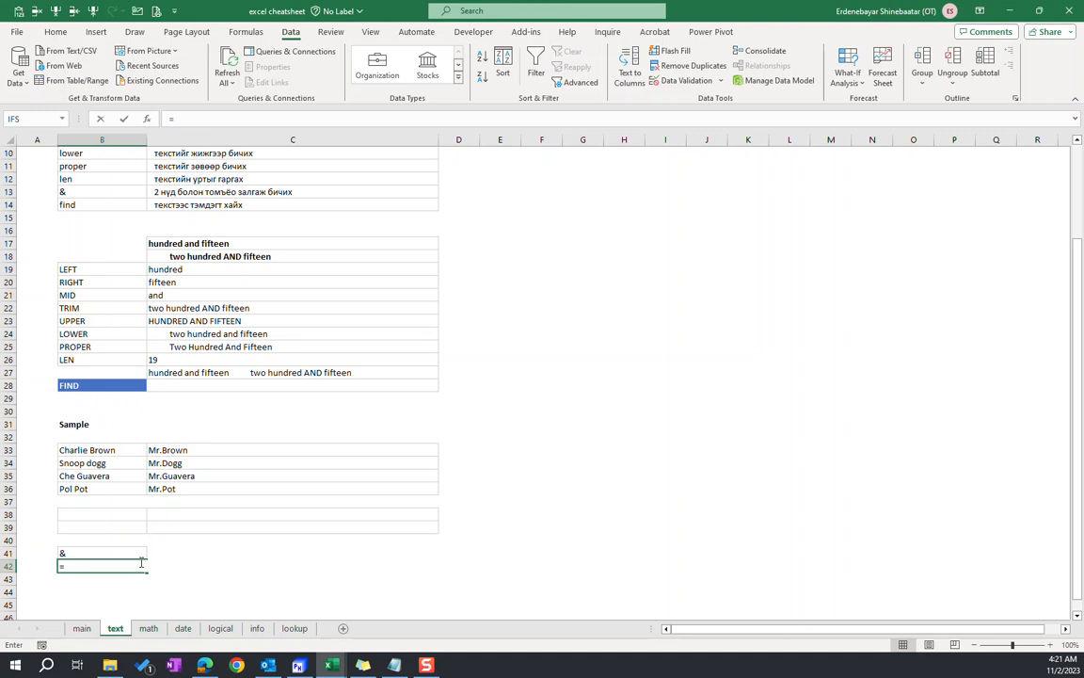
click(205, 665)
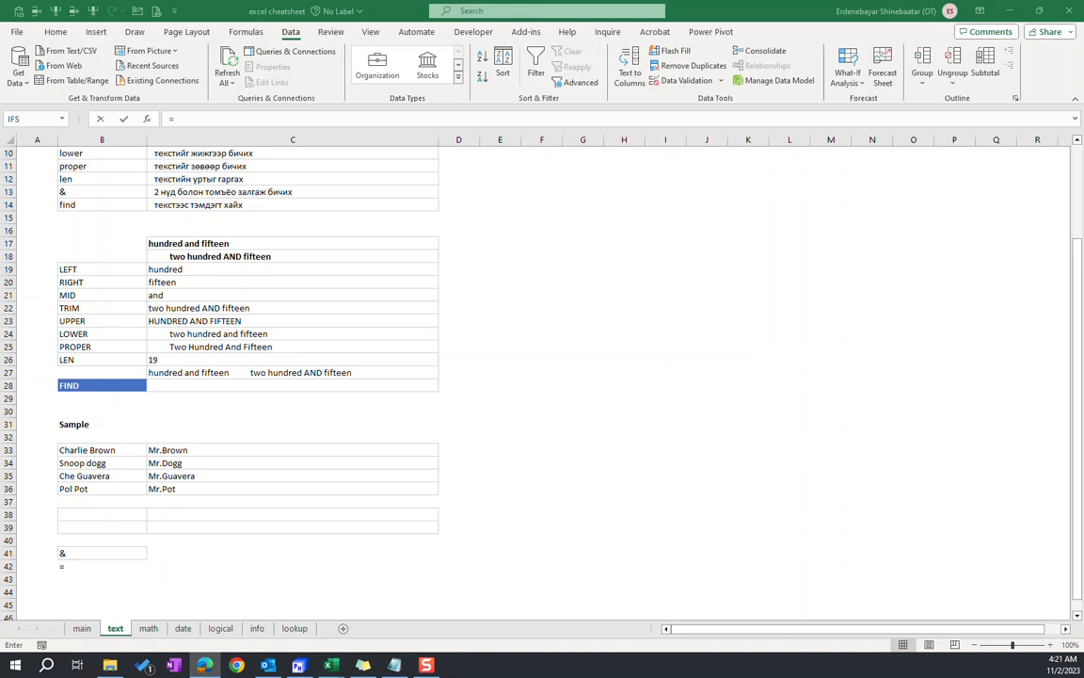
click(94, 539)
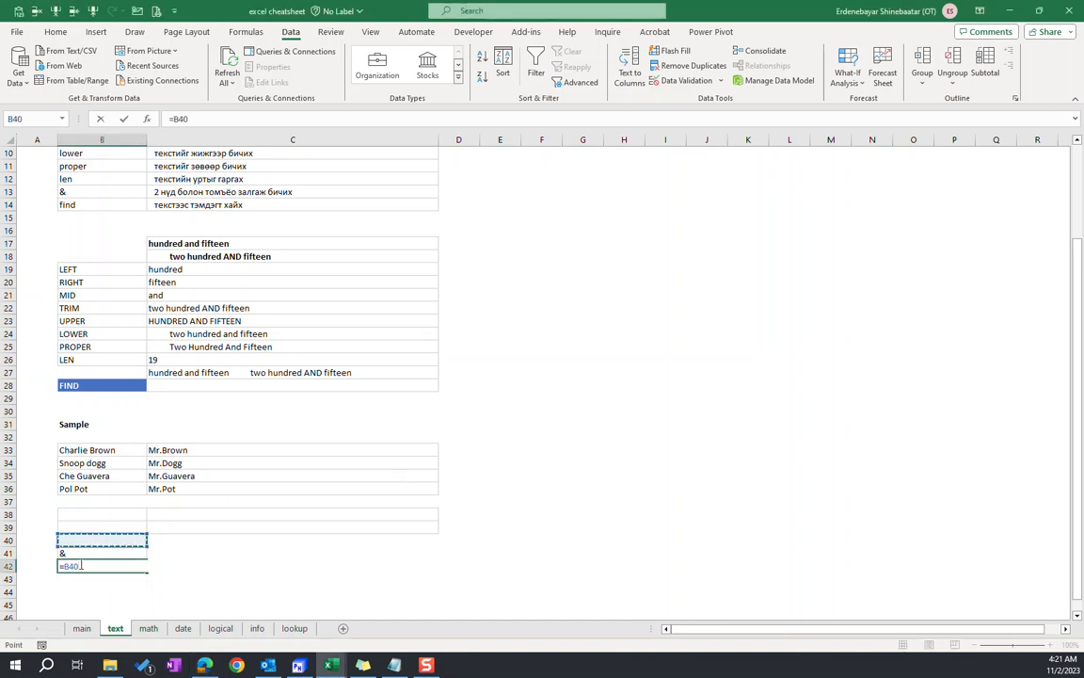
drag(81, 566, 61, 565)
text(text)
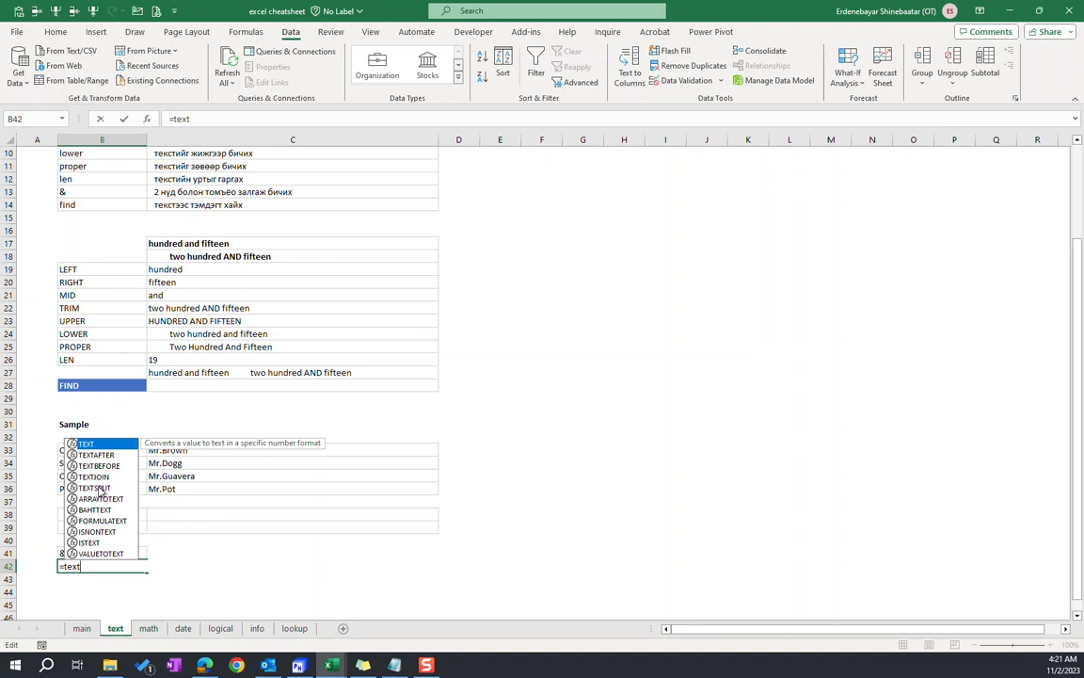
double_click(95, 476)
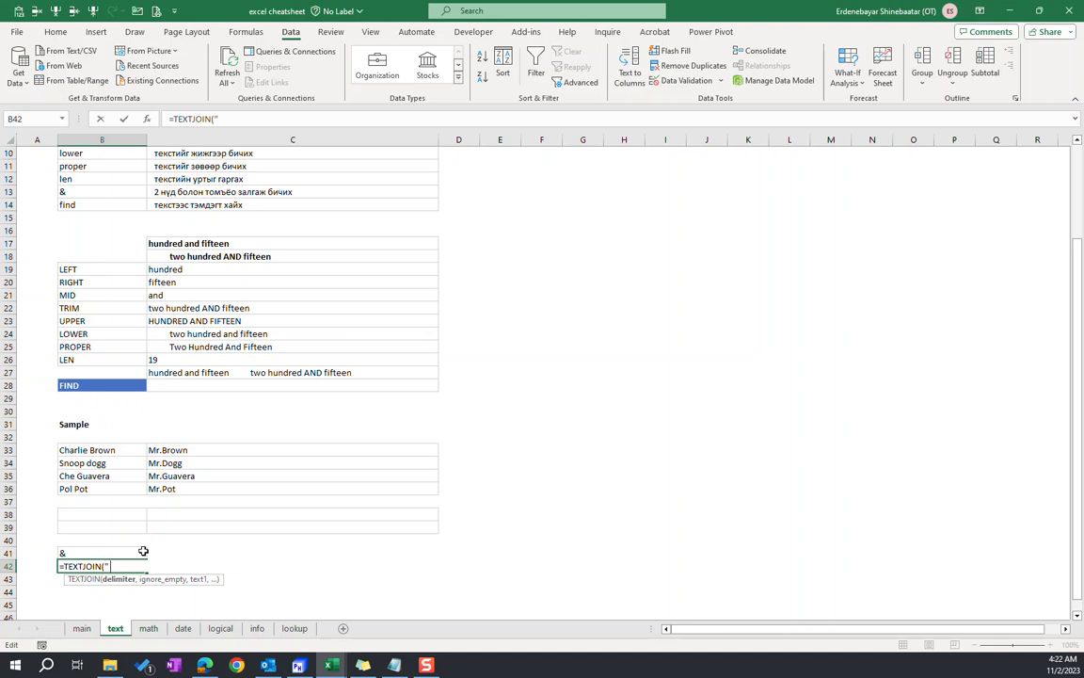
Set the TEXTJOIN delimiter in B42 to a space and its ignore_empty argument to TRUE
text(",)
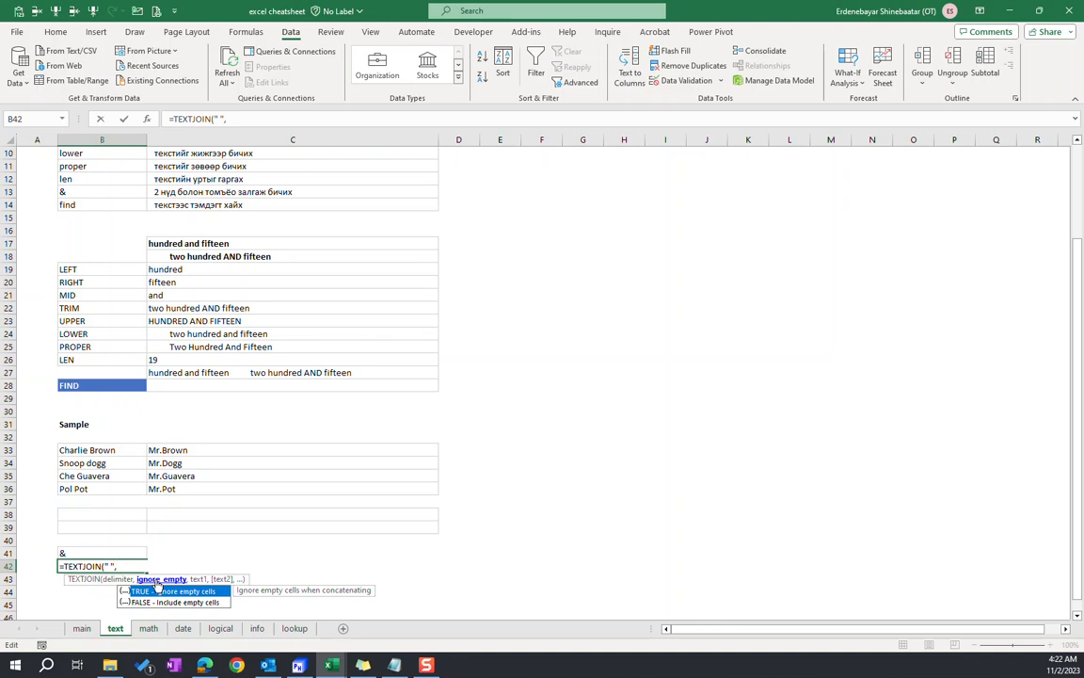
key(Down)
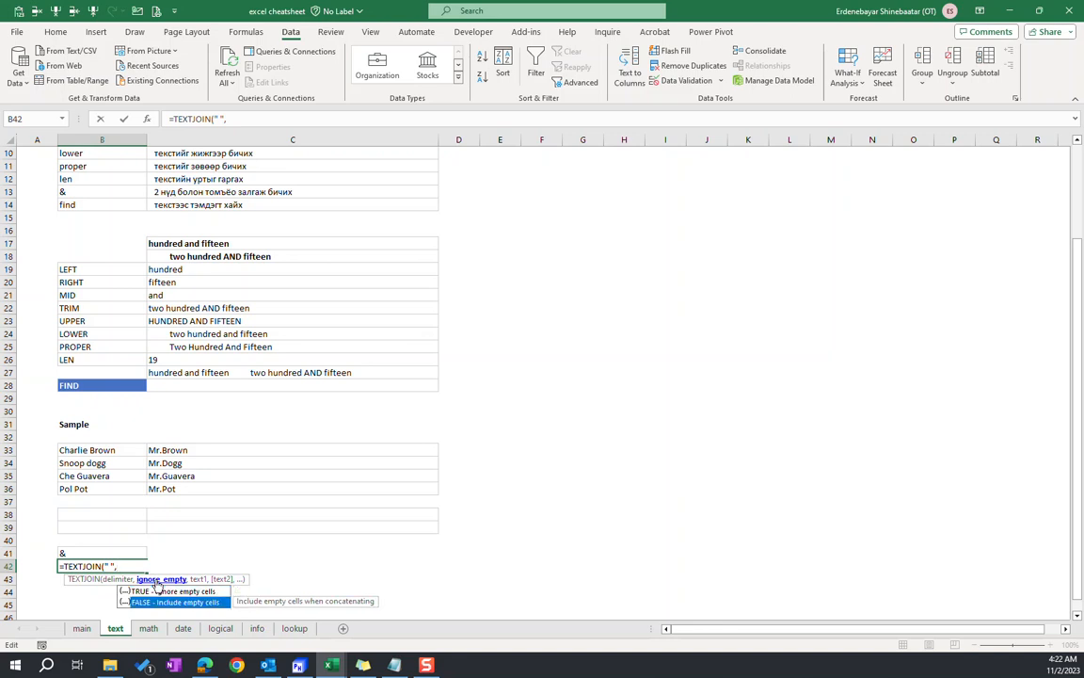
key(Up)
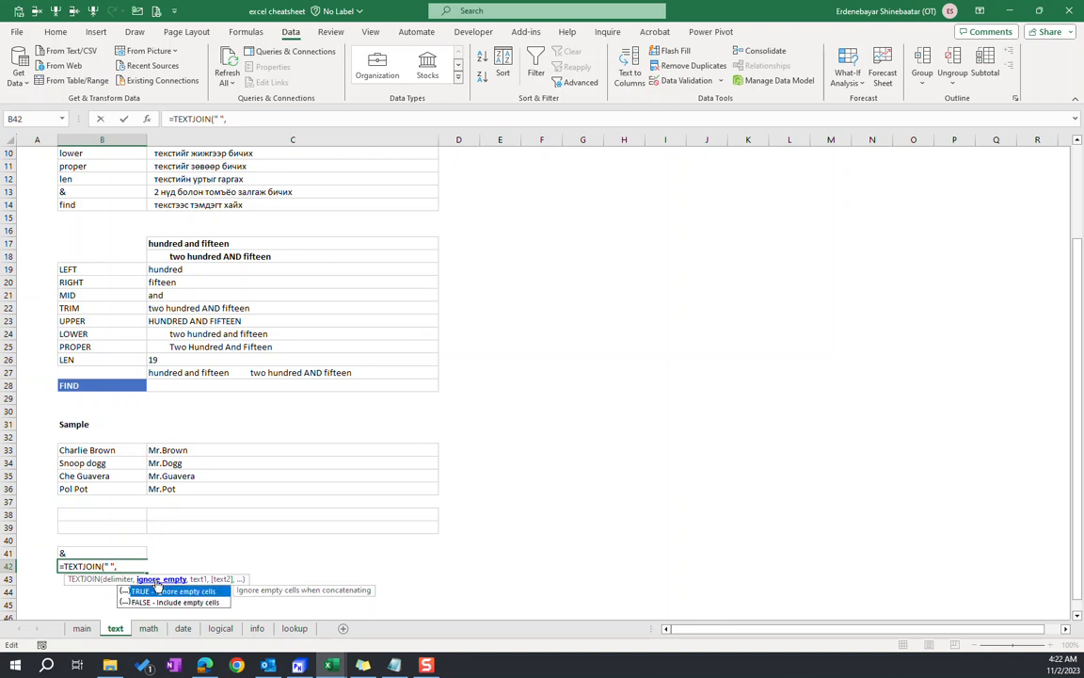
key(Tab)
text(,)
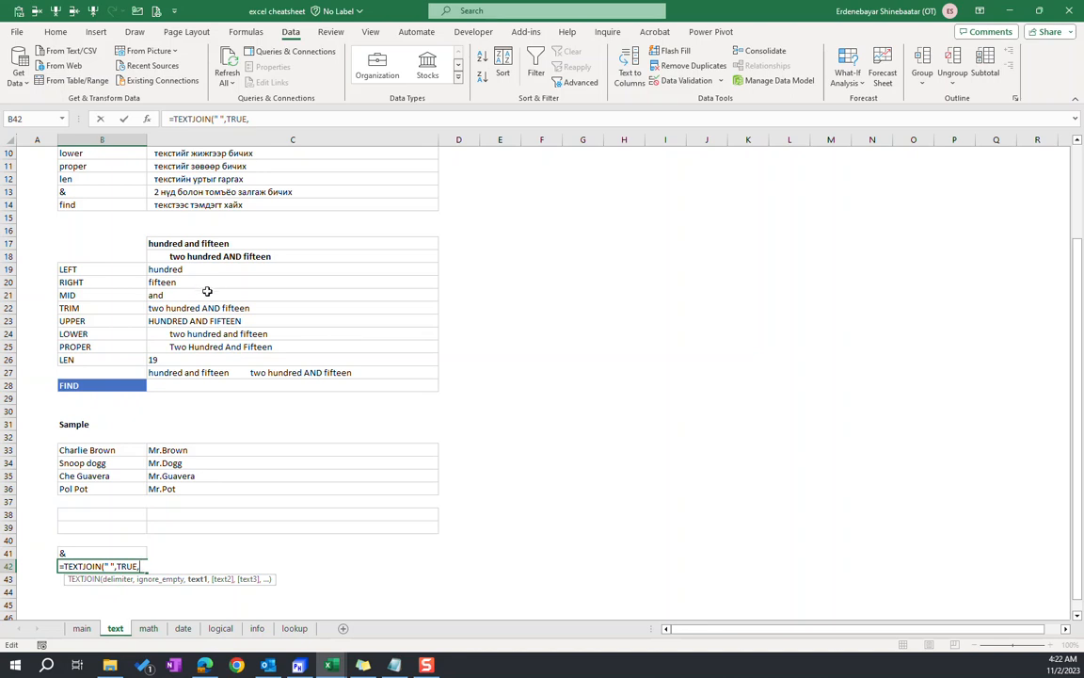
Add C19, C21 and C20 as the text arguments of the TEXTJOIN formula in B42 and confirm it
click(175, 270)
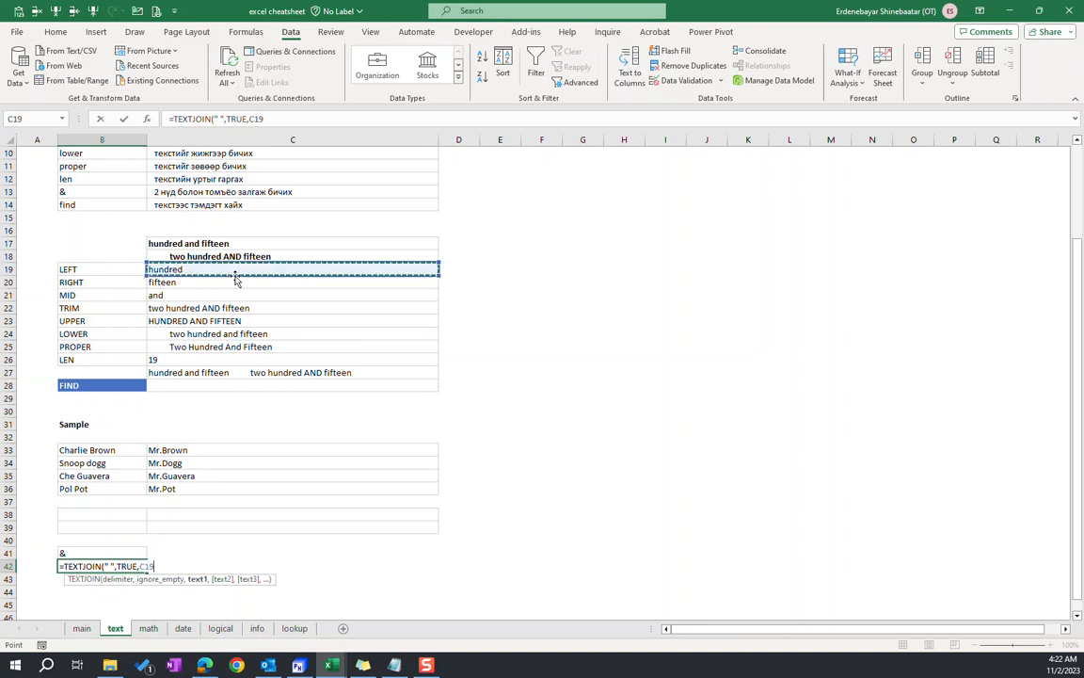
text(,)
click(188, 294)
text(,)
click(186, 282)
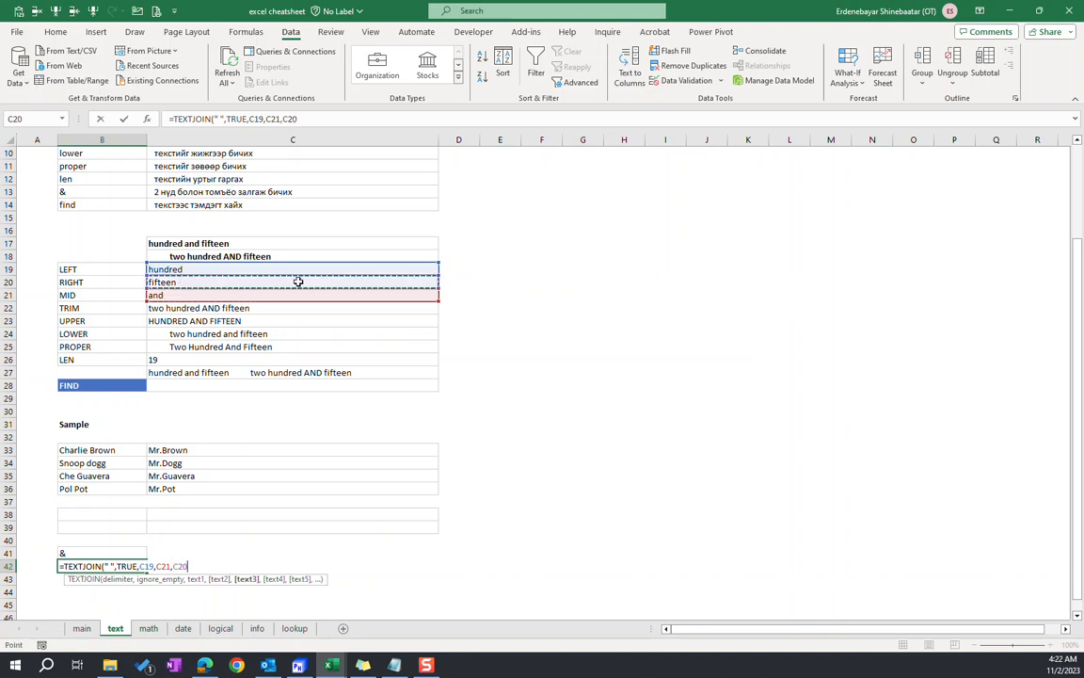
key(Return)
key(Up)
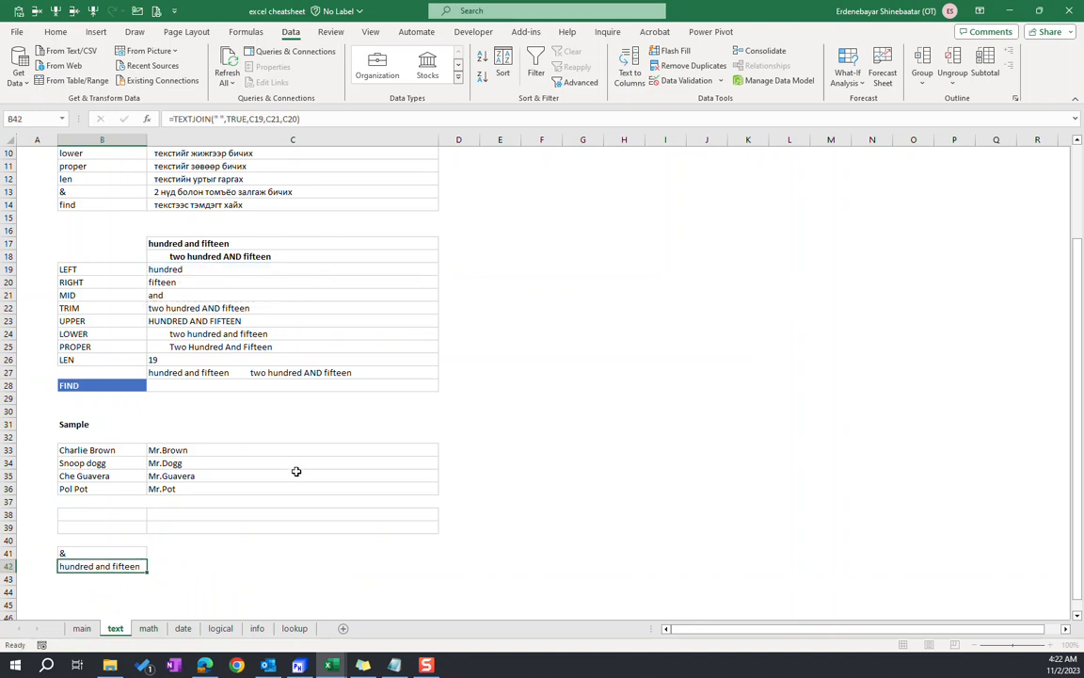
Replace the space delimiter in the B42 TEXTJOIN formula with "REDRED"
click(201, 116)
key(BackSpace)
text(RED)
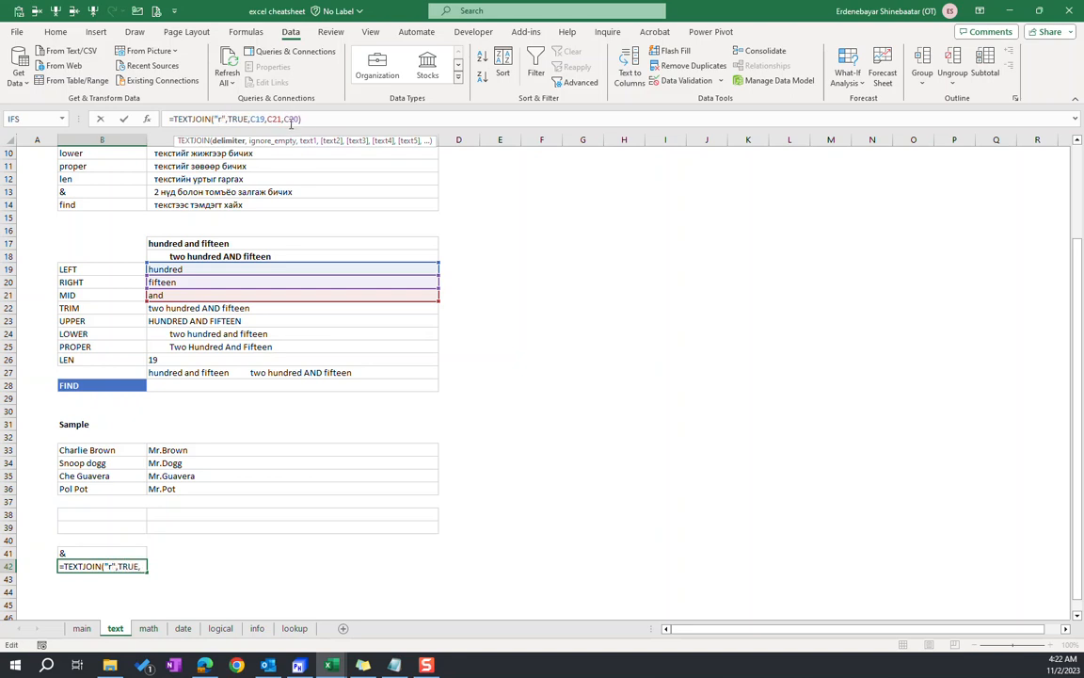
text(RED)
key(Return)
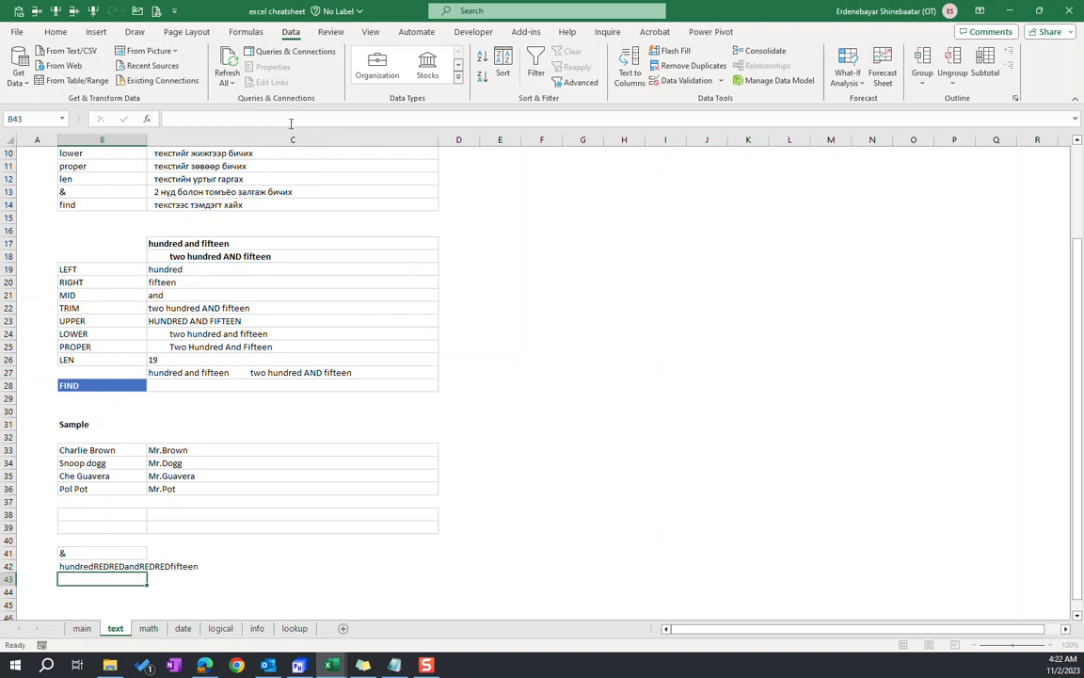
Clear the & label and the TEXTJOIN formula from B41:B42
click(106, 568)
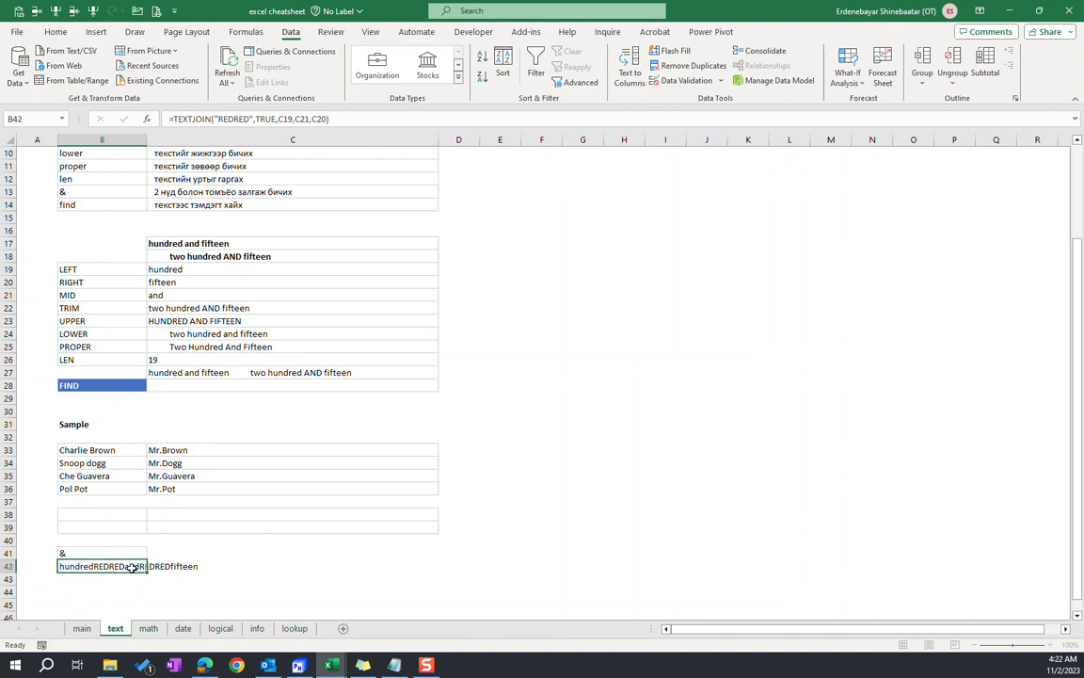
click(104, 555)
click(102, 567)
drag(102, 555, 103, 566)
key(Delete)
click(81, 564)
click(315, 553)
click(90, 542)
drag(93, 515, 213, 525)
click(88, 517)
scroll(140, 419, up, 1)
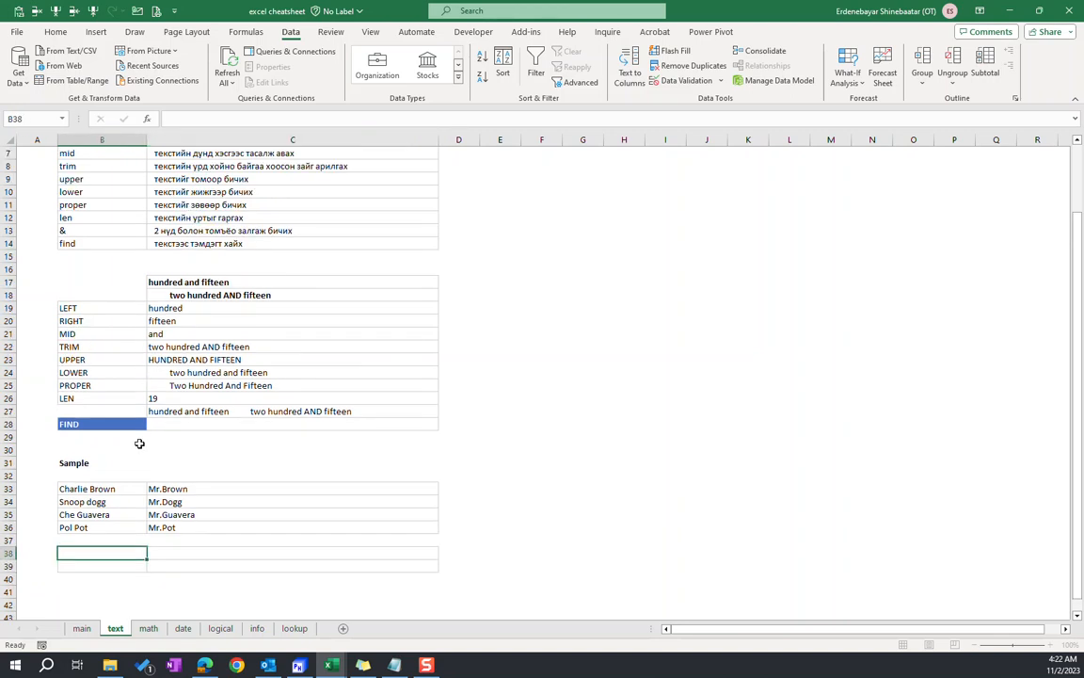
Clear the "Mr." formulas from C33:C36 in the sample table, keeping the names in column B
drag(106, 489, 107, 526)
drag(191, 489, 134, 525)
click(178, 524)
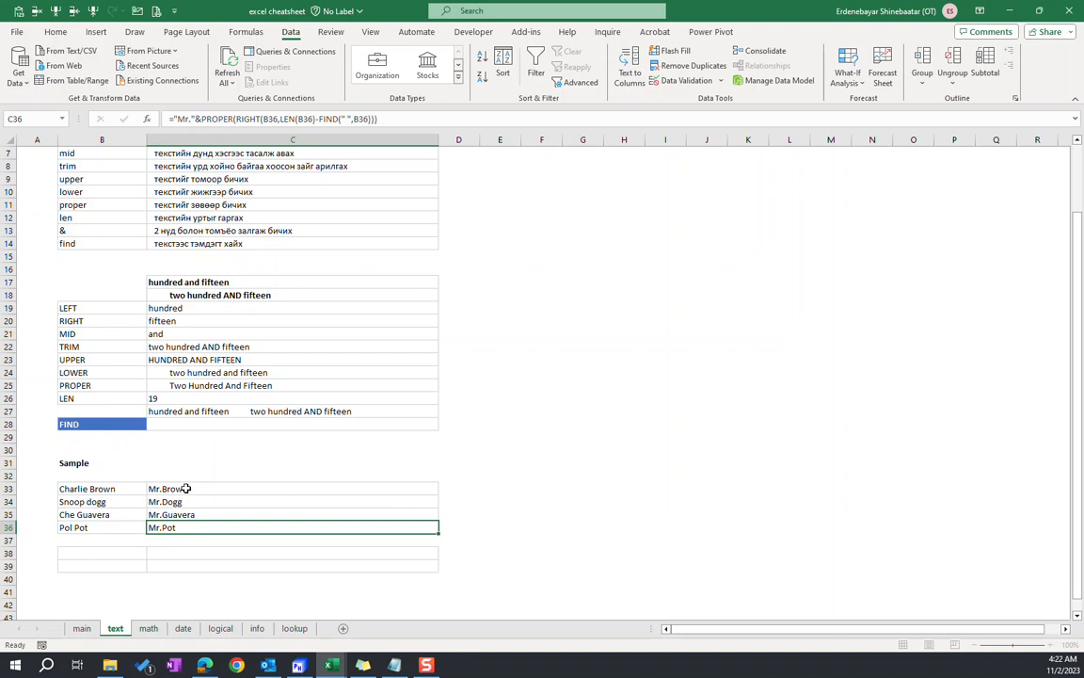
drag(194, 487, 140, 522)
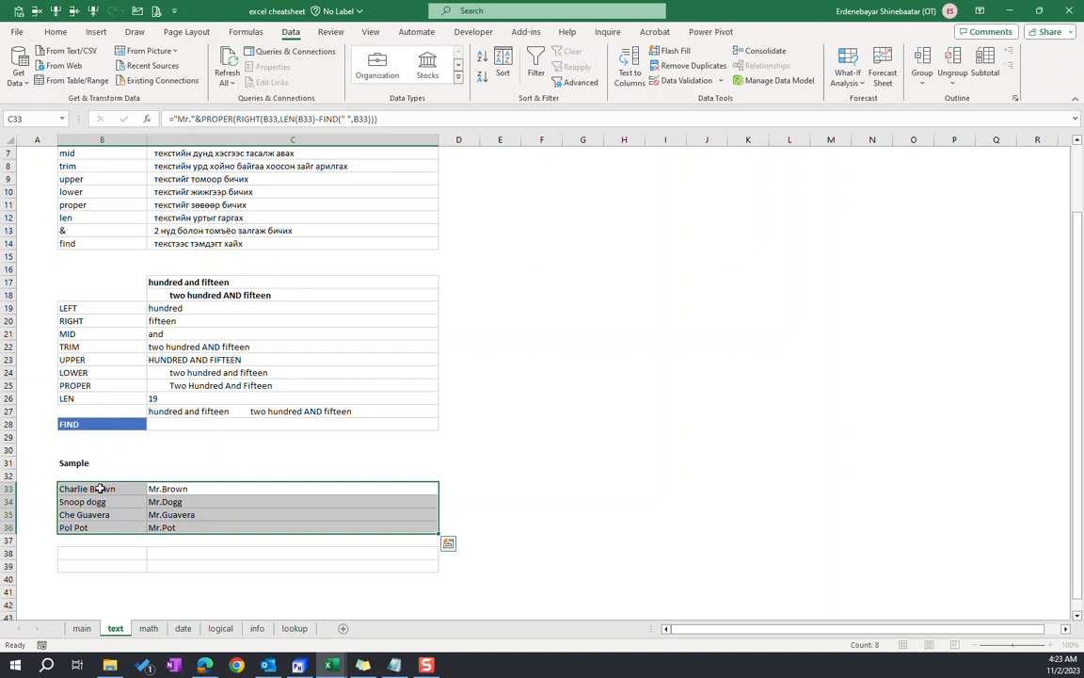
drag(109, 487, 96, 518)
drag(186, 486, 191, 525)
key(Delete)
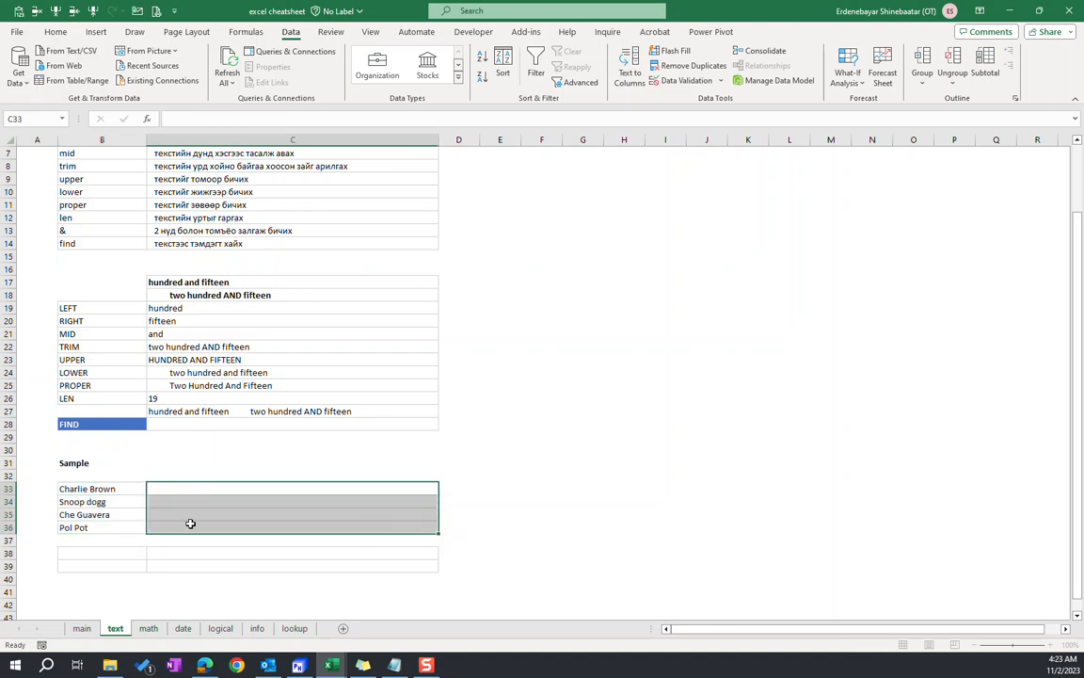
Enter =LEFT(B33,1) in C33 to extract the first initial and fill it down through C36
click(85, 489)
double_click(73, 491)
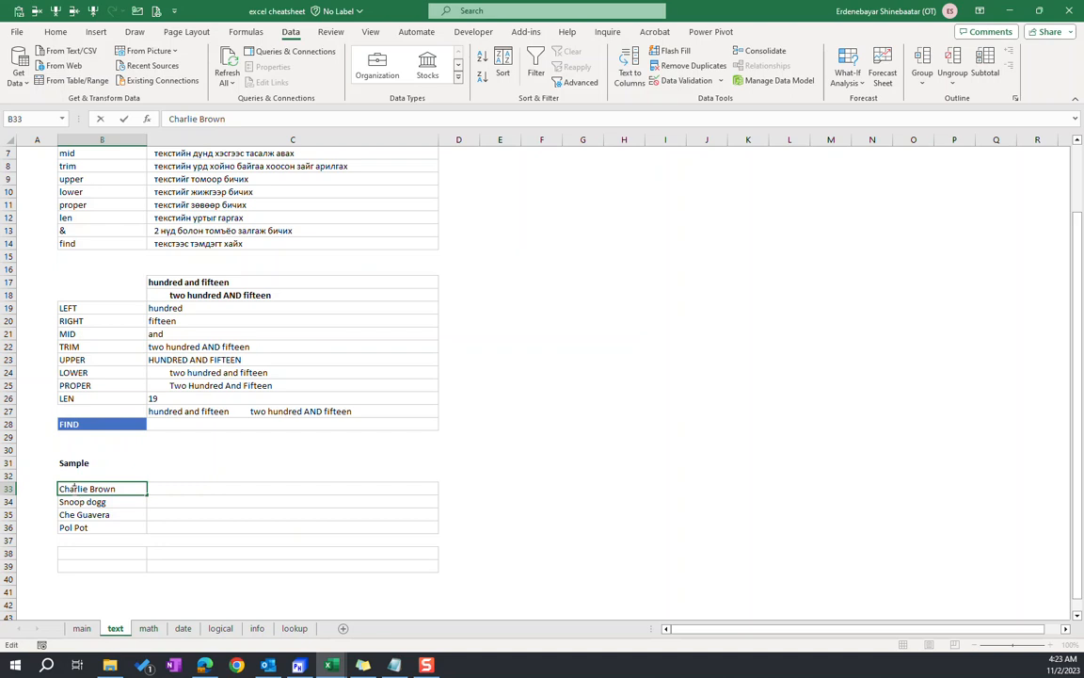
double_click(99, 490)
click(177, 493)
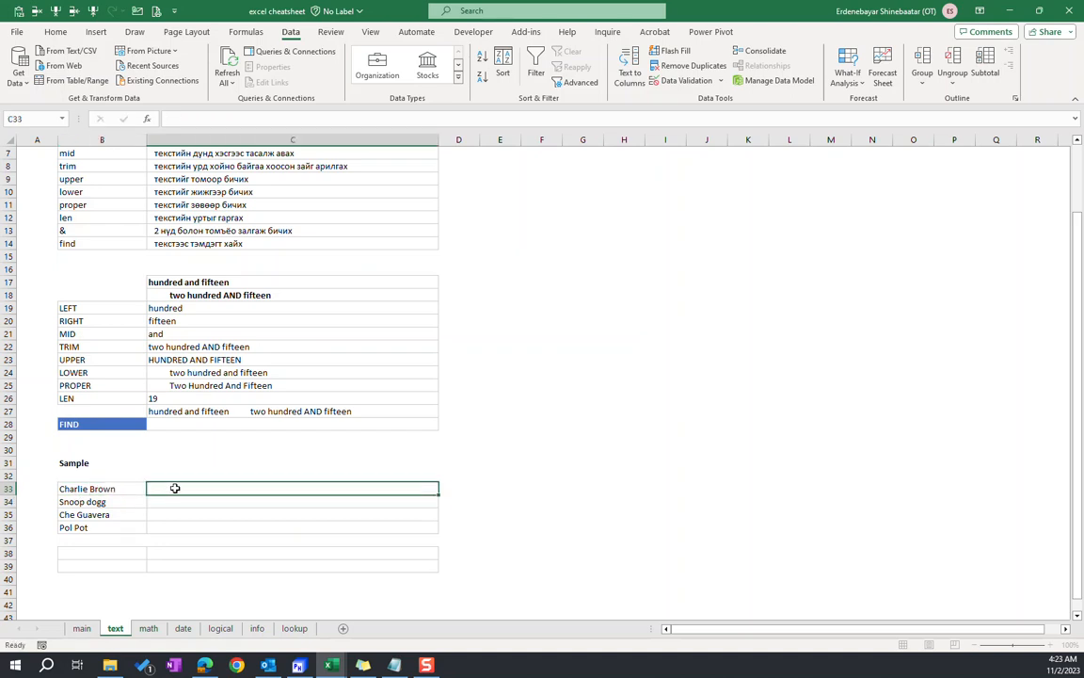
text(=left()
click(105, 490)
text(,1))
key(Return)
key(Up)
drag(155, 490, 160, 528)
key(ctrl+d)
Append a period in quotes with & to the C33 formula and start a joined RIGHT function on B33
click(249, 485)
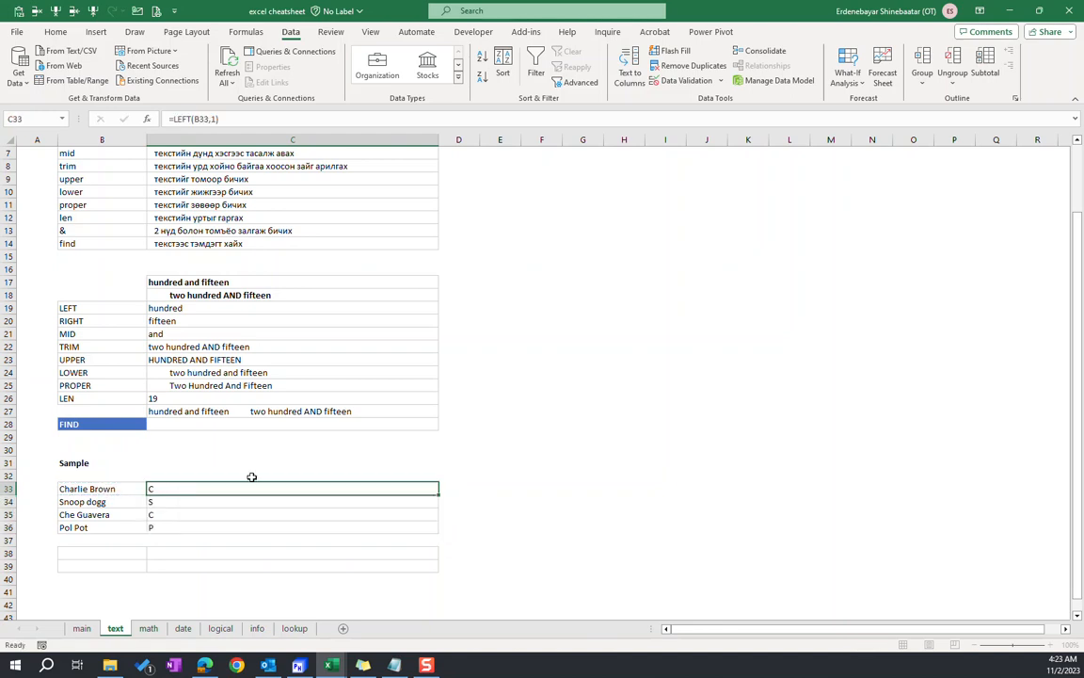
click(246, 116)
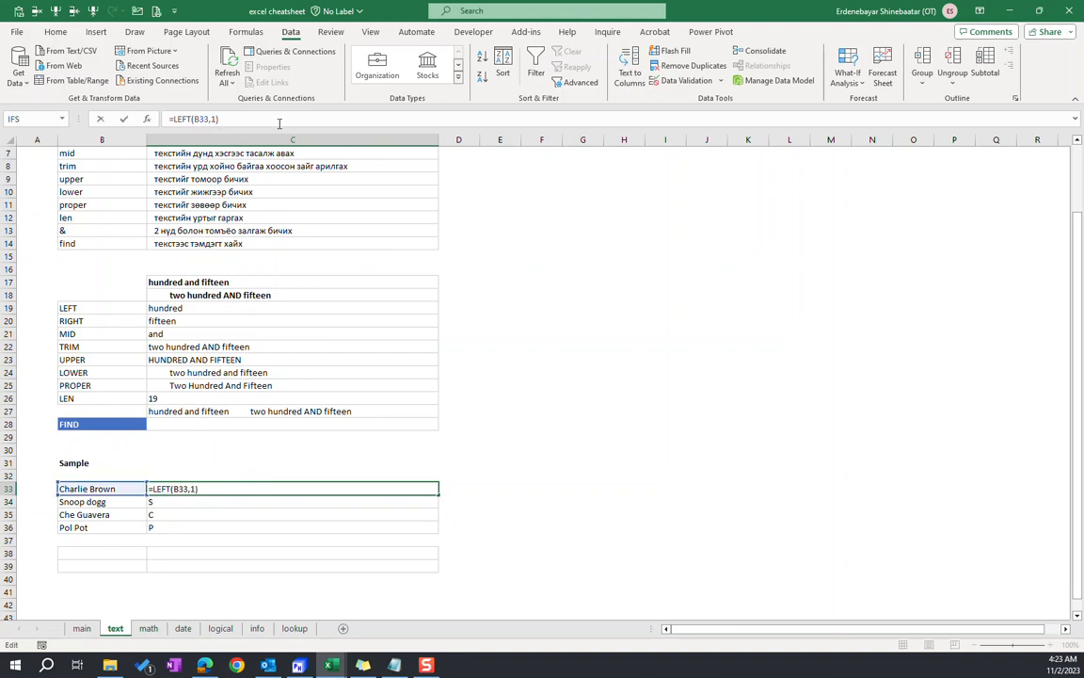
text(&".)
text(&right()
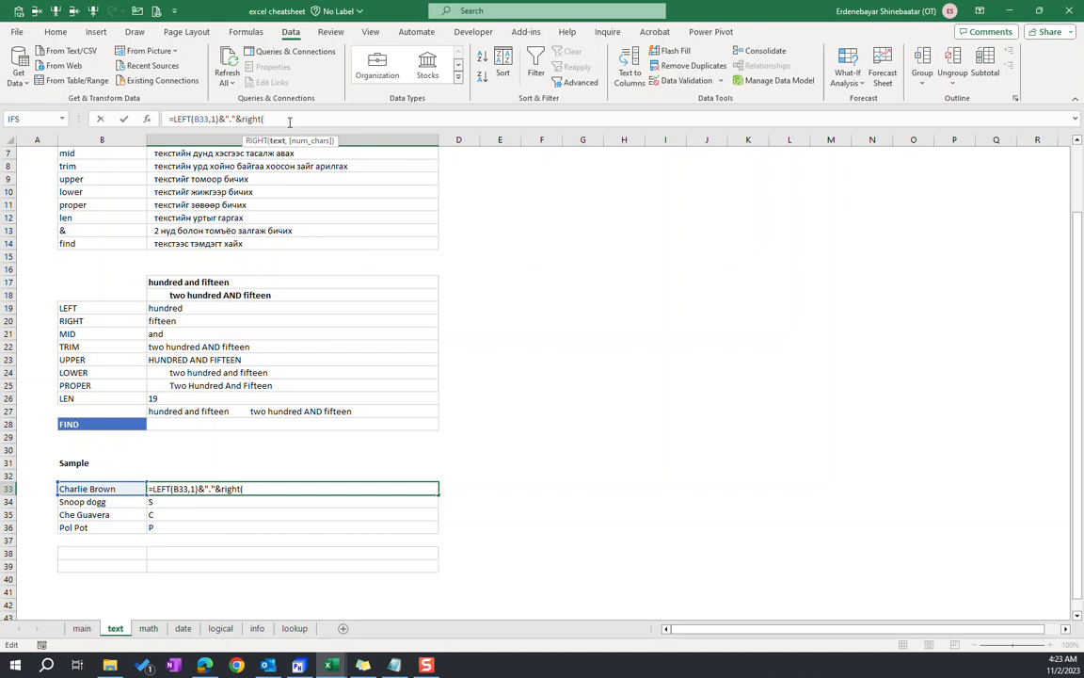
click(111, 488)
Set the RIGHT function's character count in C33 to LEN(B33)-FIND(" ",B33) and complete the formula
text(,len()
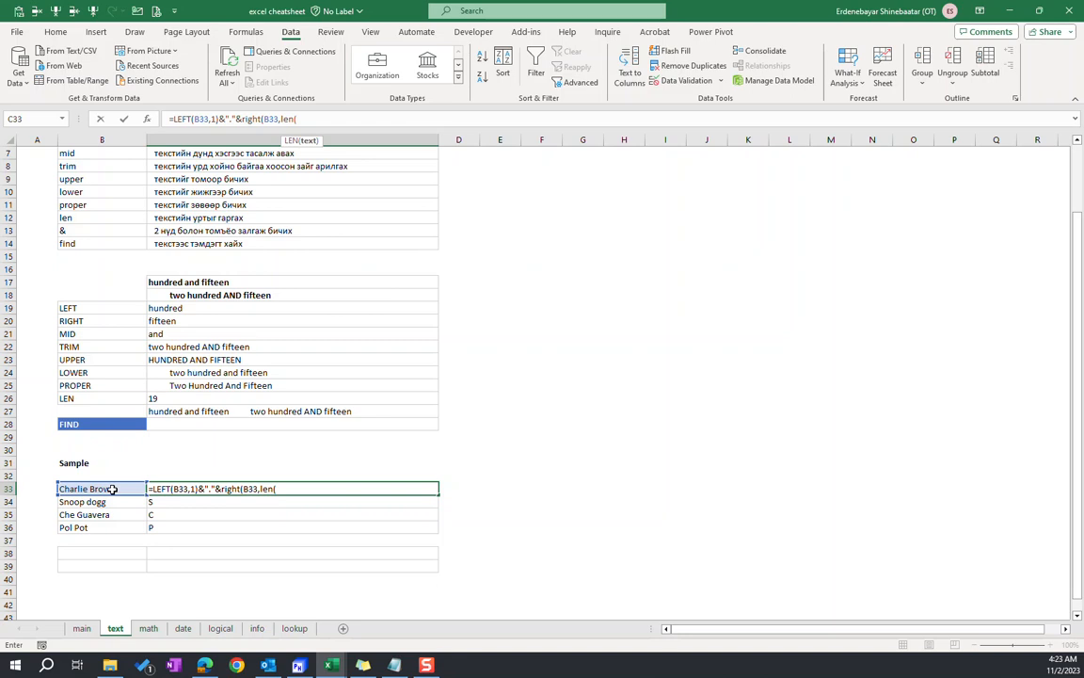
click(111, 489)
text()-find(" ",)
click(111, 489)
text()))
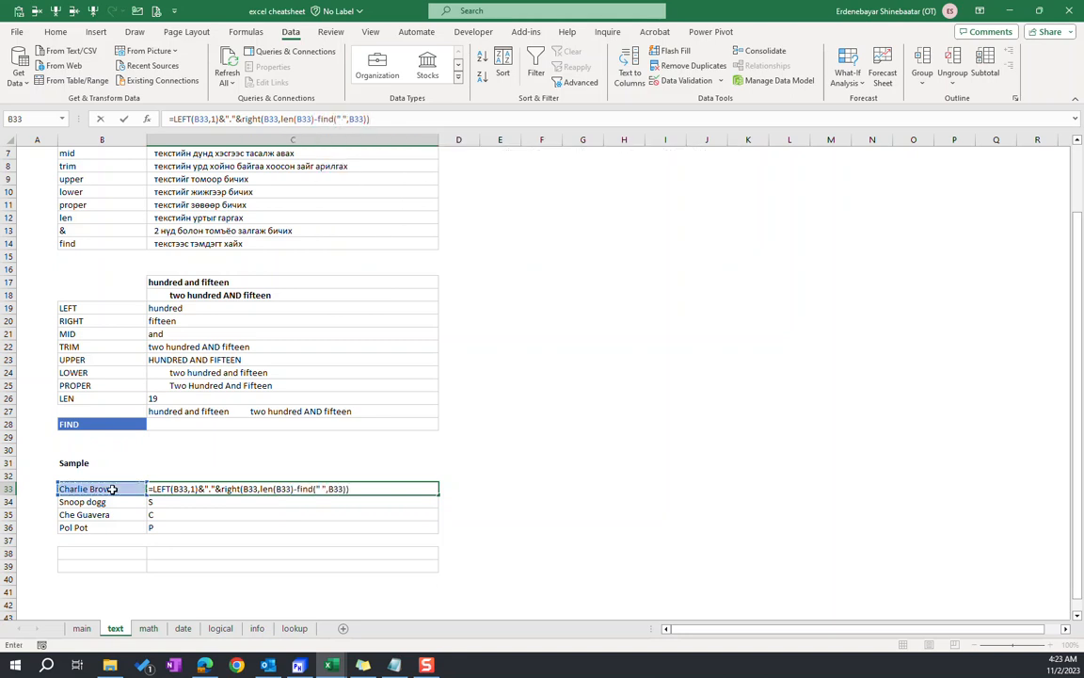
key(Return)
Fill the combined initial and last-name formula from C33 down through C36
key(Up)
shift+click(188, 526)
click(214, 497)
click(206, 488)
click(223, 501)
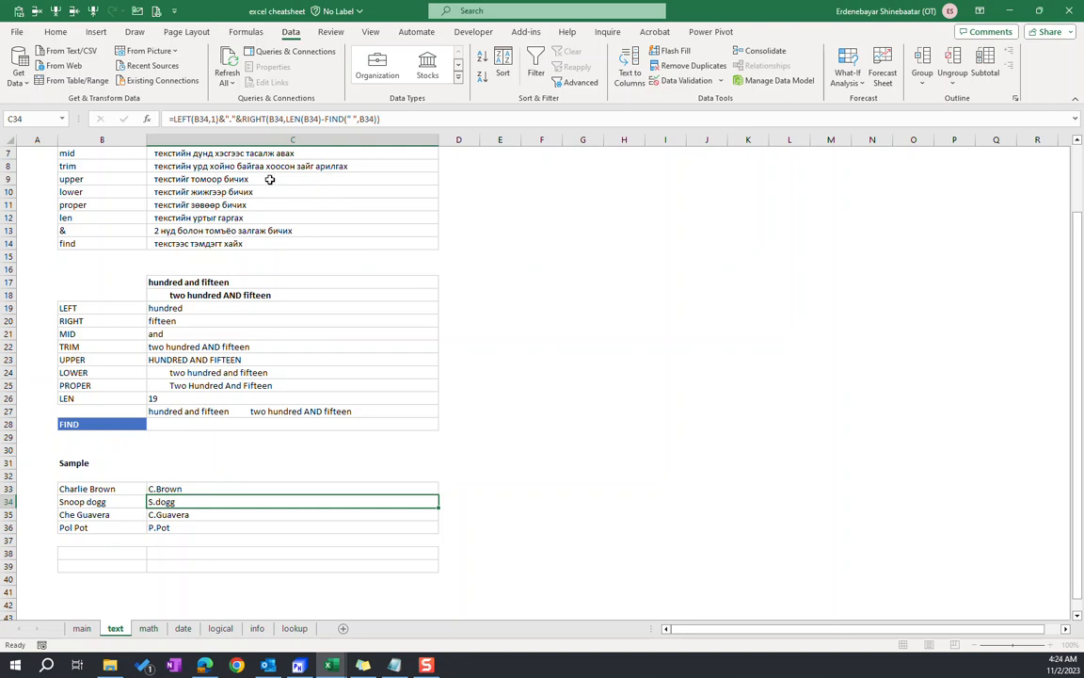
Wrap the RIGHT portion of the C34 formula in PROPER to capitalise the last name
click(230, 117)
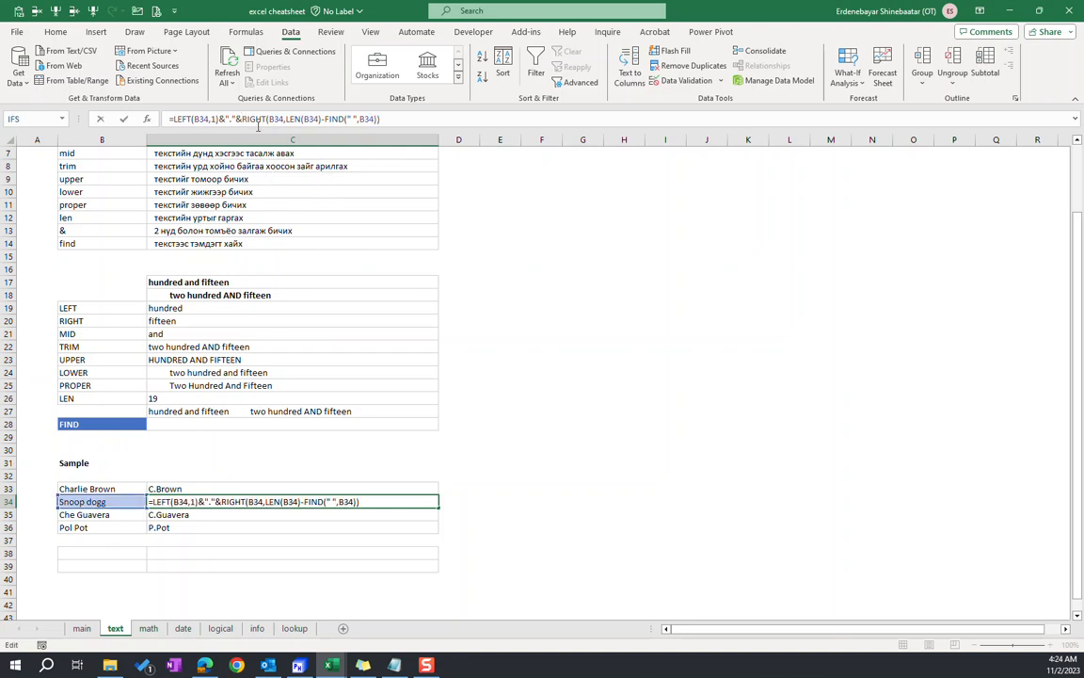
drag(241, 118, 478, 114)
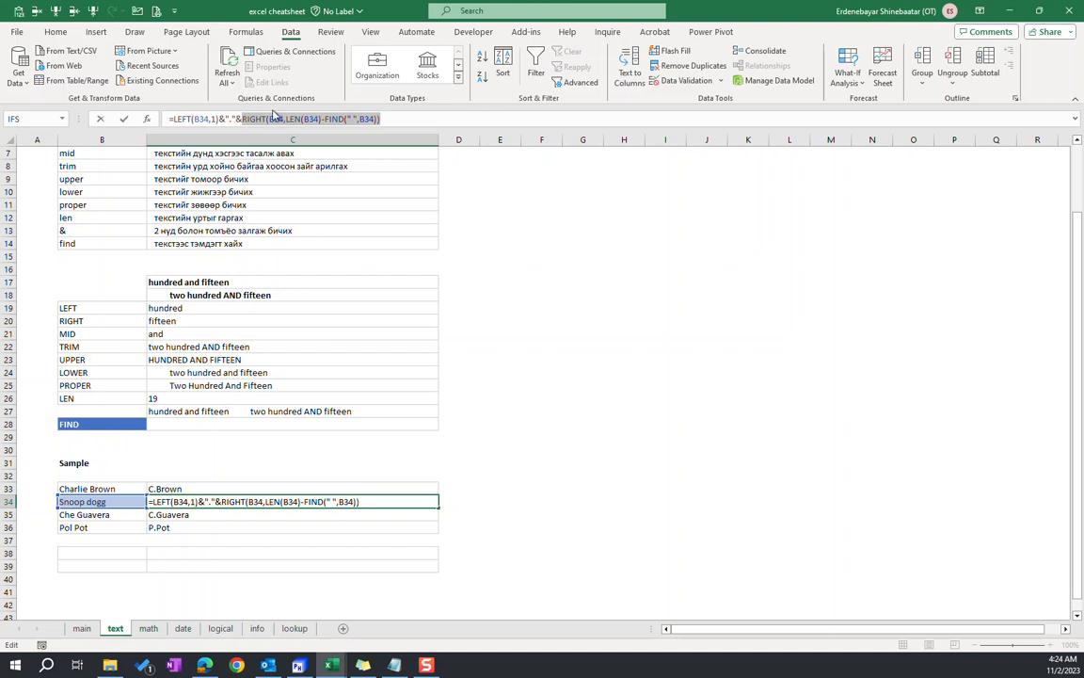
click(243, 118)
text(pr)
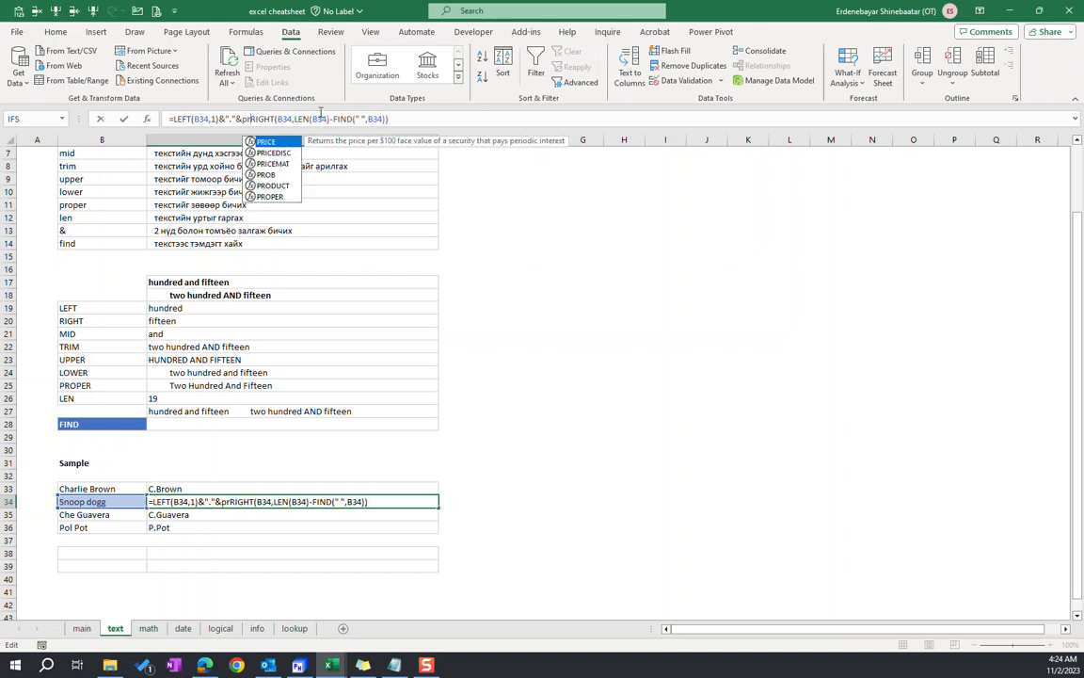
key(Down)
key(Down)
key(Down)
key(Down)
key(Down)
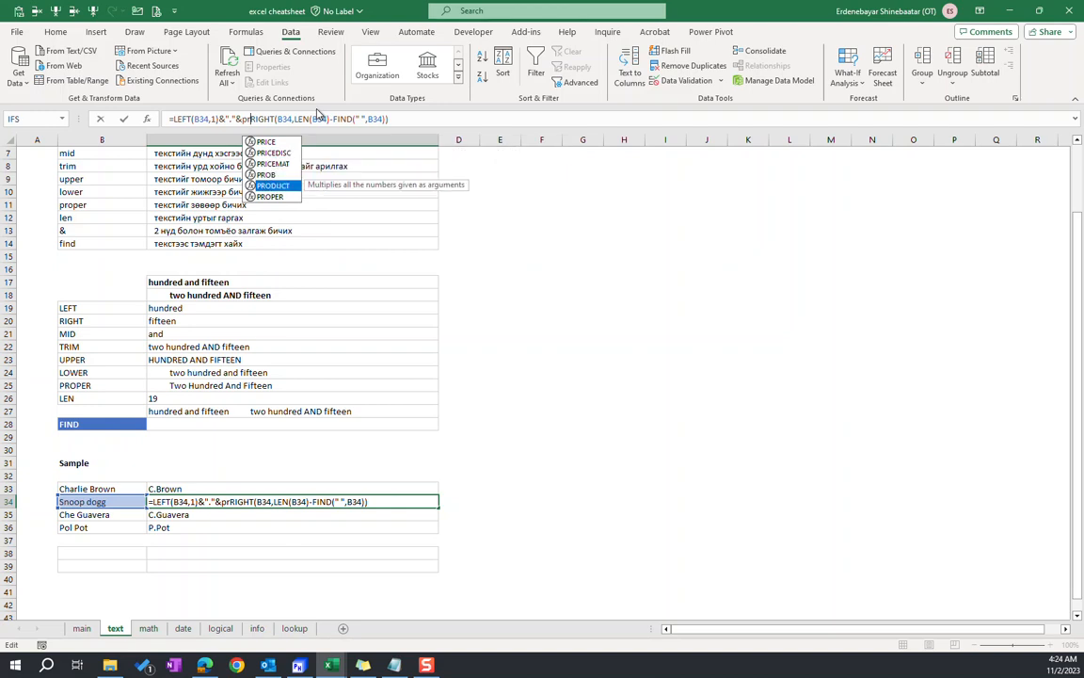
key(Tab)
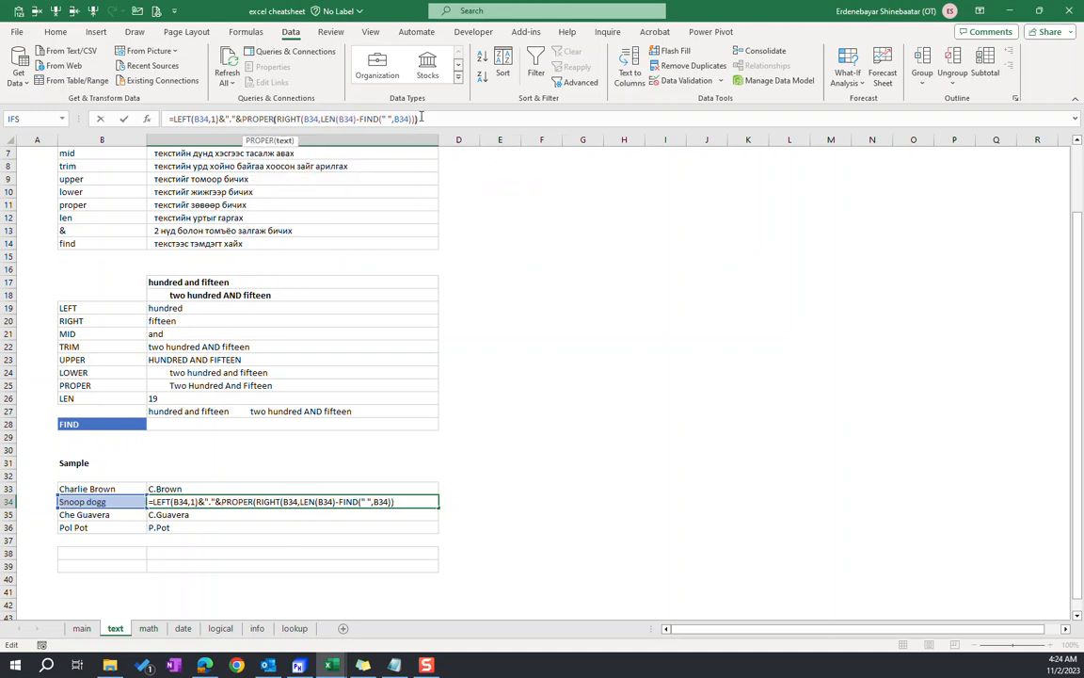
key(Return)
Try to copy the PROPER version of the formula from C34 over C33:C36
click(193, 500)
key(ctrl+c)
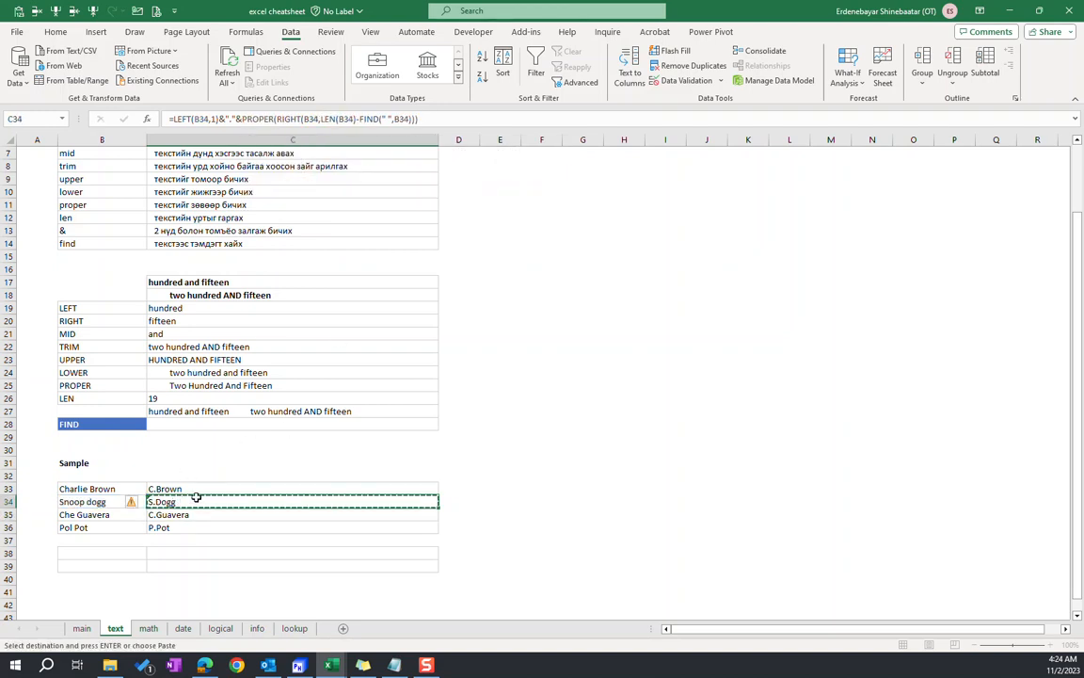
drag(164, 489, 172, 524)
key(Return)
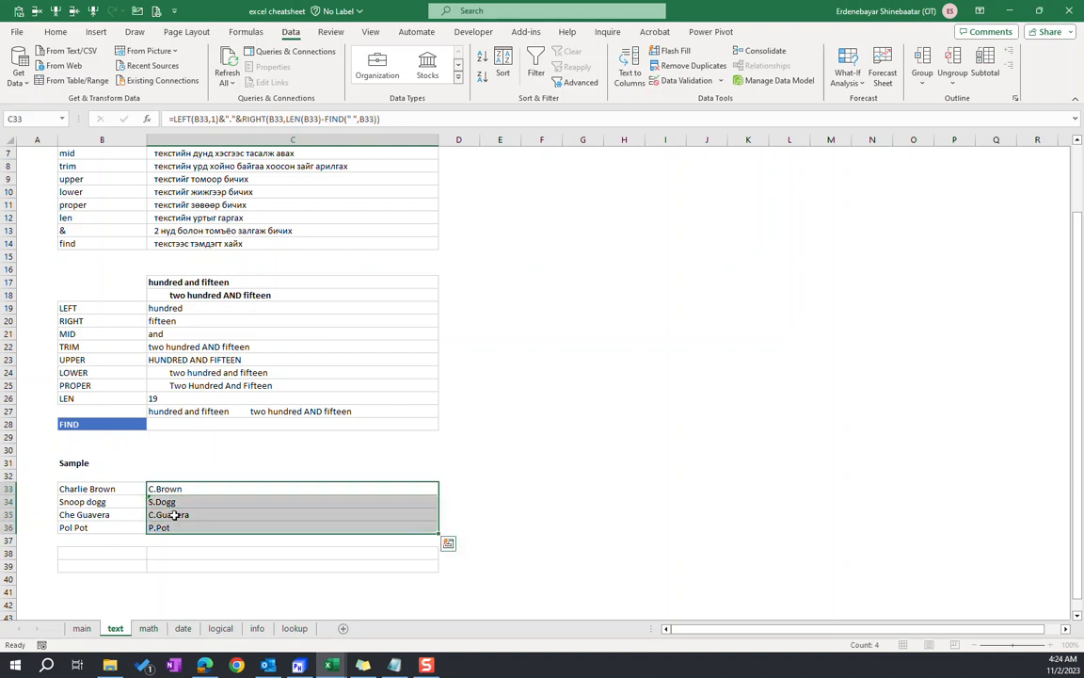
Look at the error-checking options for the formula in C34
click(165, 502)
click(136, 502)
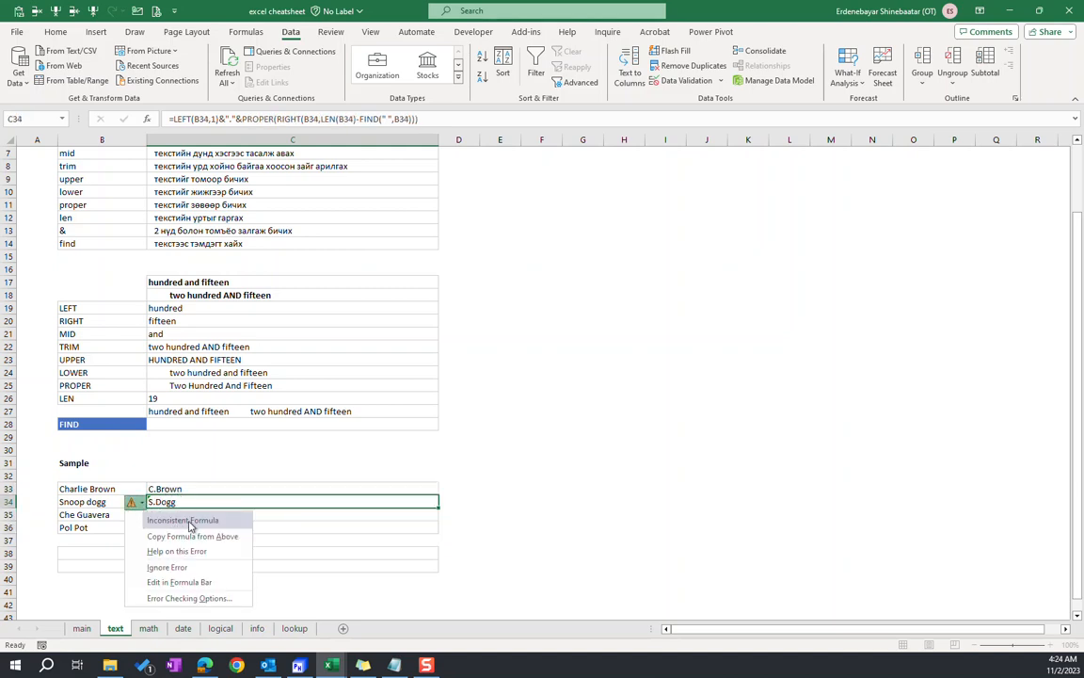
click(185, 501)
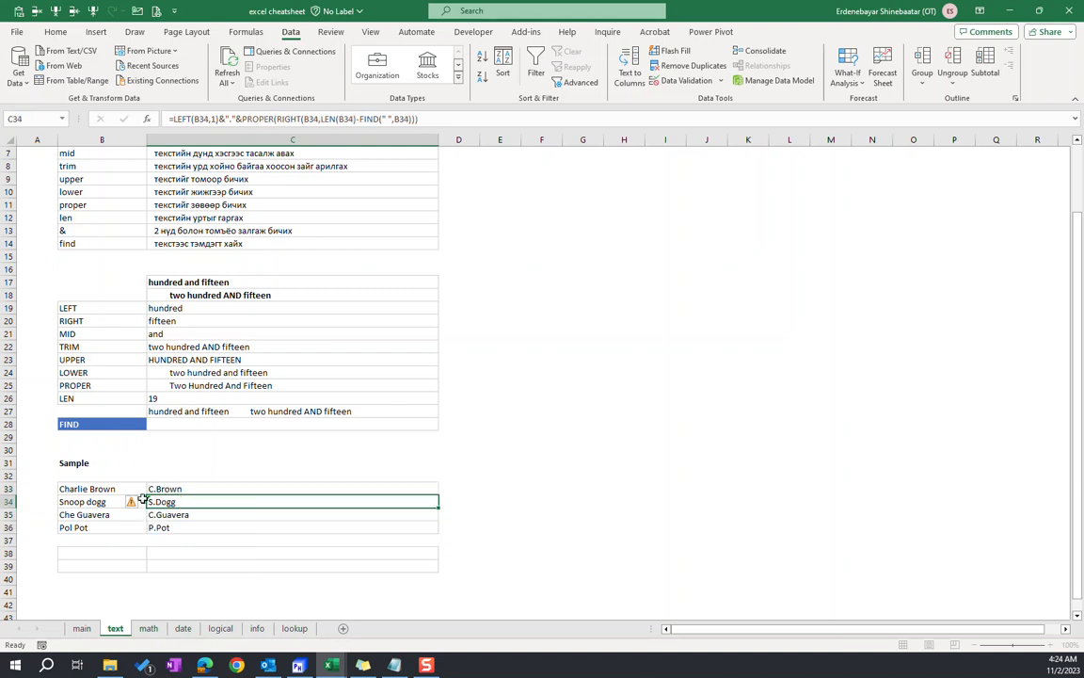
Copy the C34 formula with PROPER and paste it over C33:C36
key(ctrl+c)
drag(177, 491, 182, 528)
key(ctrl+v)
click(205, 502)
key(Escape)
click(185, 488)
click(186, 514)
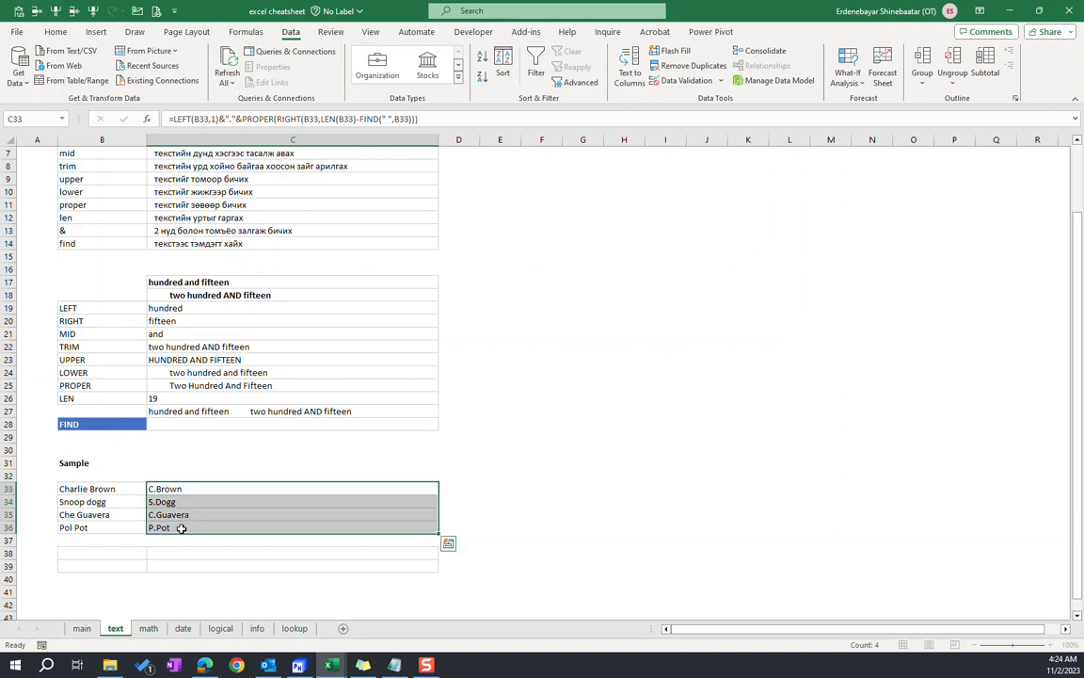